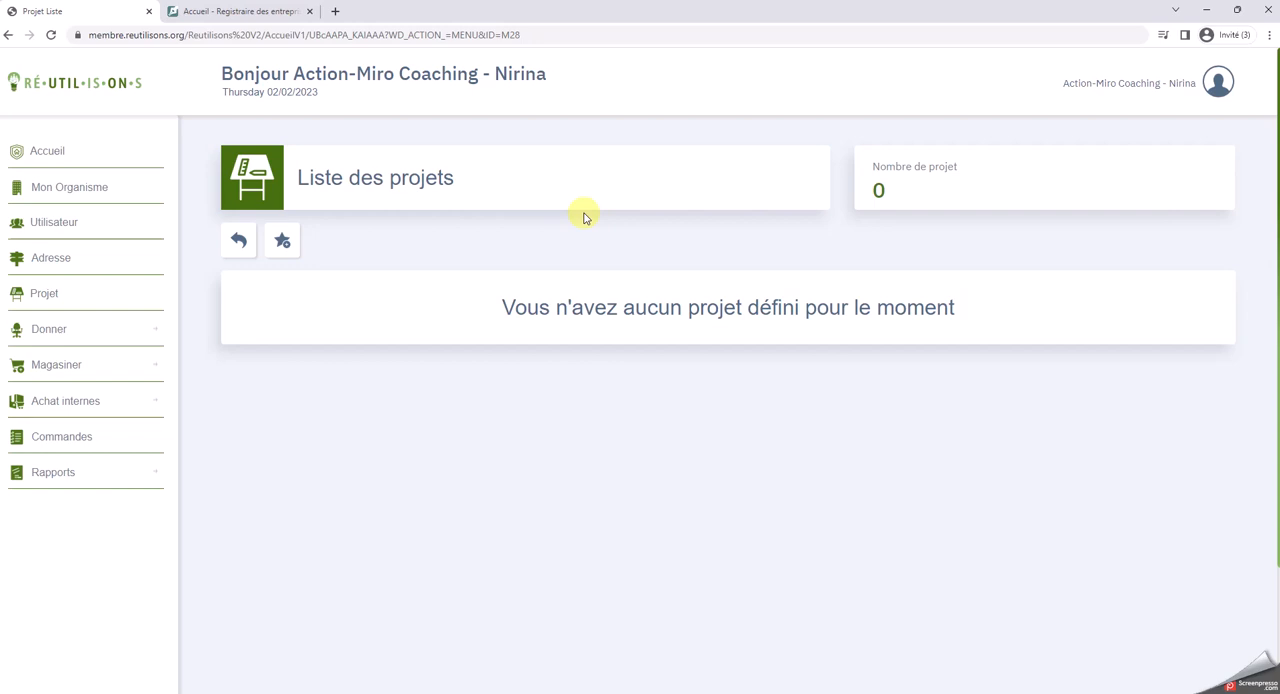
Create a new project named "Démenagement bureau présidente"
click(286, 244)
click(356, 294)
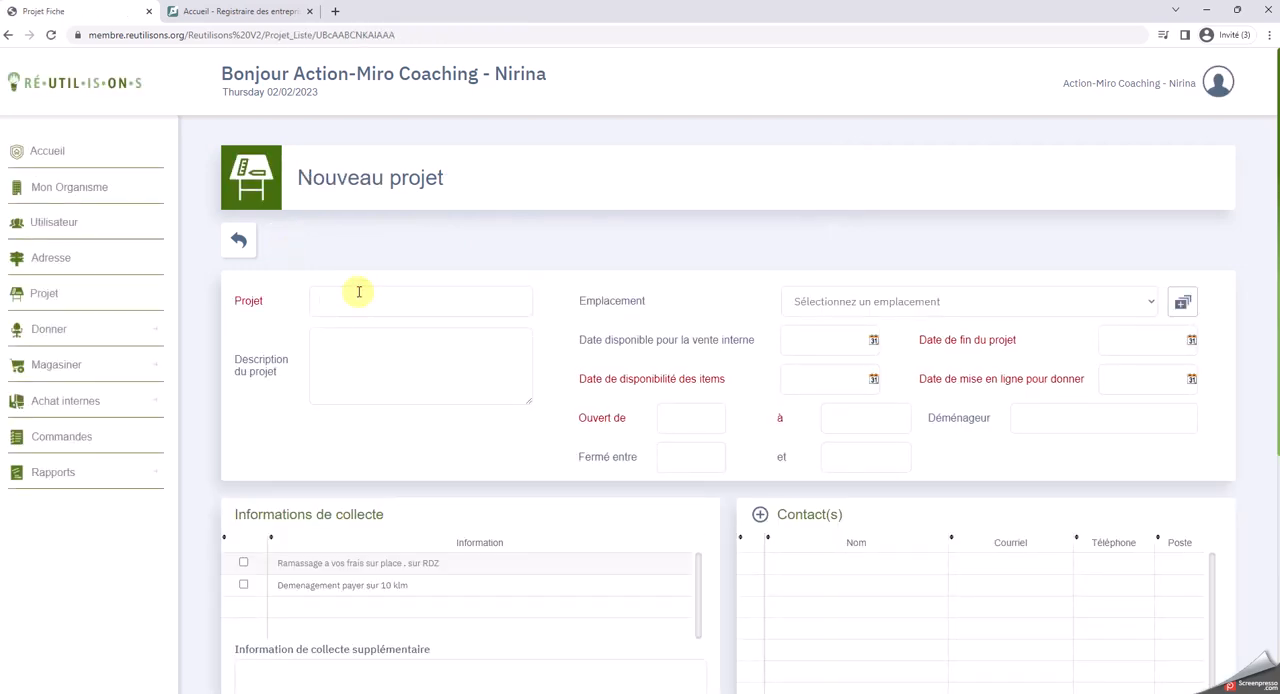
text(DEmenagement bureau présid)
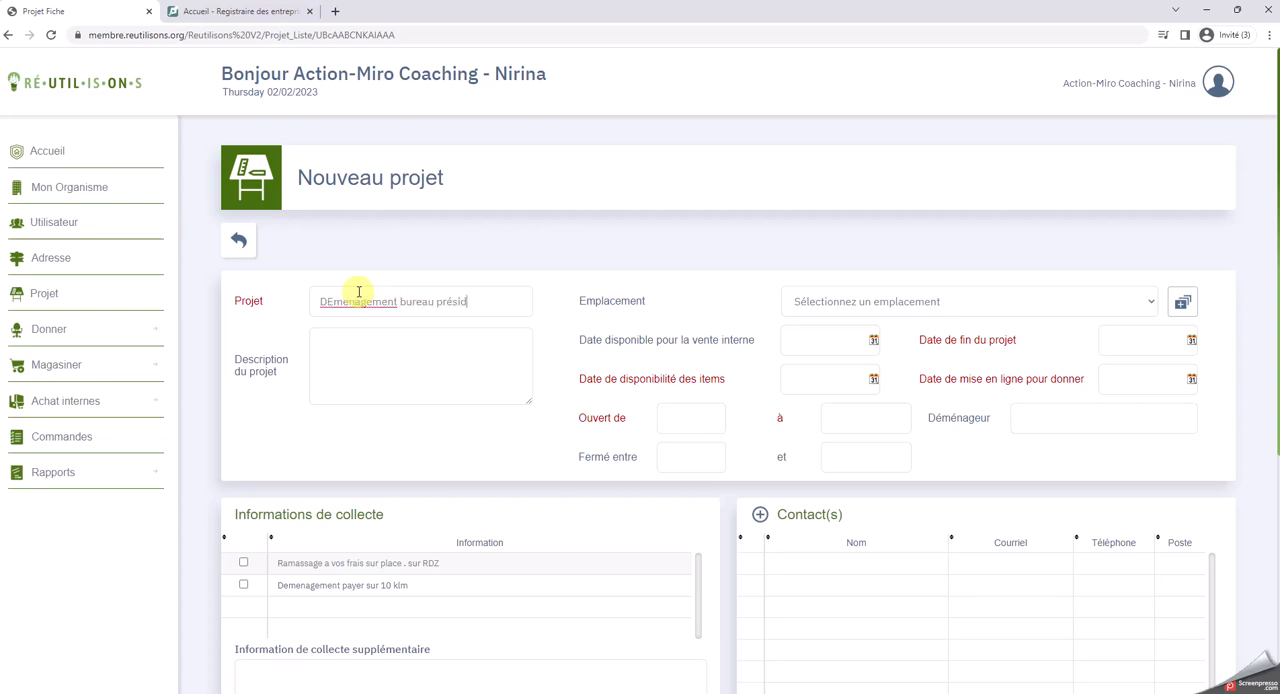
text(ente)
click(331, 343)
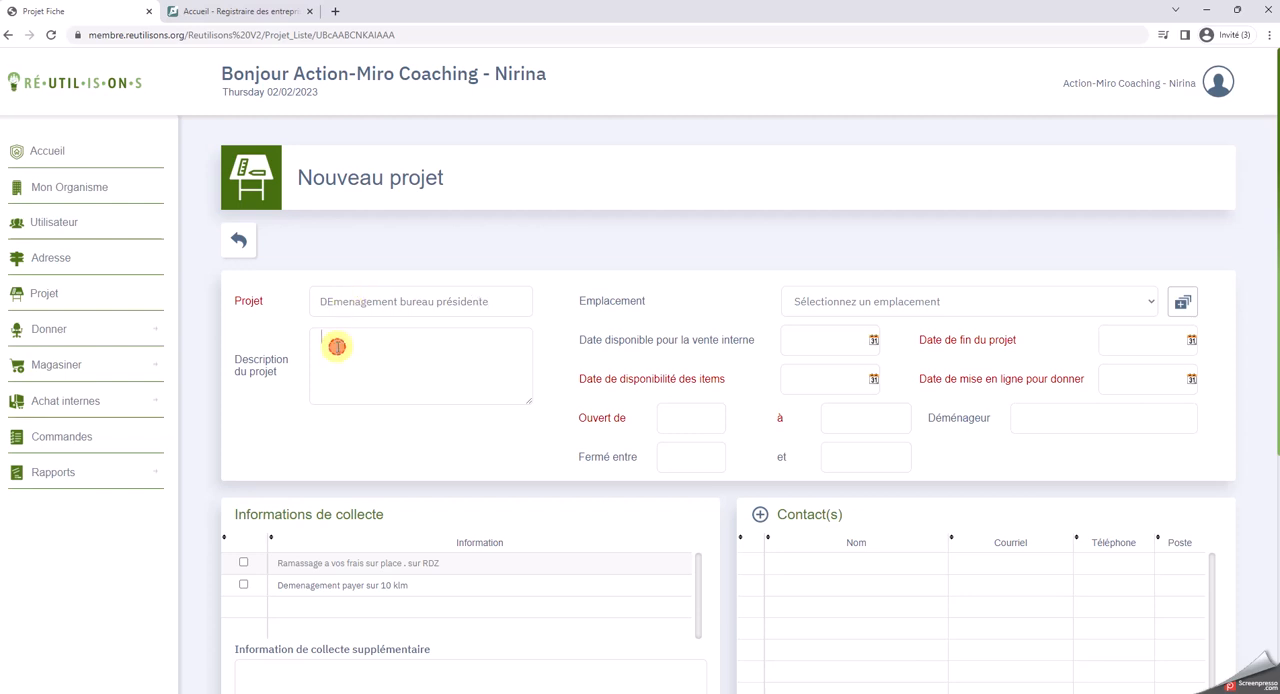
click(334, 301)
key(BackSpace)
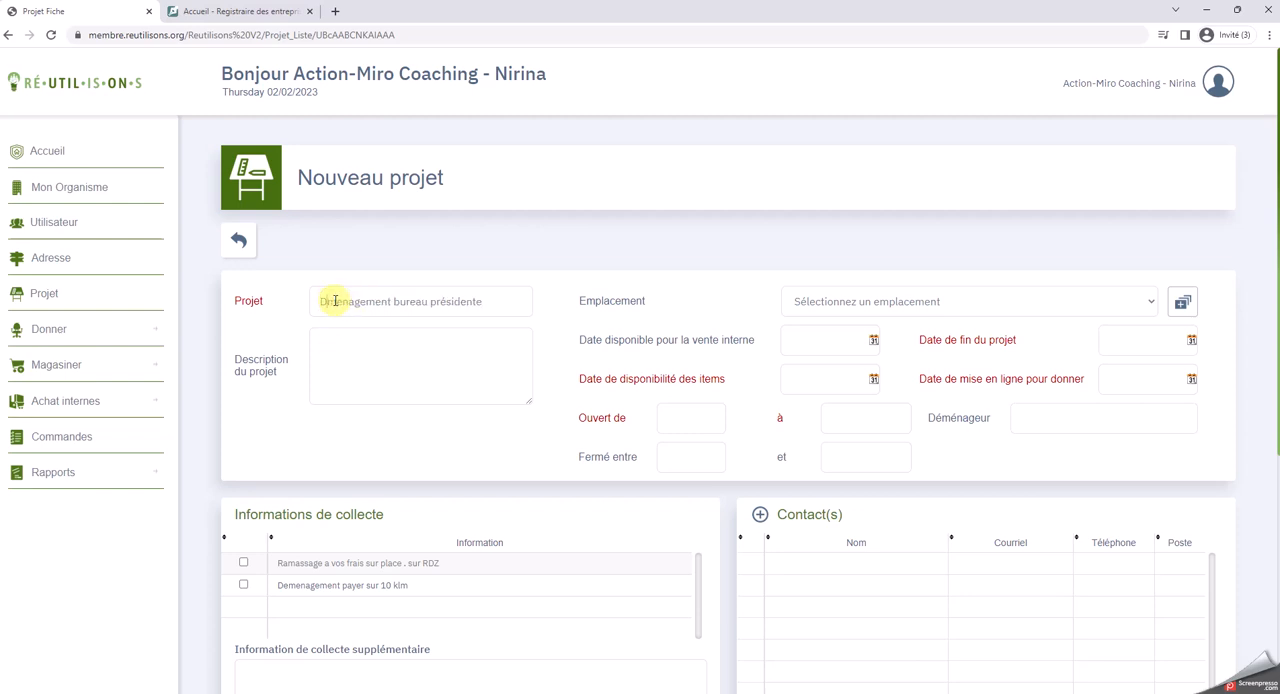
text(é)
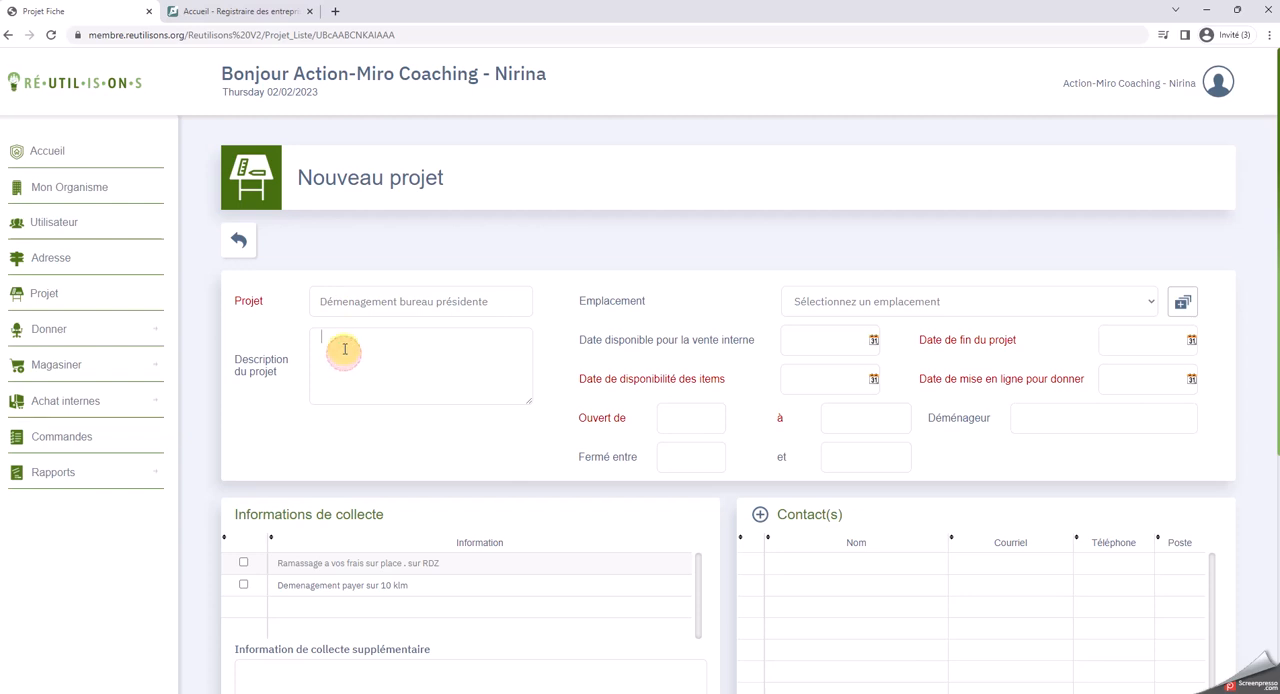
text(er ét)
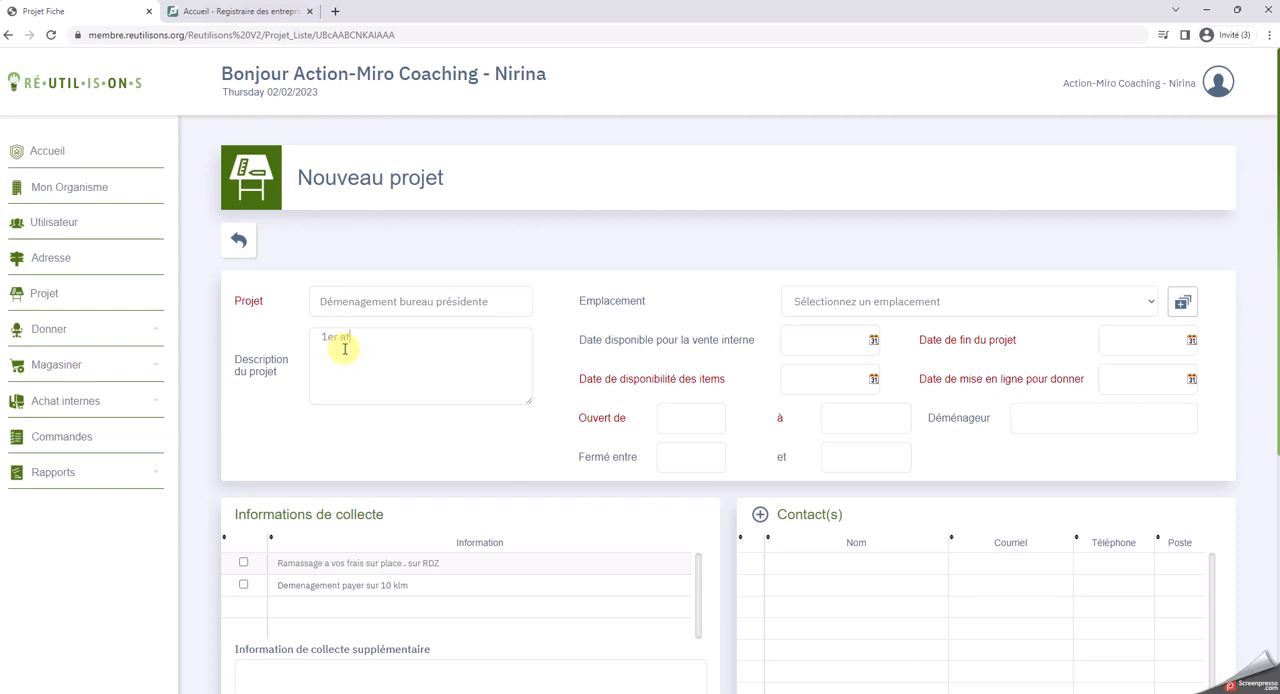
text(age)
Describe the project as "1er étage" and select the Action-Miro Coaching address in Longueuil as its location
click(341, 337)
key(BackSpace)
text(é)
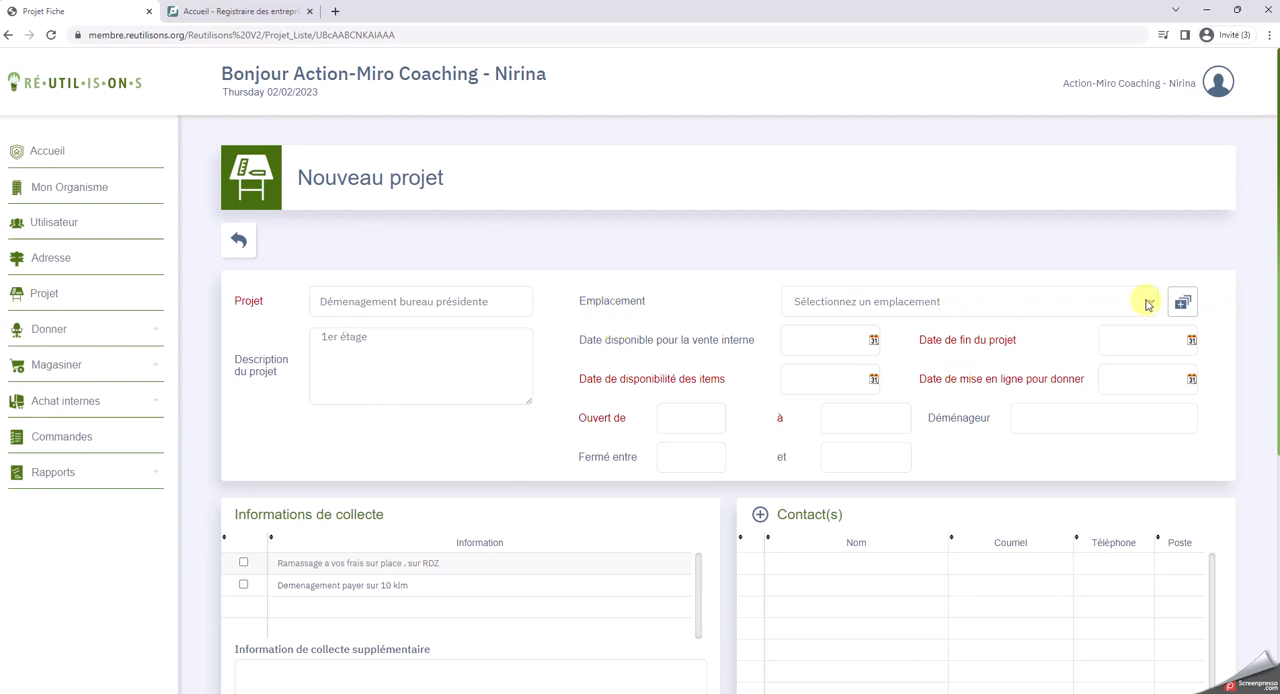
click(1146, 302)
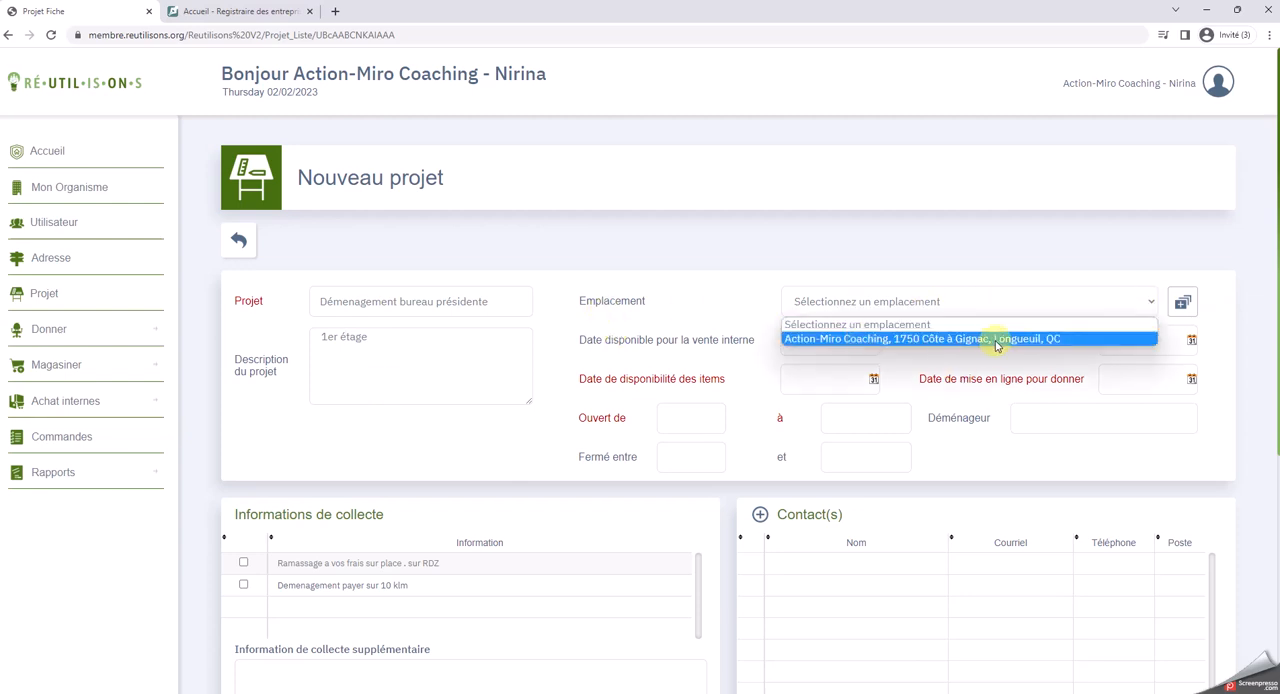
click(952, 340)
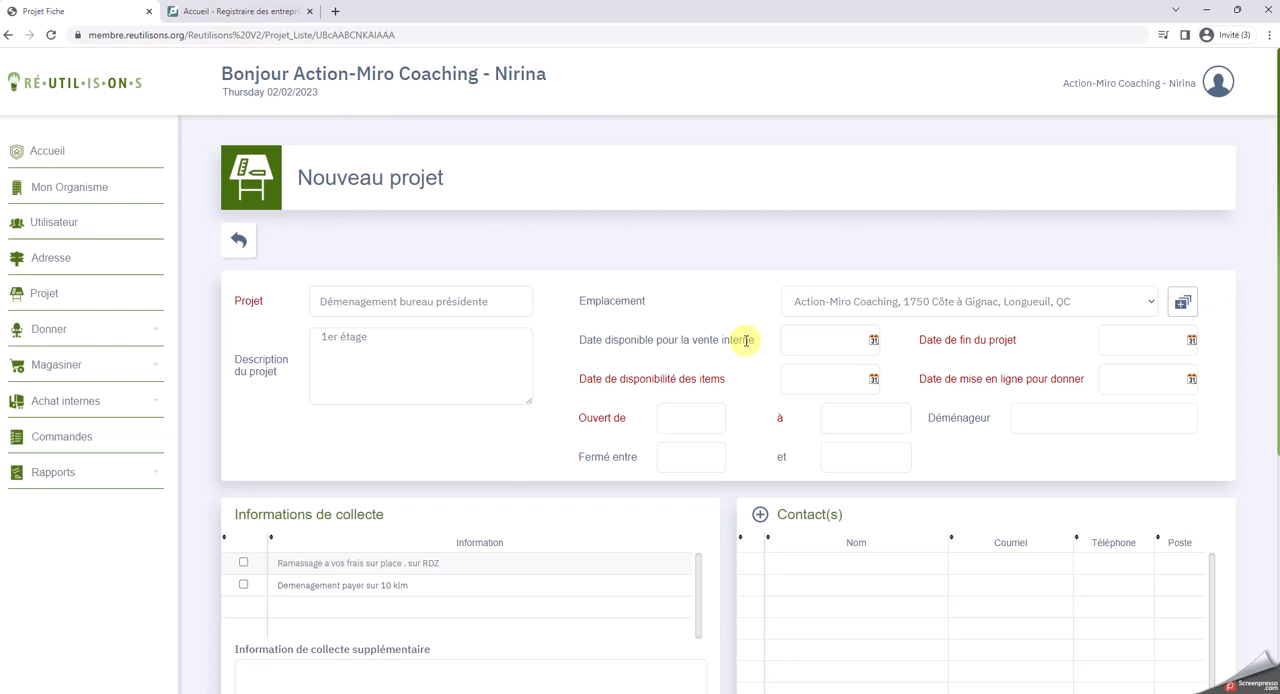
Set the internal sale availability date to 03/02/2023 and the project end date to 28/02/2023
click(873, 340)
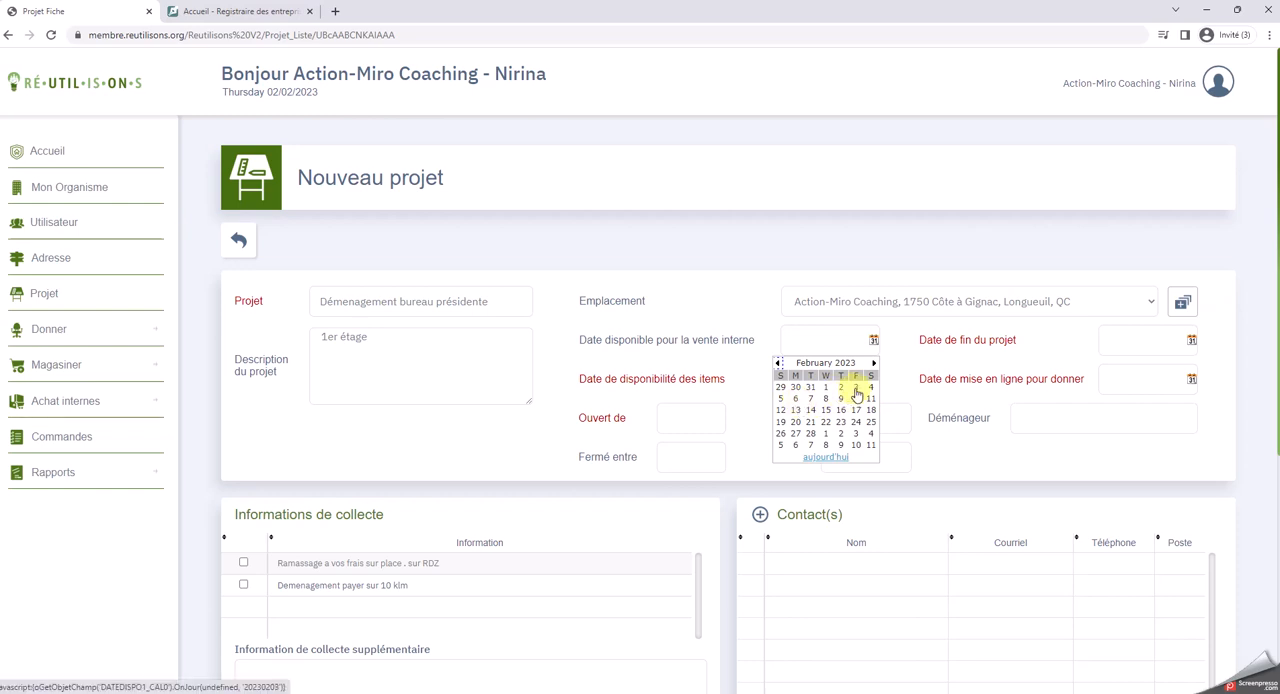
click(856, 396)
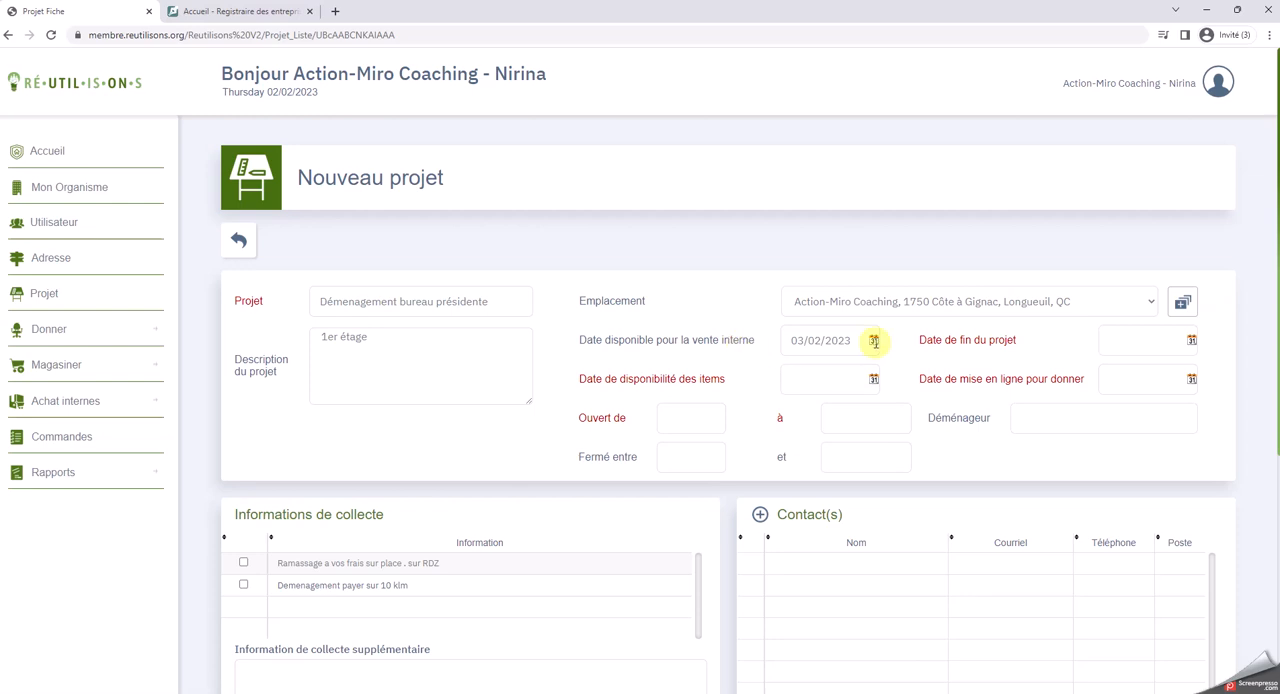
click(1192, 342)
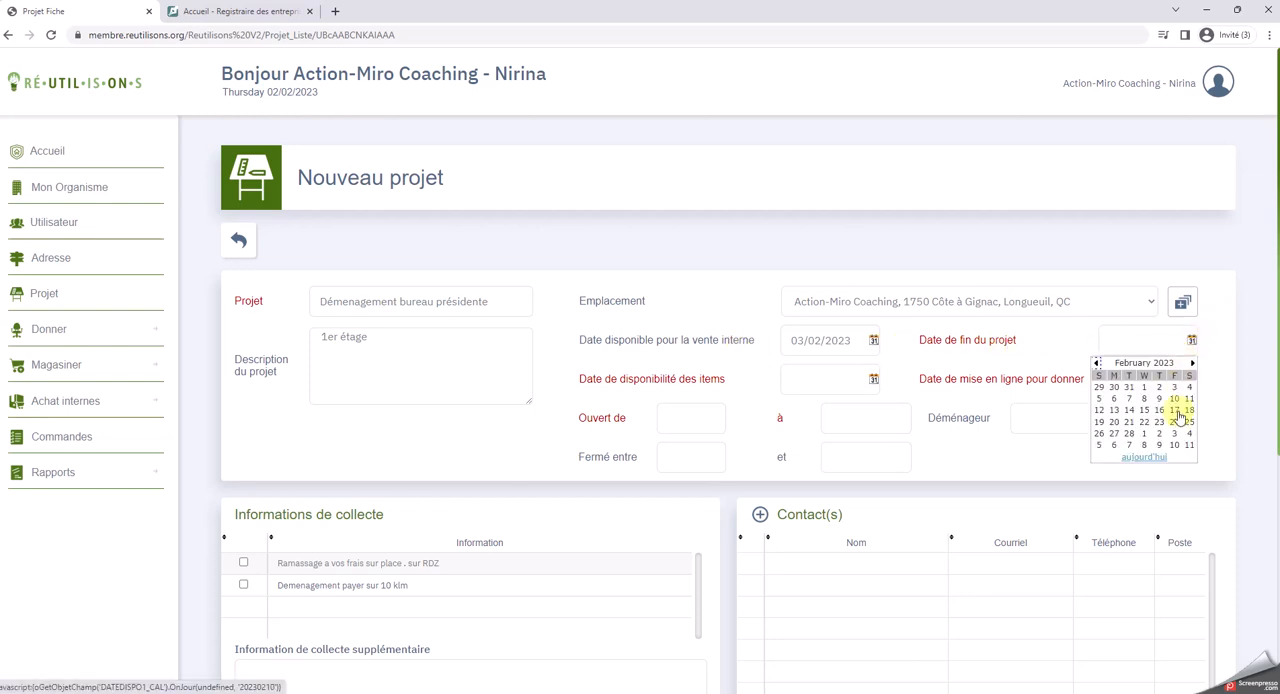
click(1129, 432)
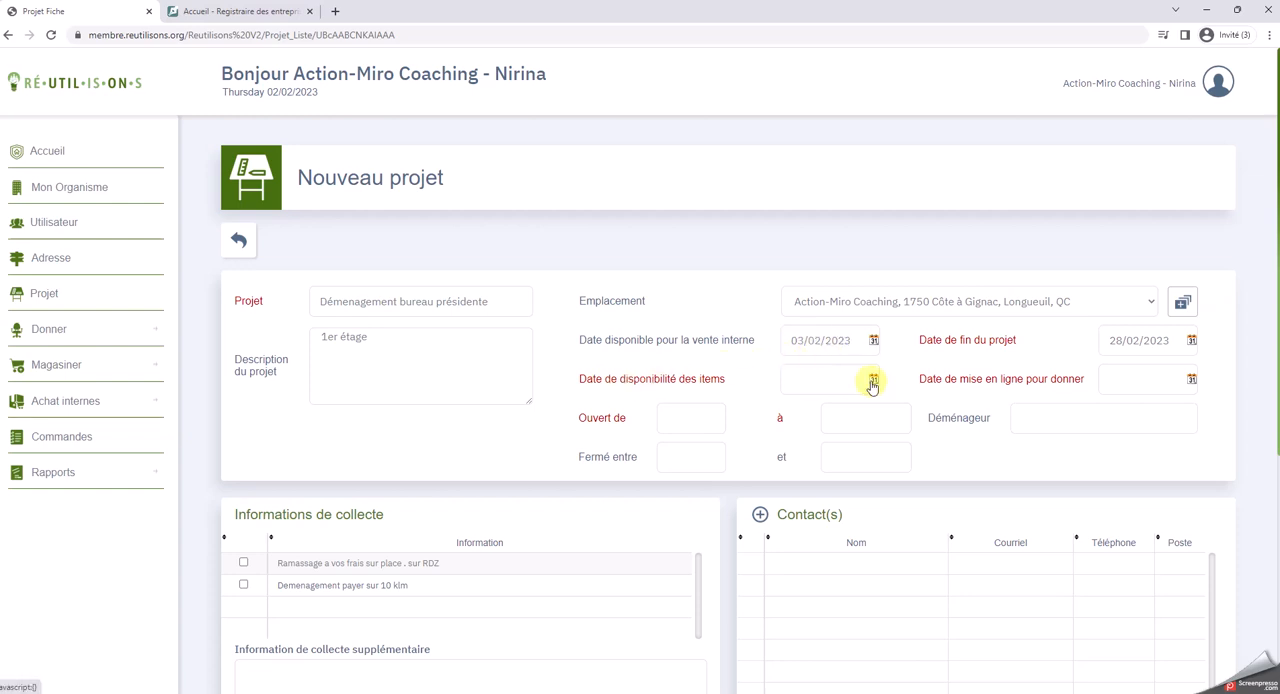
Set the items' availability date to 25/02/2023 and the date for putting donations online to 08/02/2023
click(873, 379)
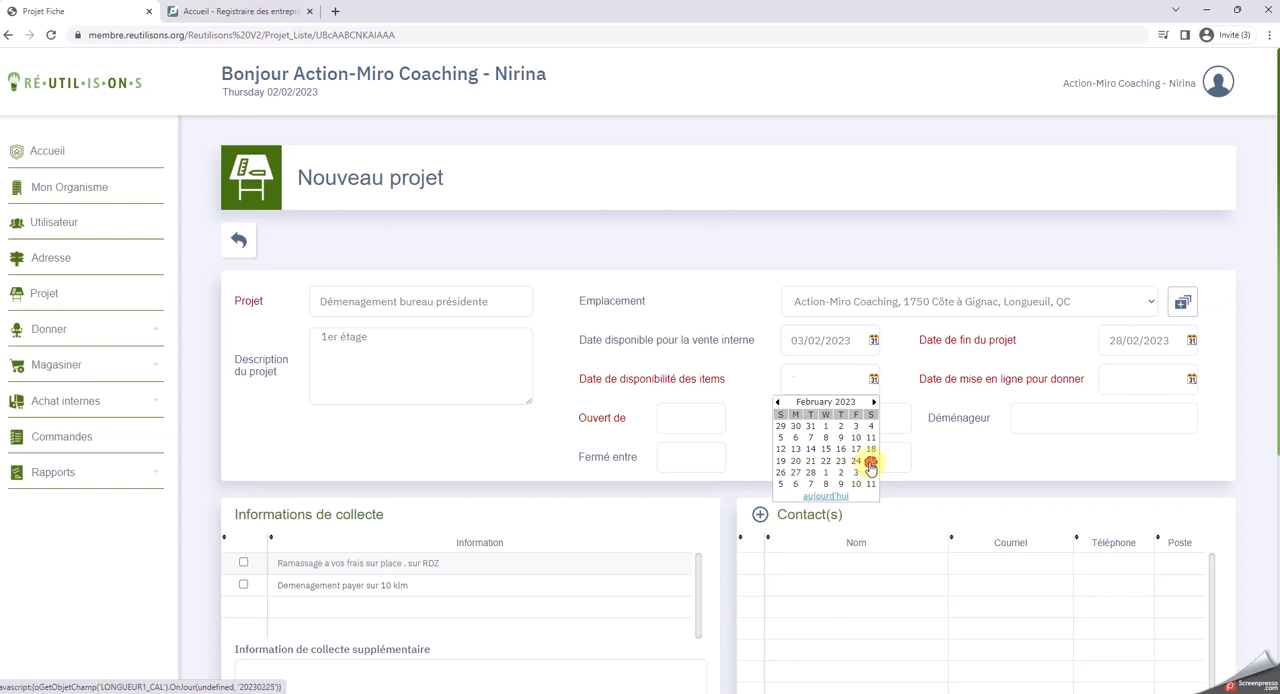
click(870, 461)
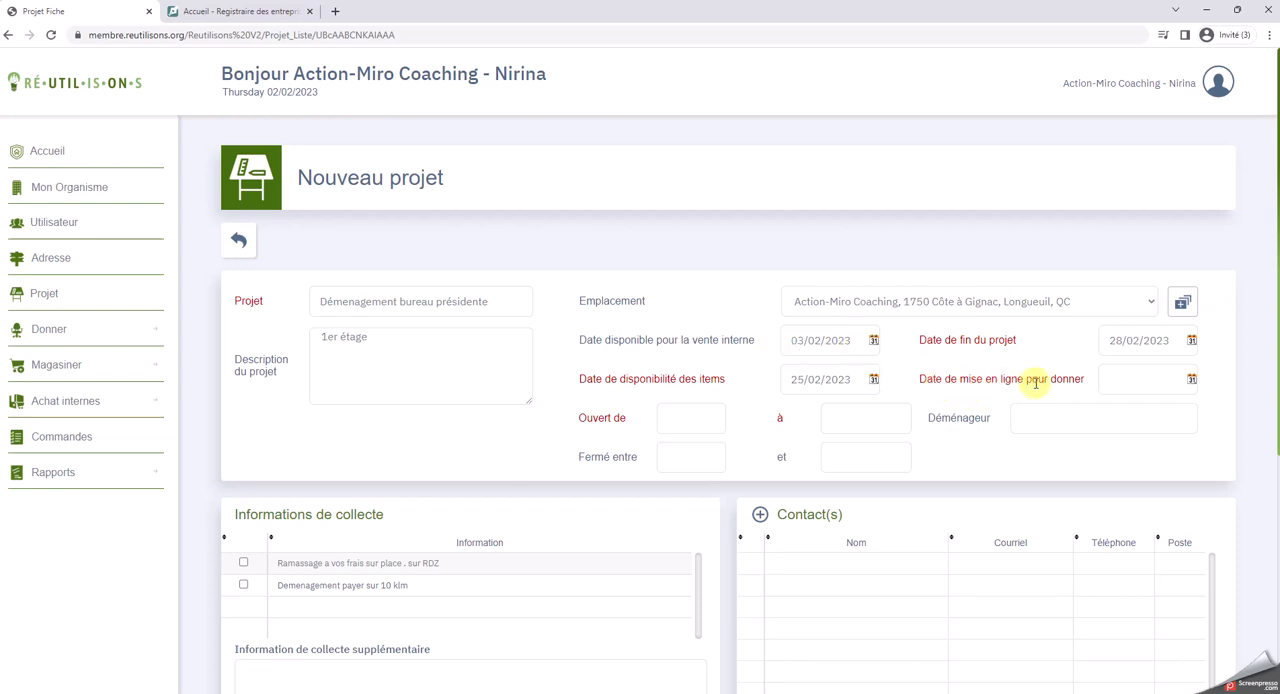
click(1191, 379)
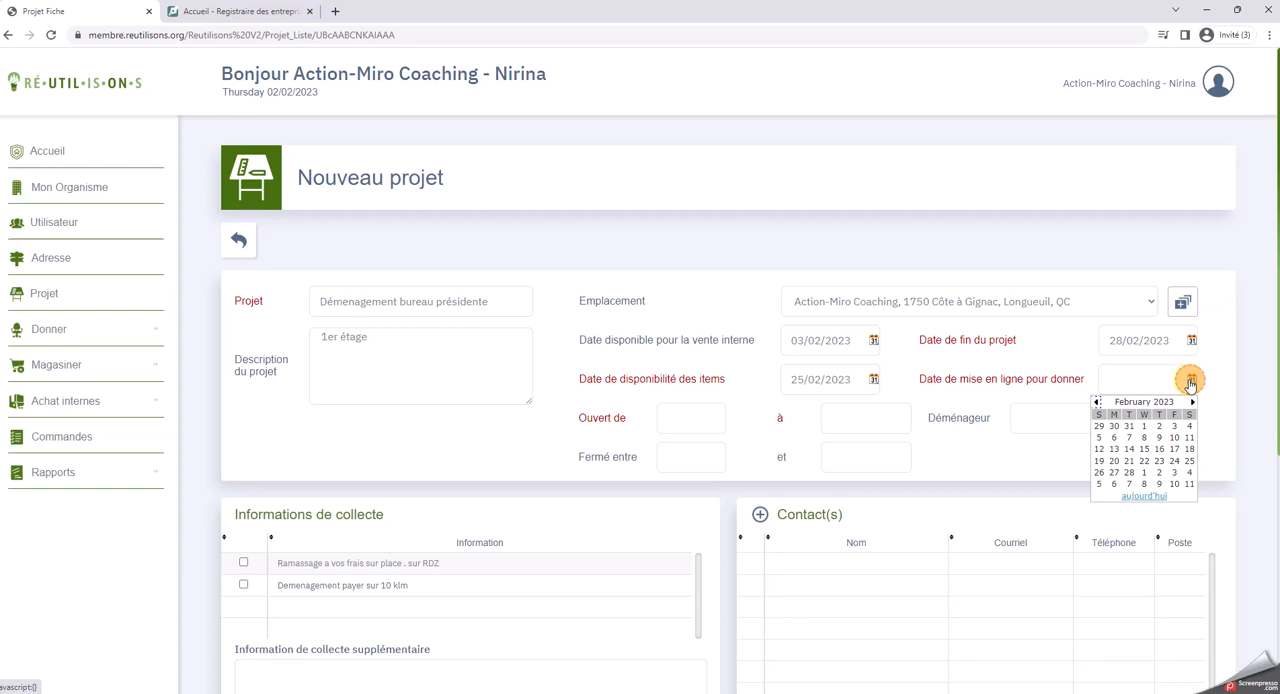
click(1145, 440)
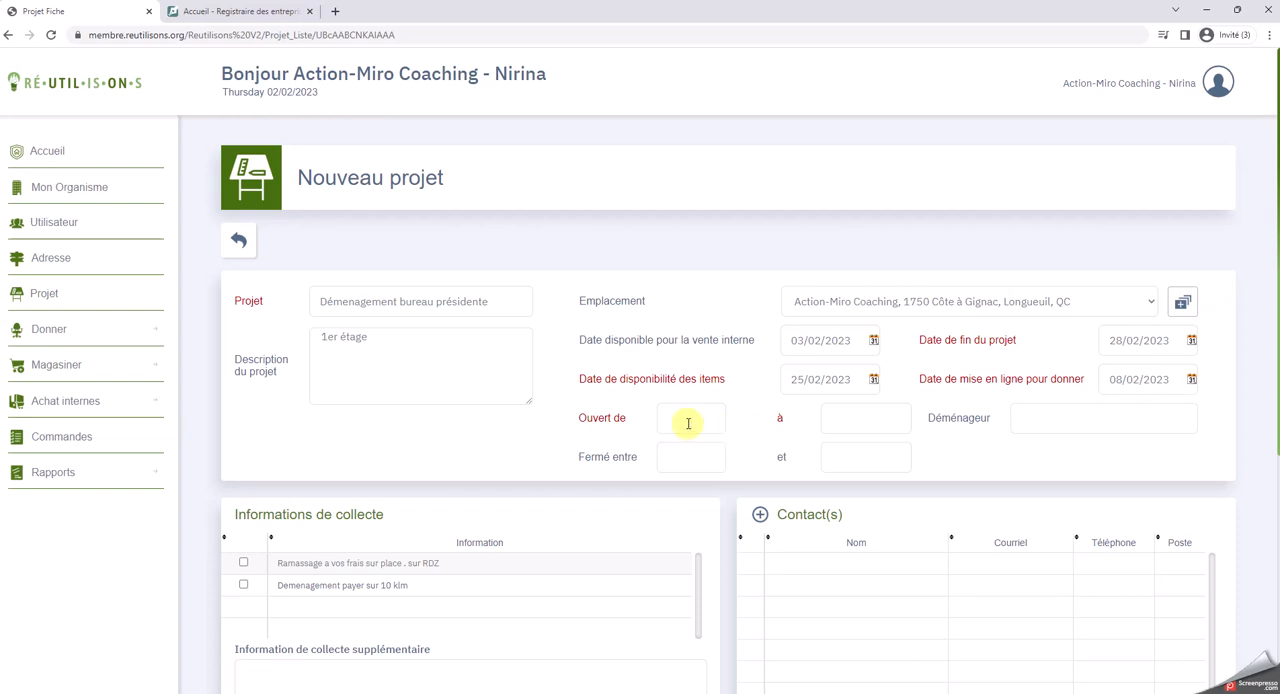
Set the project's opening hours from 08:00 to 17:00
click(683, 420)
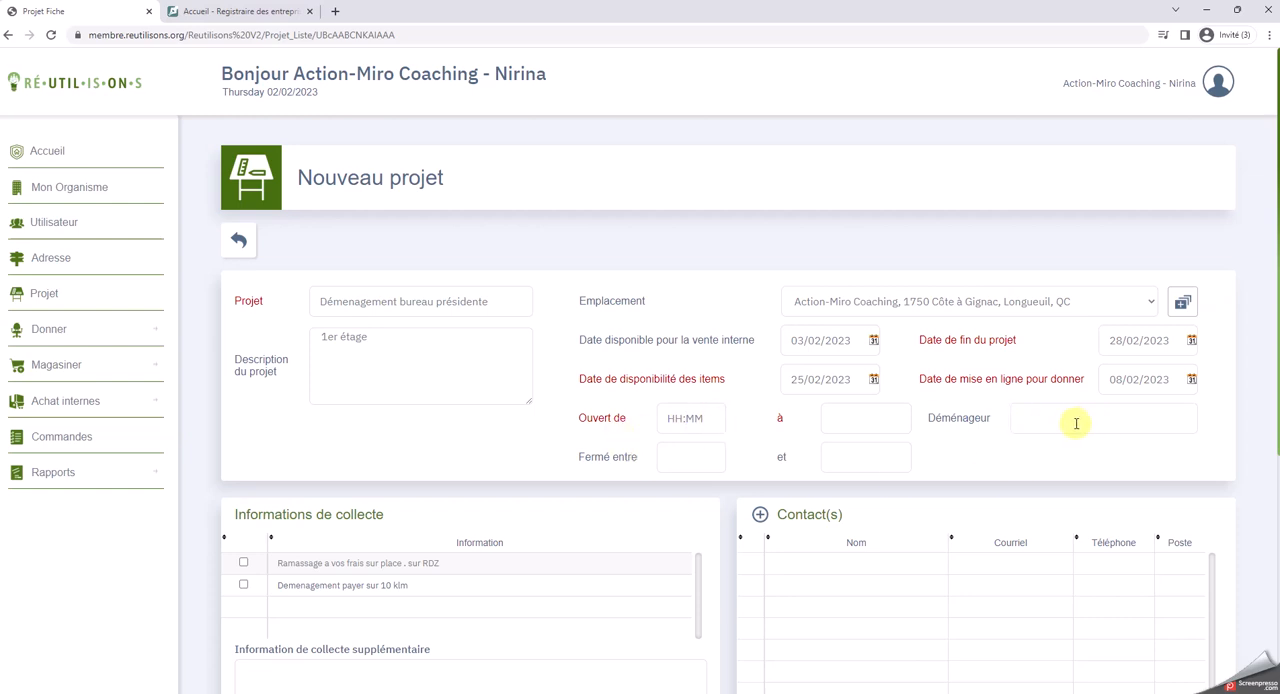
drag(704, 418, 652, 418)
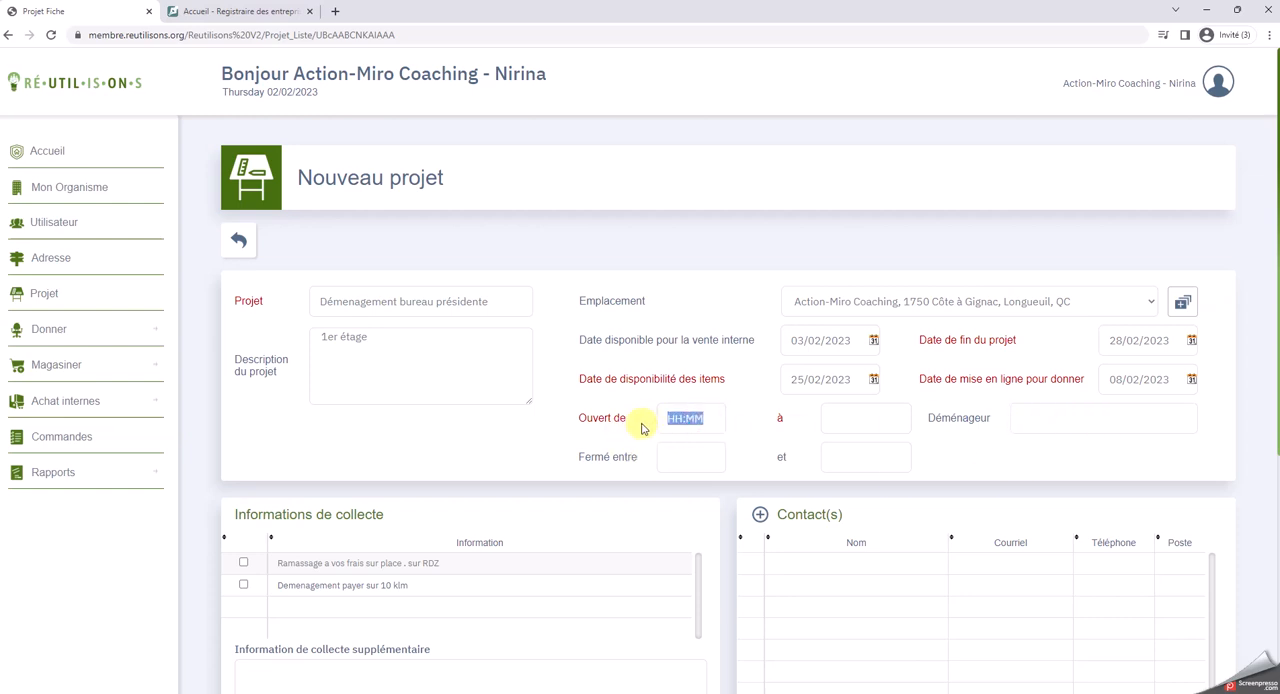
text(0800)
click(848, 417)
text(1200)
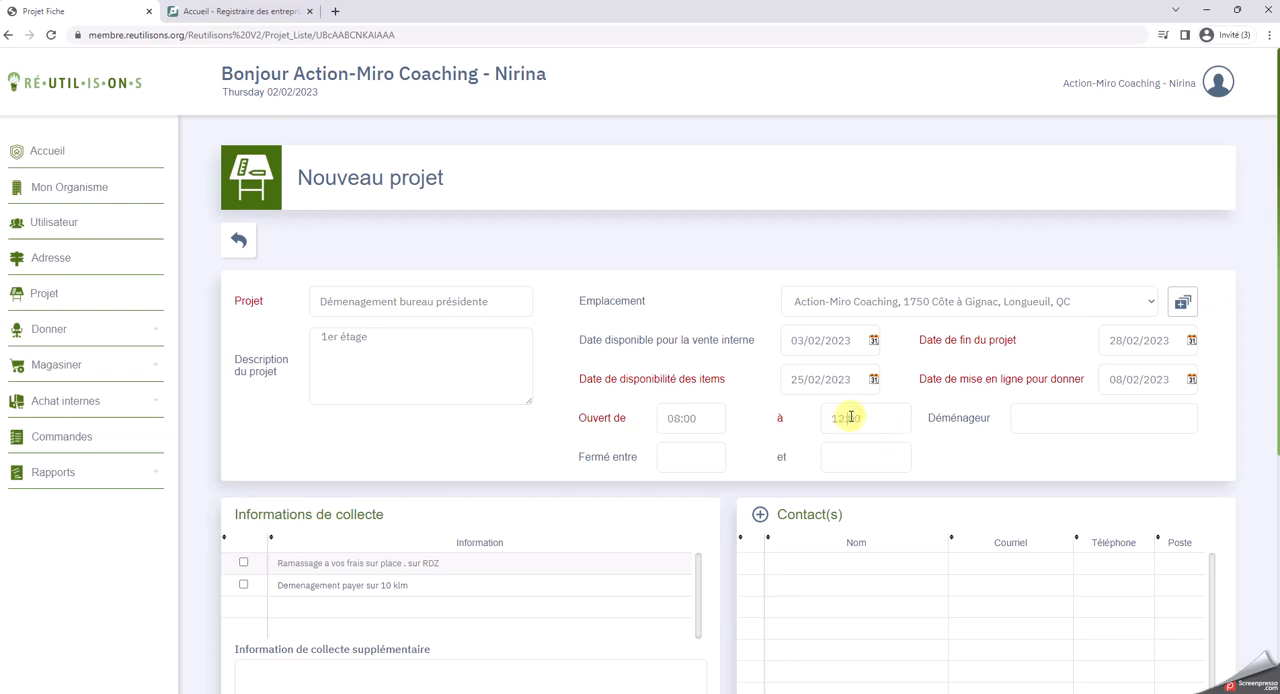
click(677, 460)
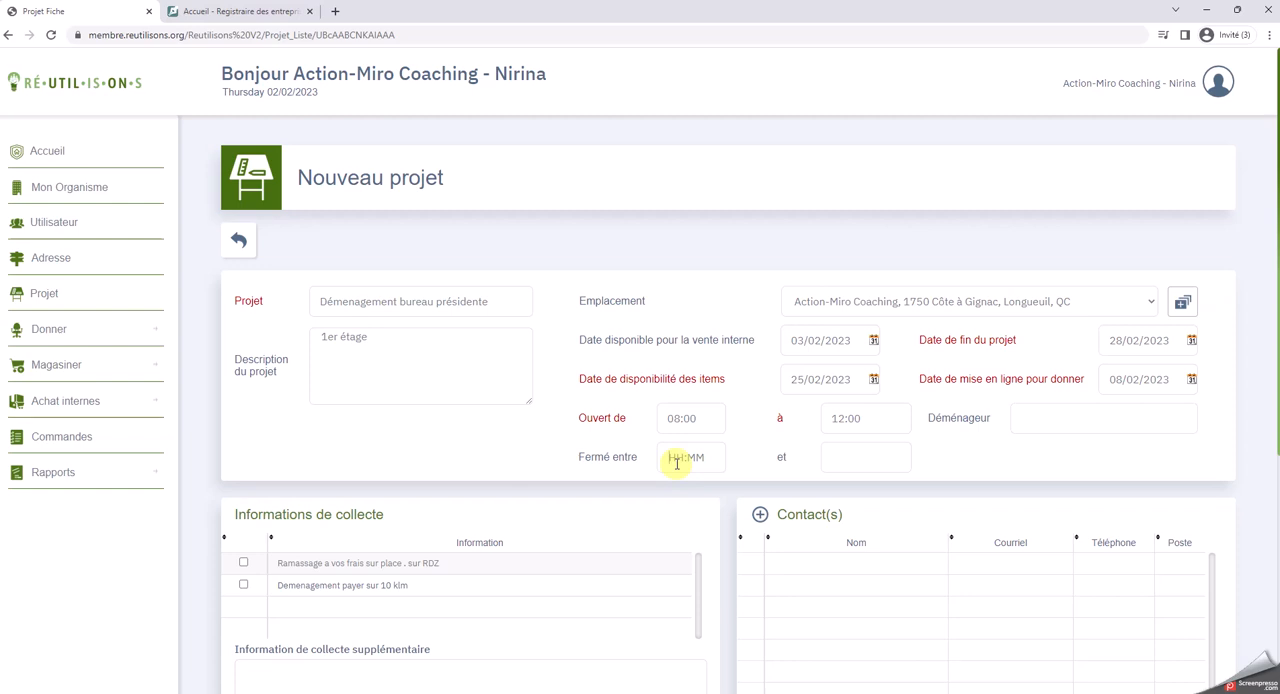
click(843, 418)
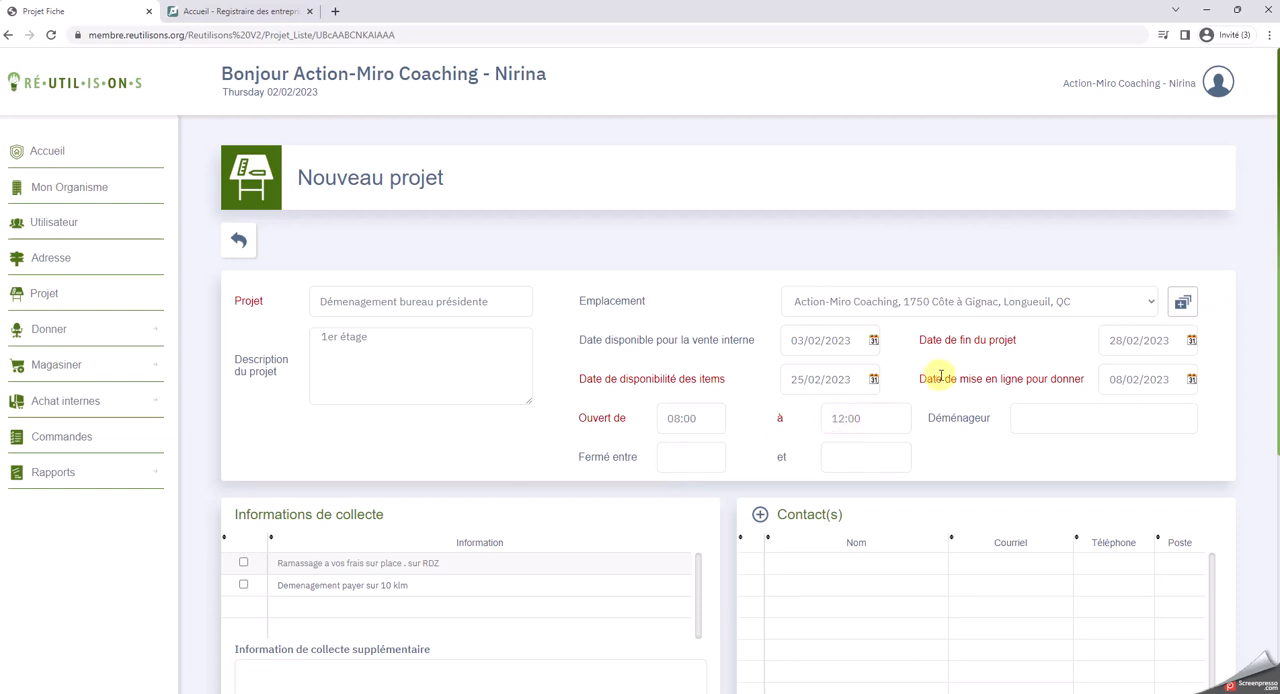
text(17)
Set the daily closing period between 12:00 and 13:00
click(687, 459)
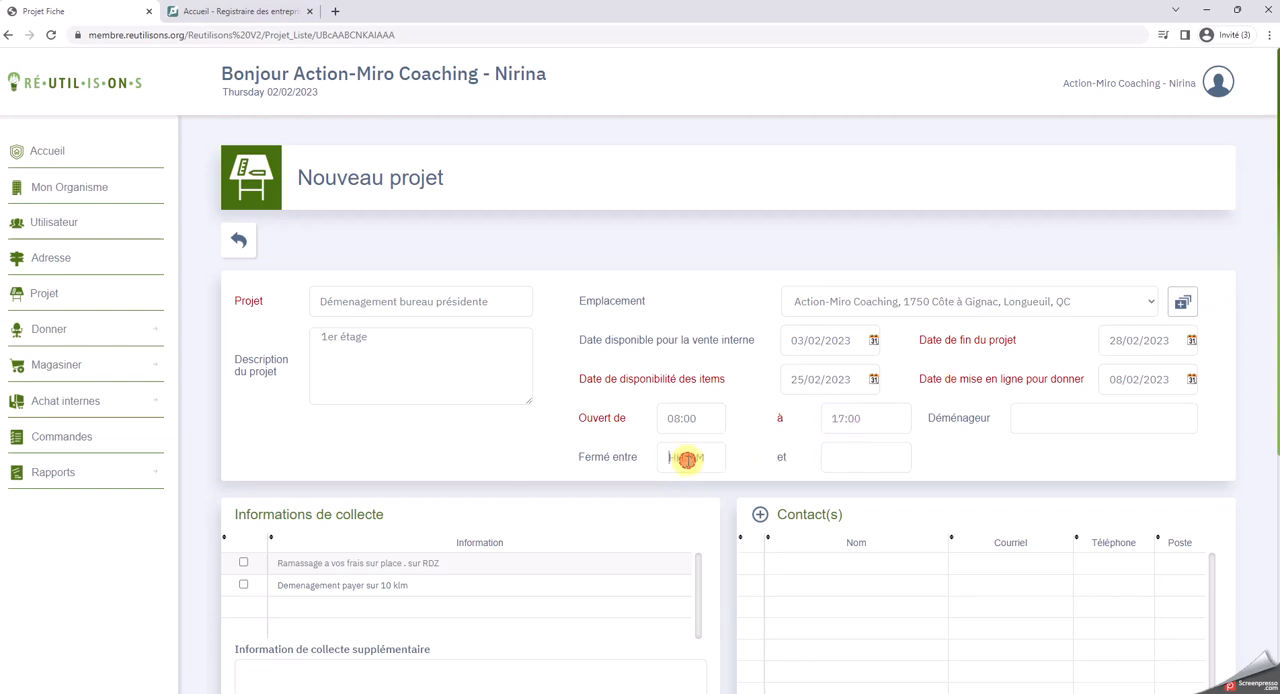
text(12:00)
click(863, 460)
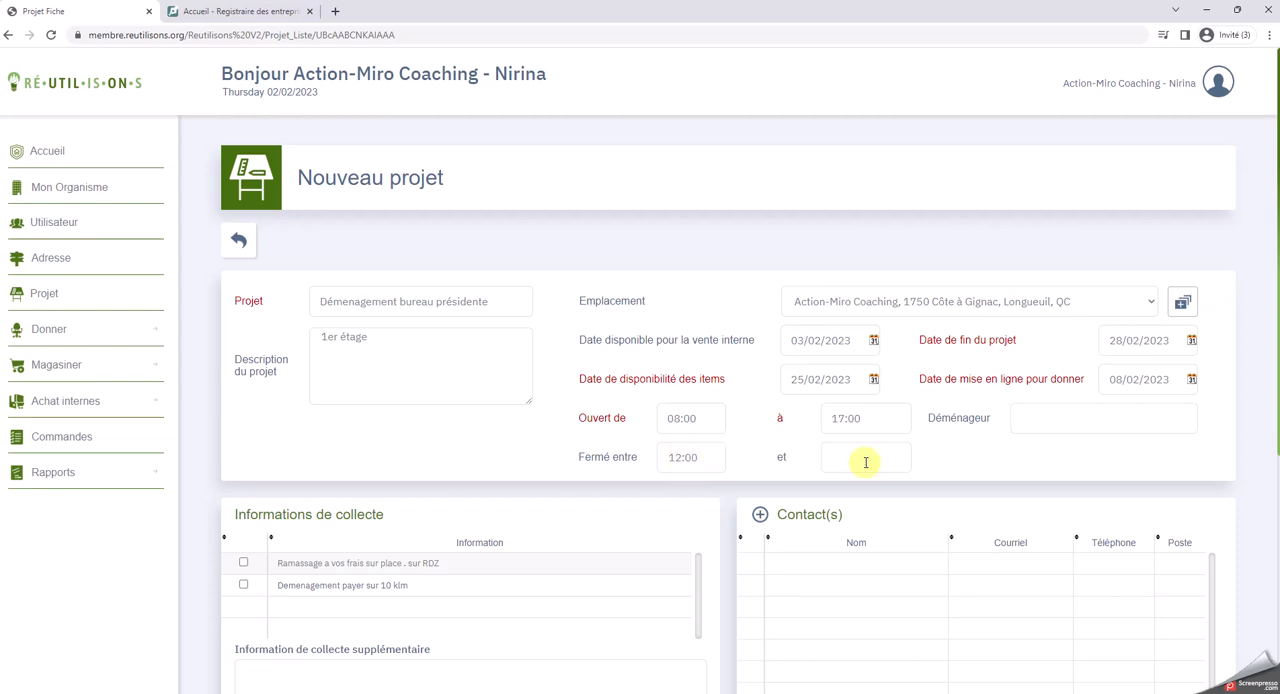
text(0010)
key(BackSpace)
key(BackSpace)
key(BackSpace)
text(13)
click(874, 459)
click(1095, 419)
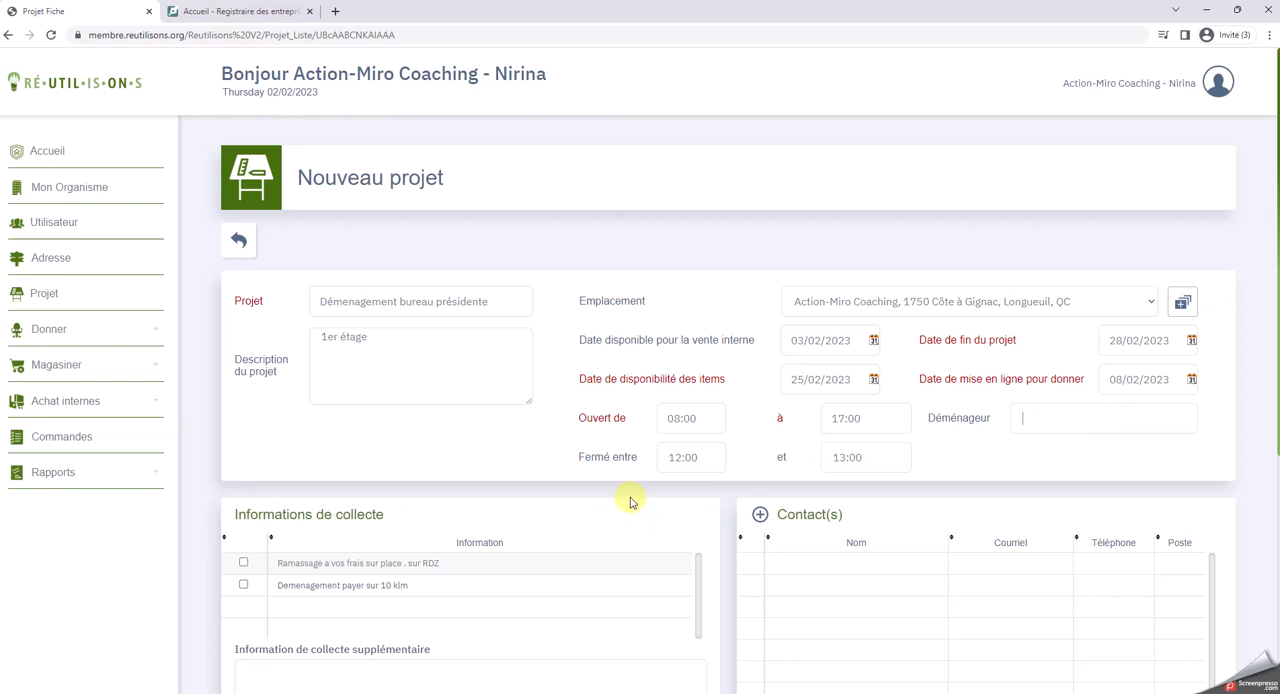
Choose "Ramassage a vos frais sur place . sur RDZ" as the only collection option
scroll(600, 506, down, 1)
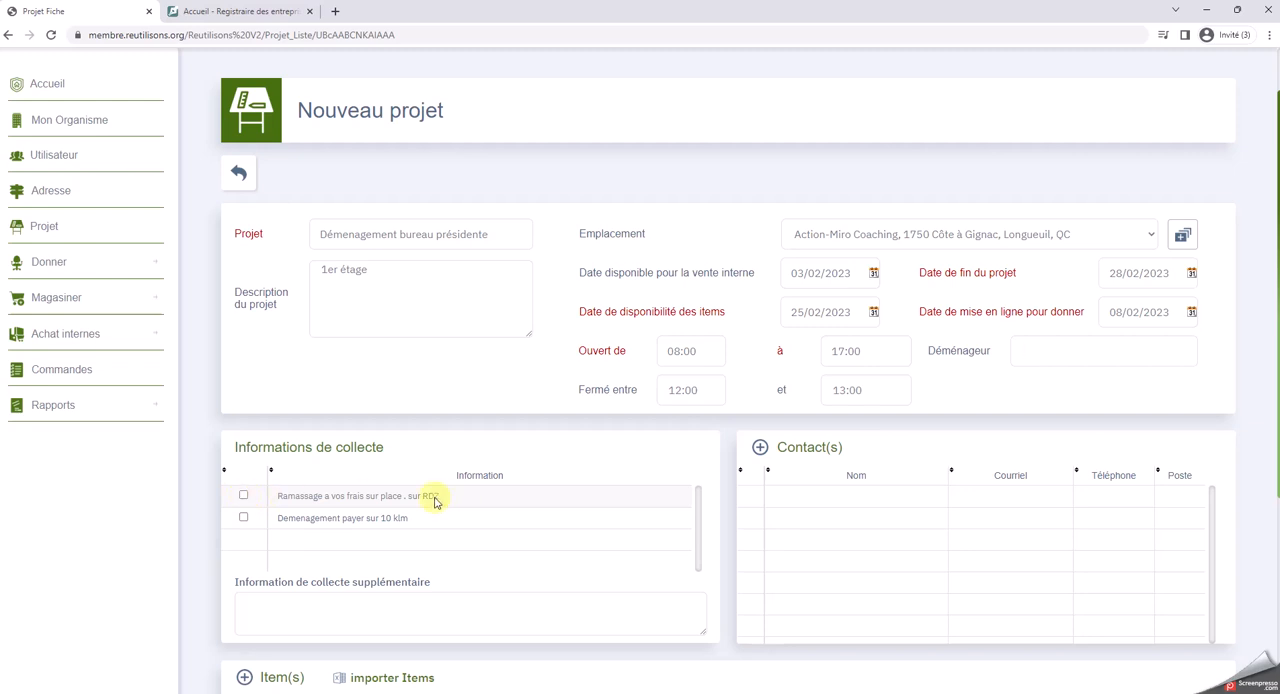
click(243, 495)
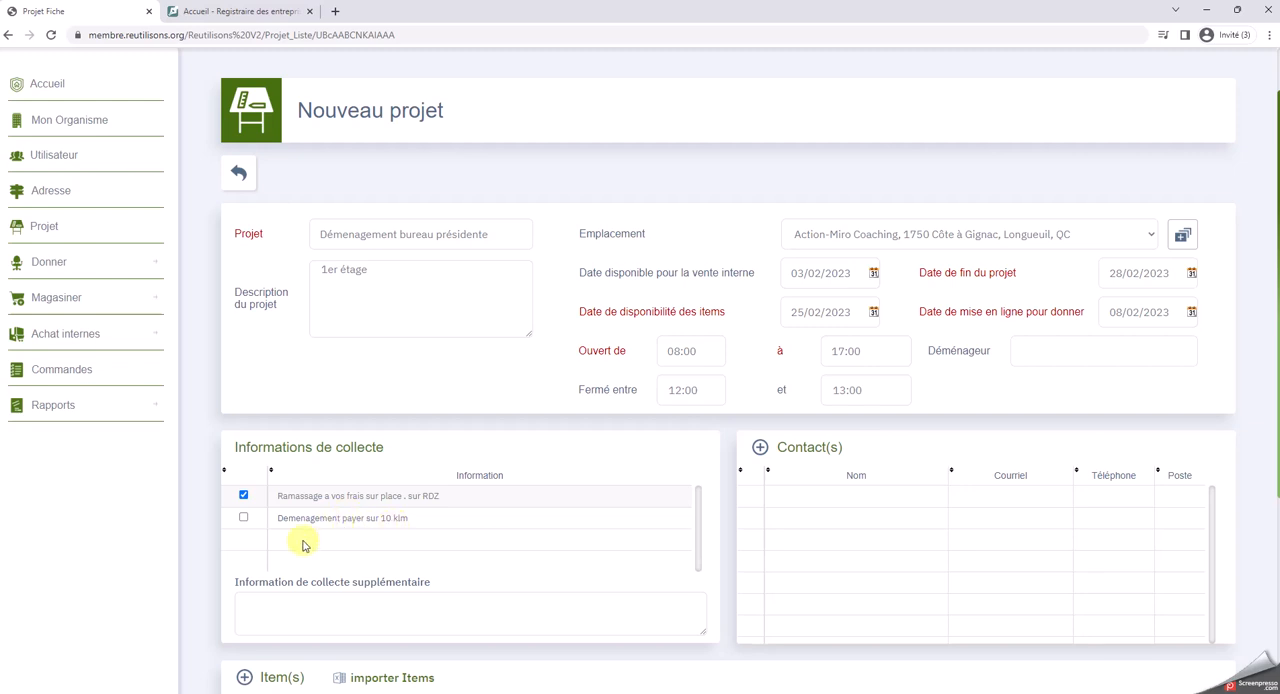
click(241, 496)
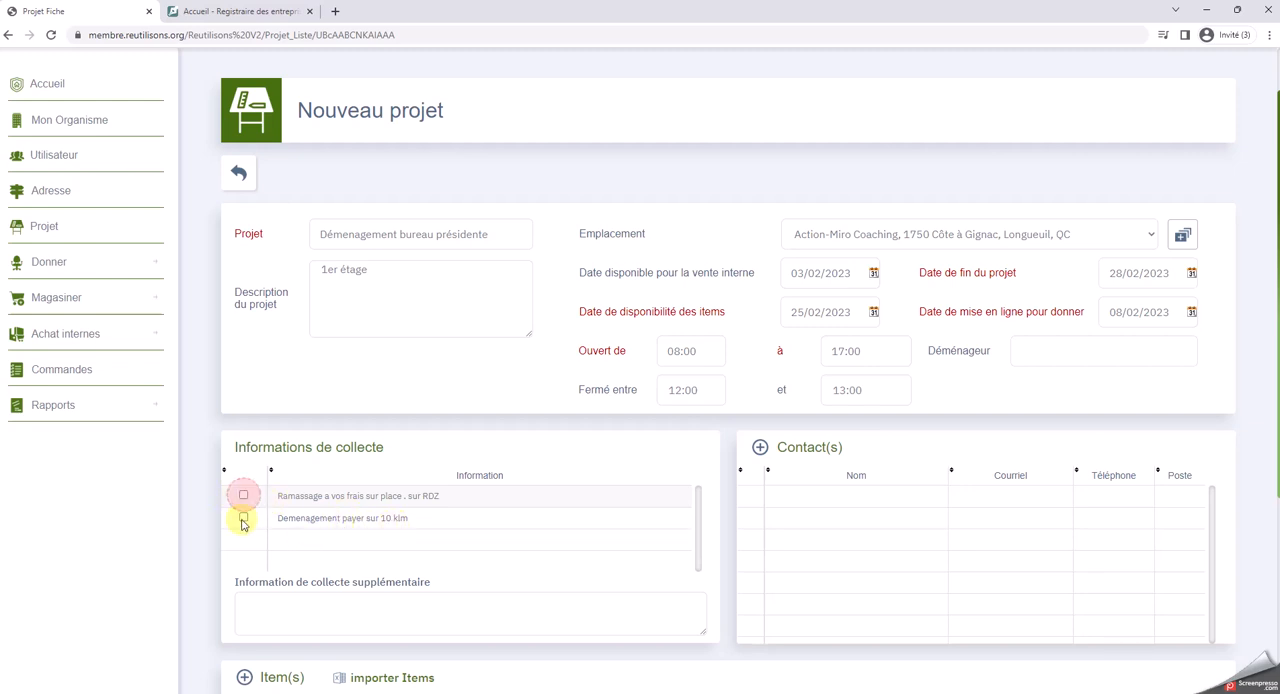
click(242, 517)
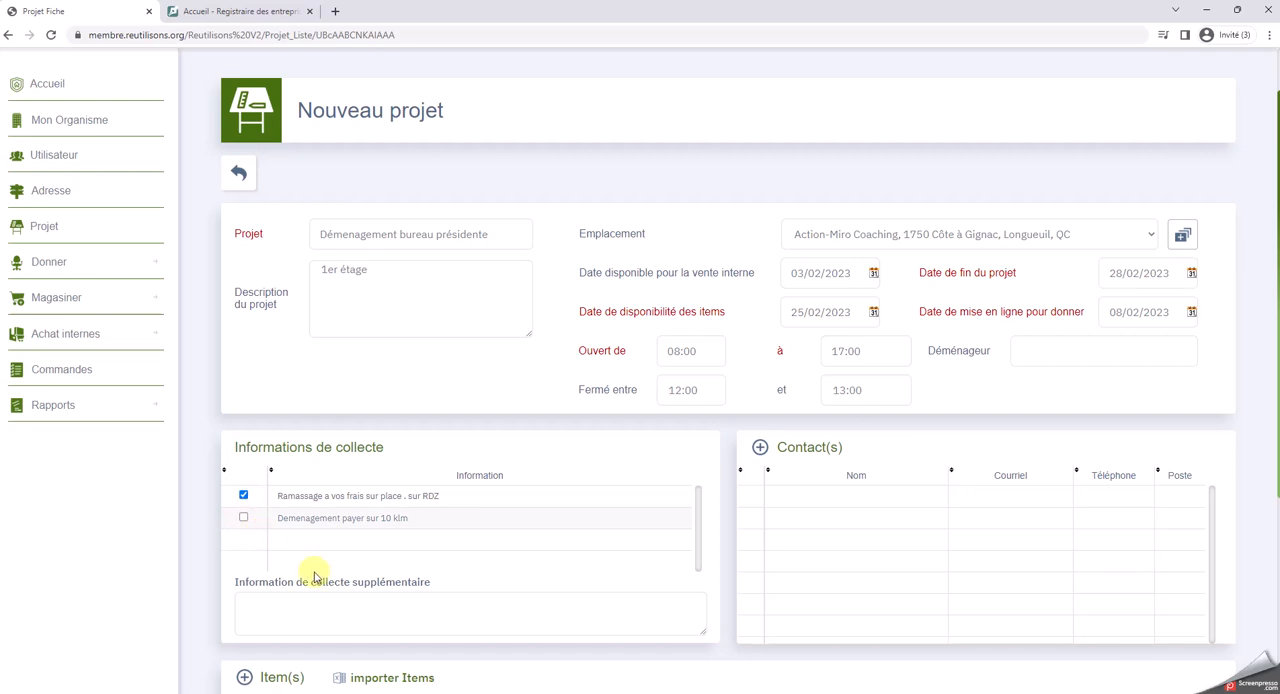
Enter "Doit venir avec un aide pour soulever les items lourds" as the additional collection information
click(304, 607)
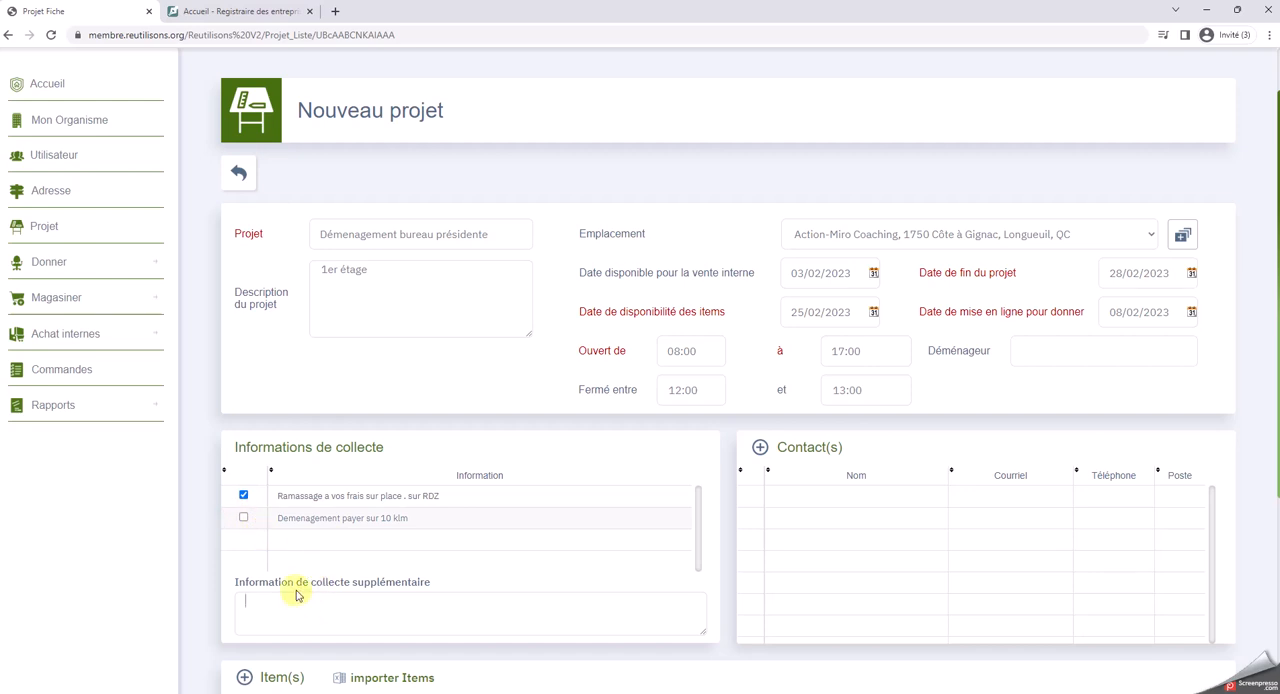
text(Doit venir avec un)
text(aide pour soule)
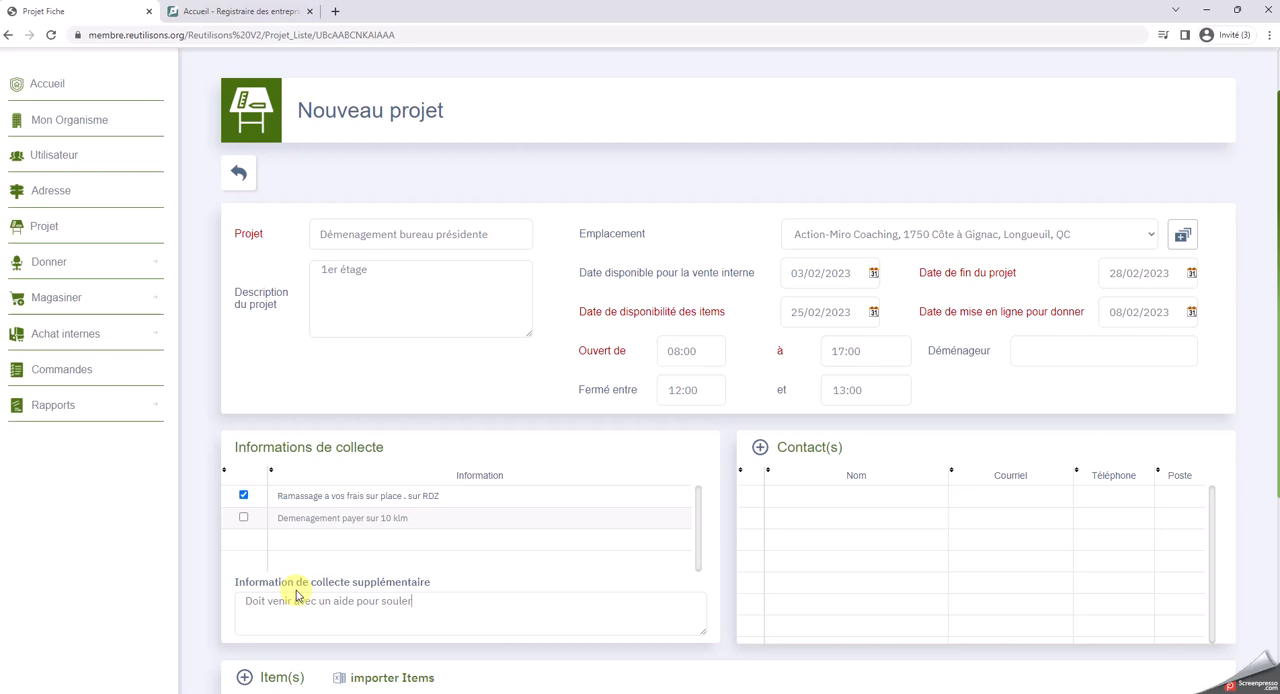
text(ver les items lours)
key(BackSpace)
text(ds)
Add the Action-Miro Coaching contact from the contact list to the project
scroll(914, 552, down, 2)
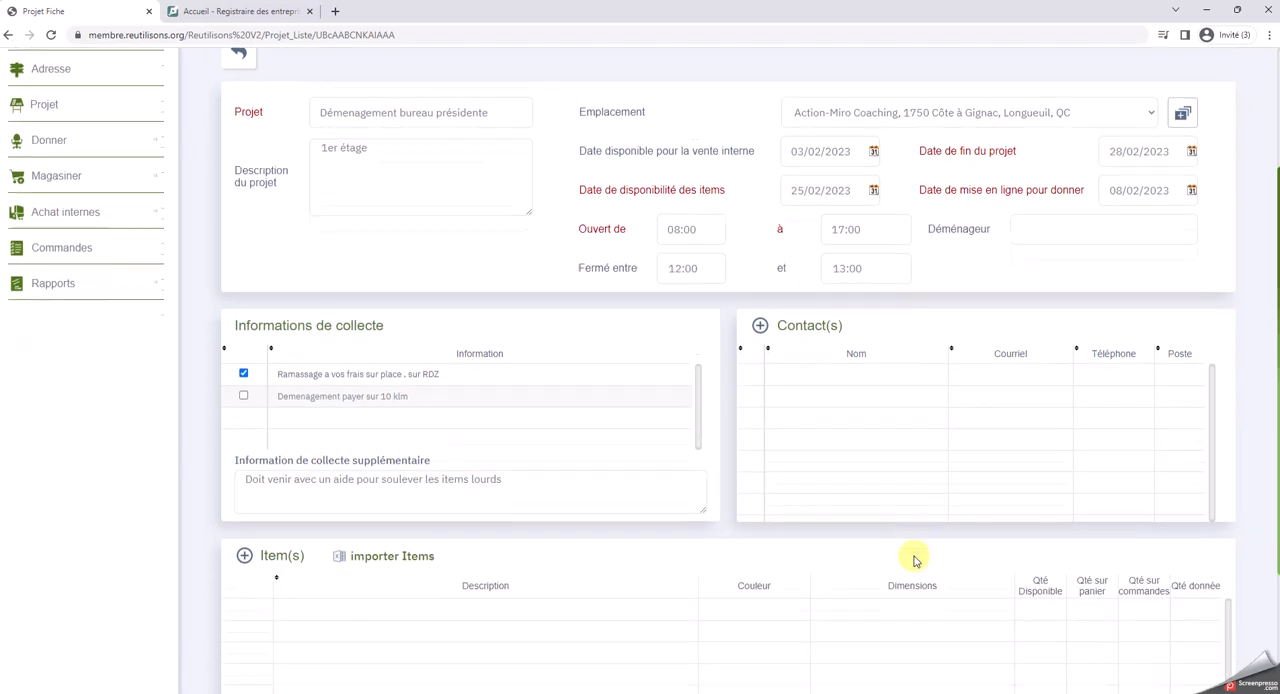
click(768, 314)
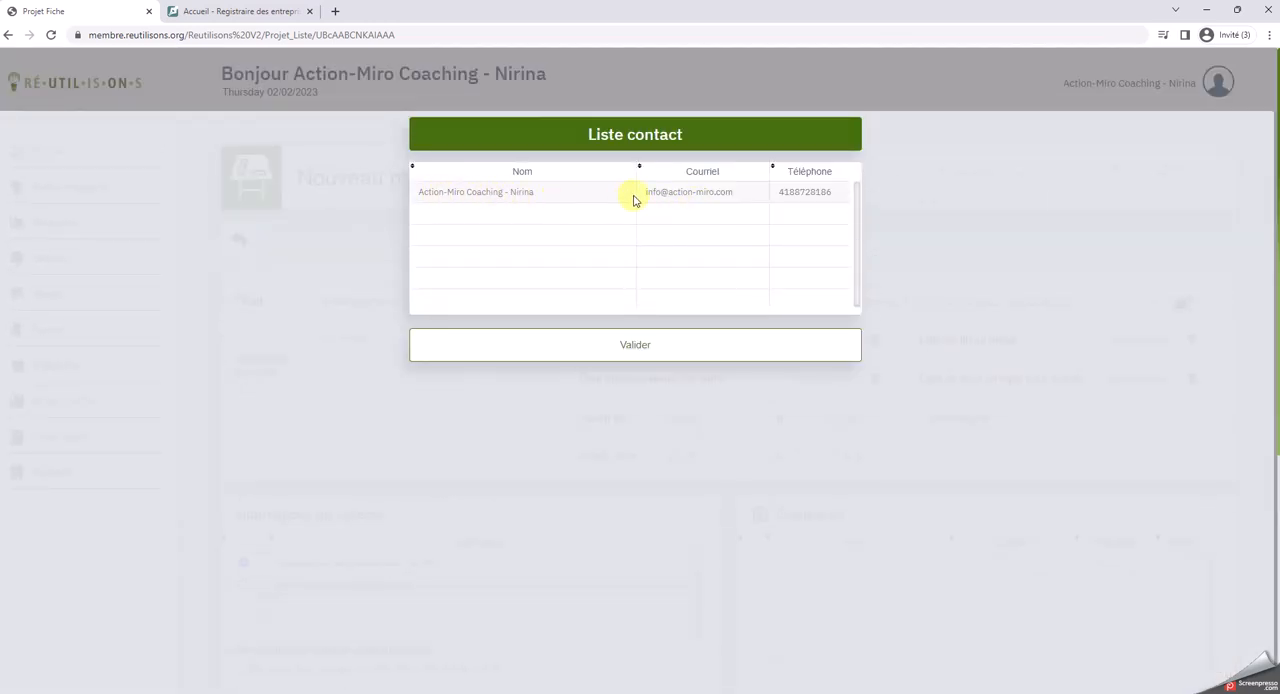
double_click(514, 198)
scroll(900, 570, down, 1)
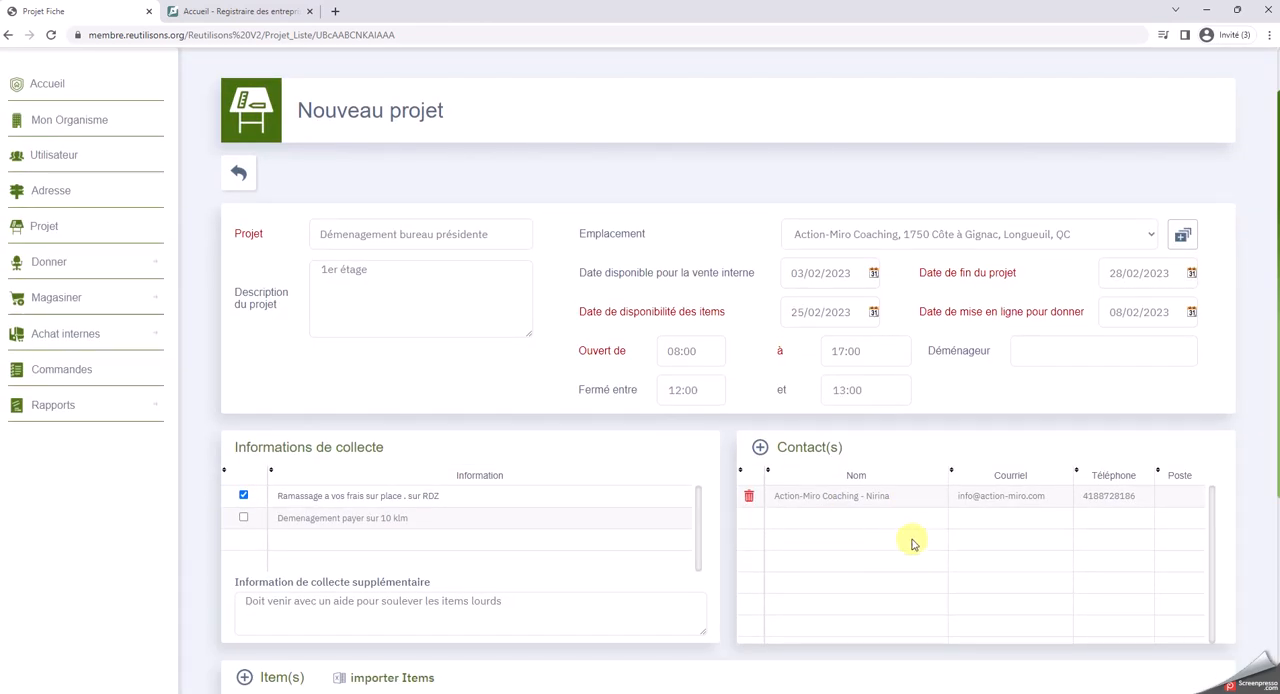
scroll(830, 558, down, 5)
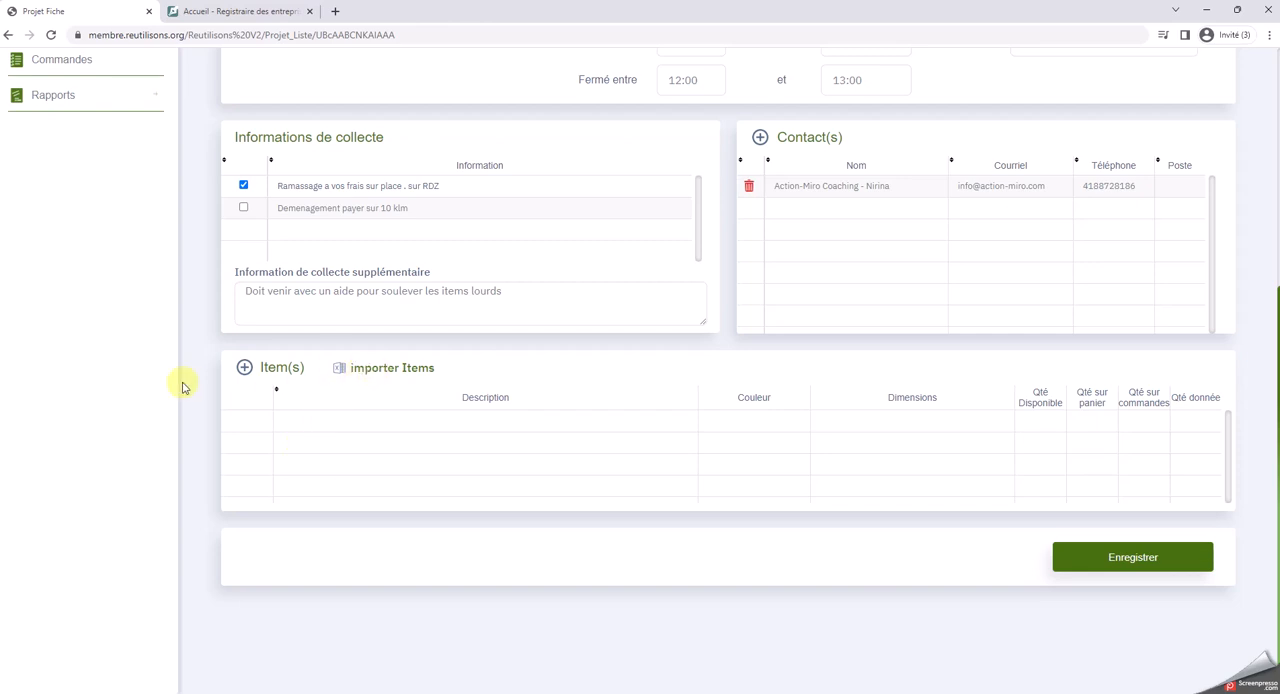
Start a new product from the project's item list and set its product number to BUR EXEC
click(240, 368)
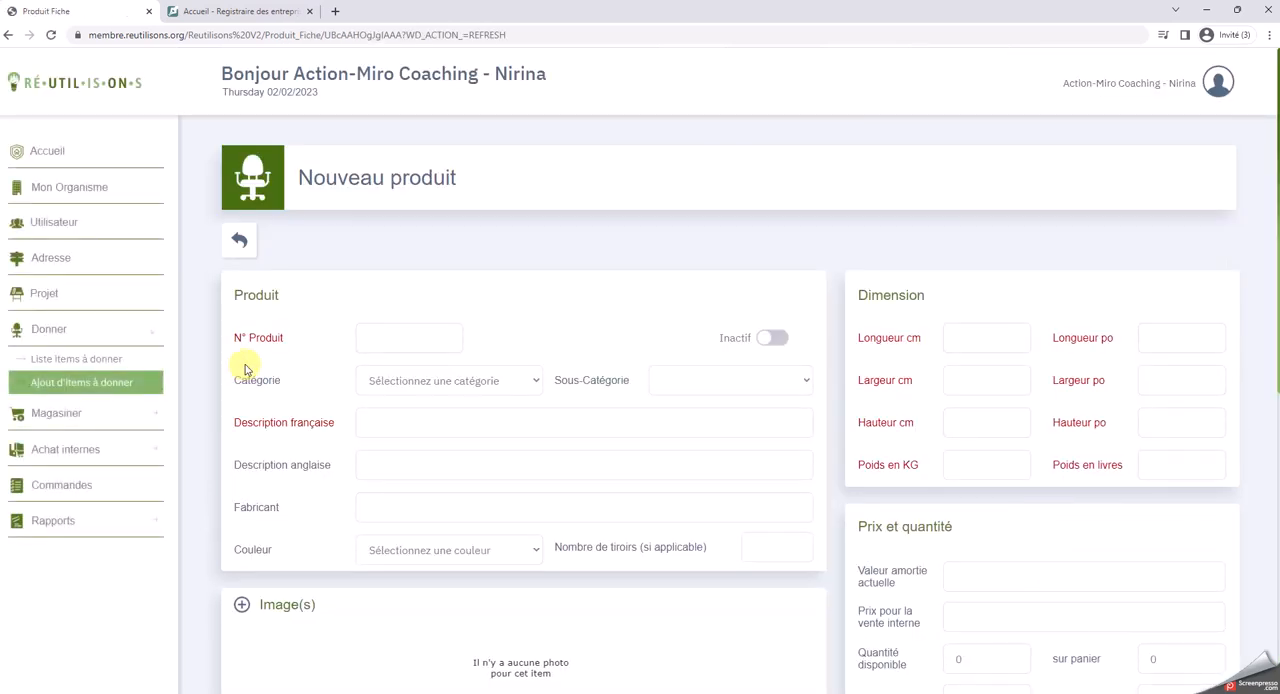
scroll(352, 325, down, 3)
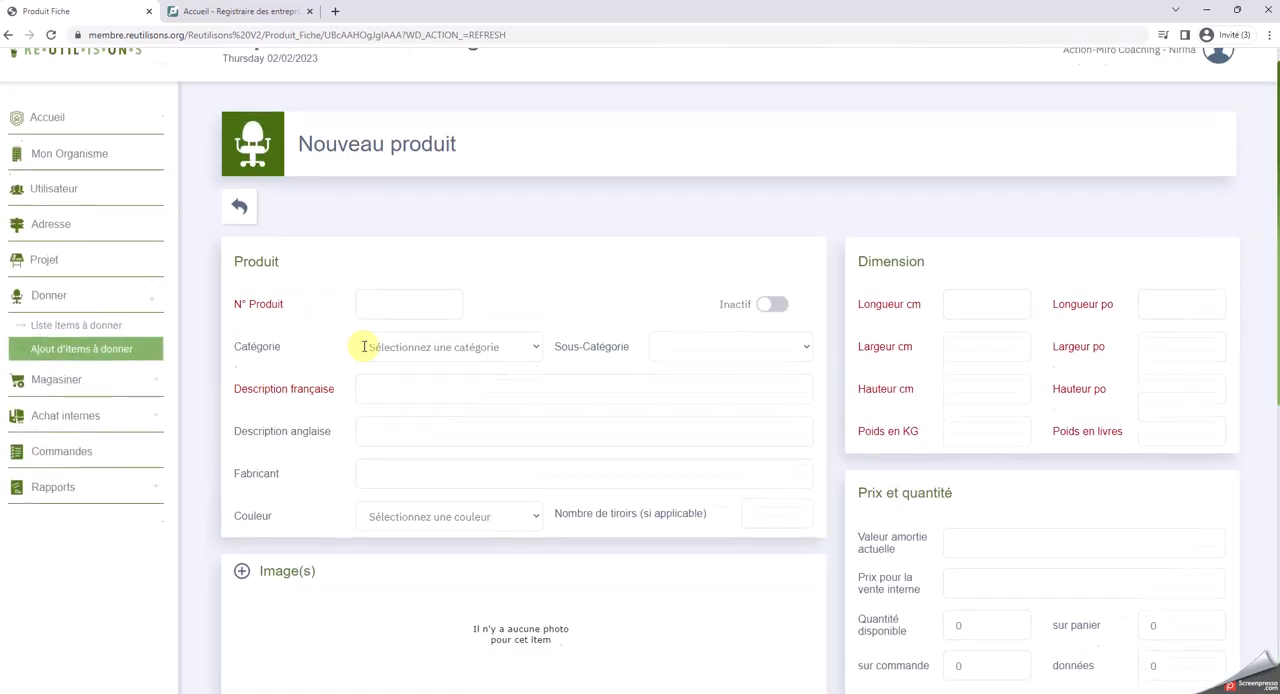
scroll(366, 354, up, 3)
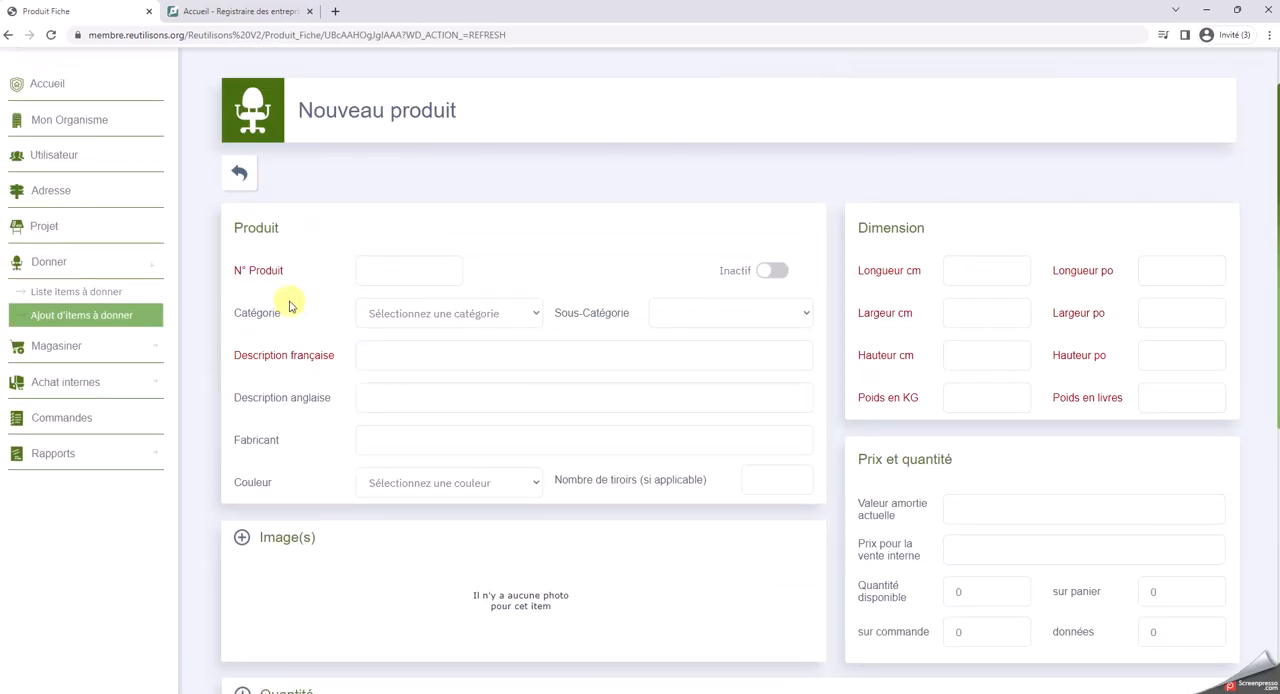
click(388, 271)
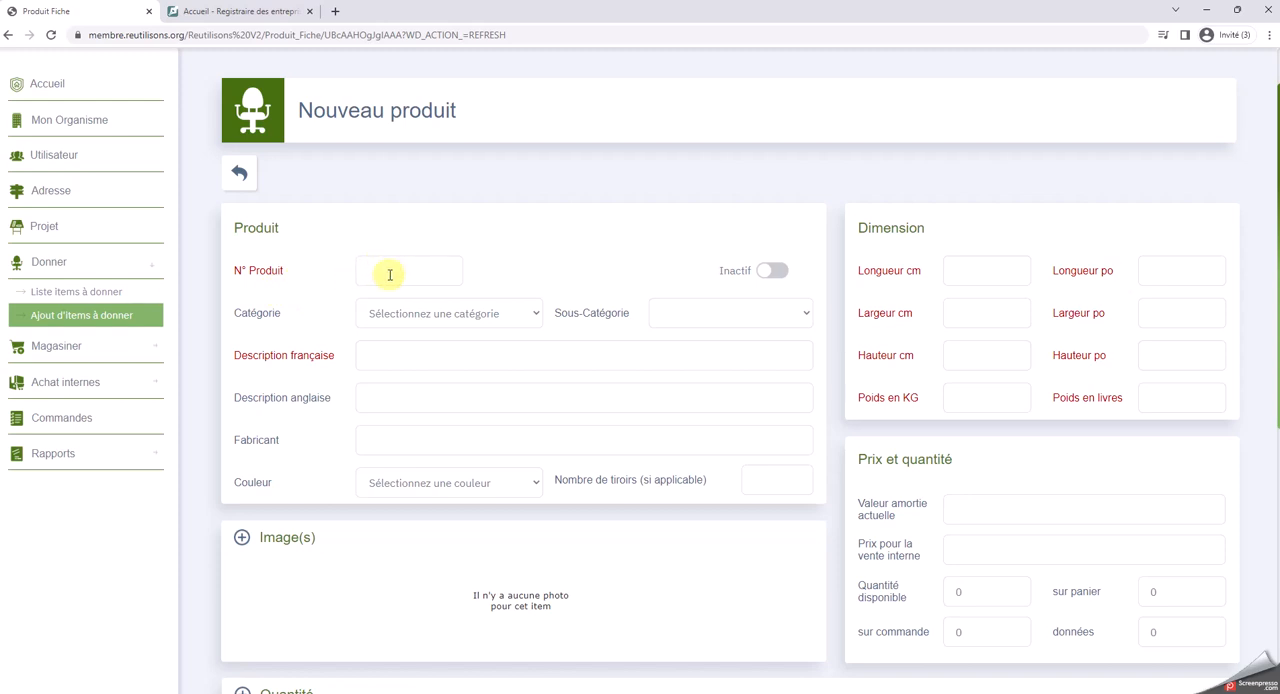
text(BUREXEC)
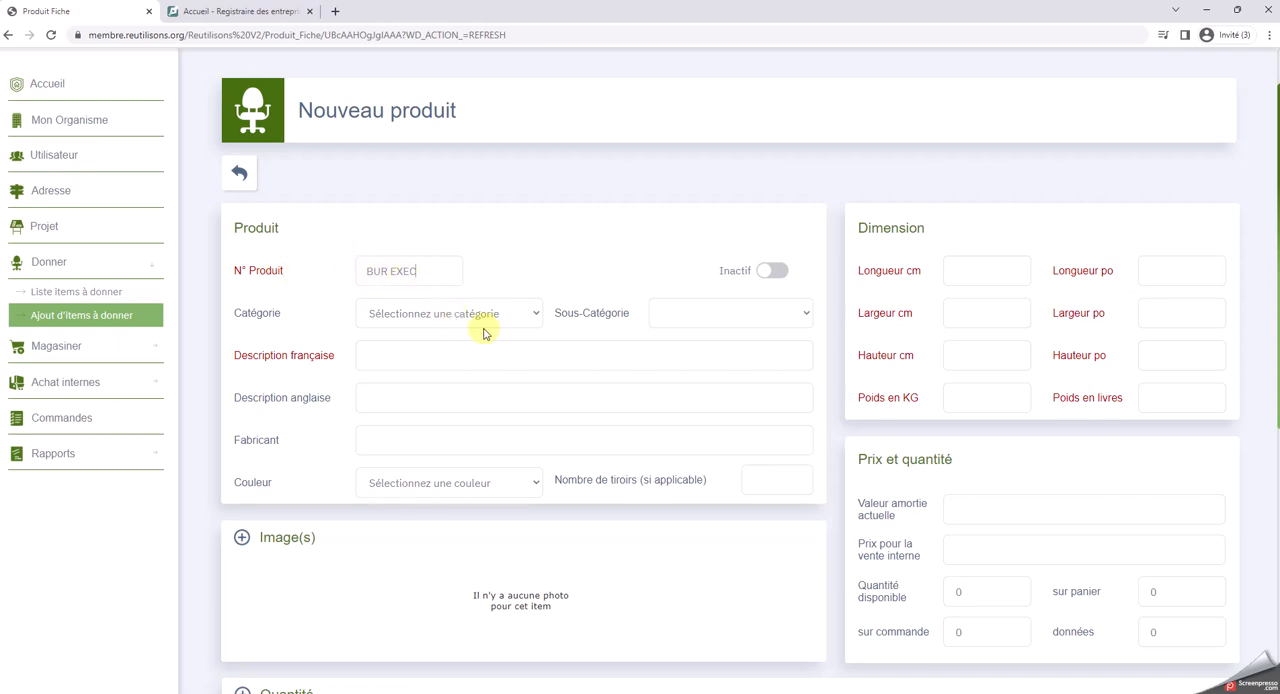
Set the product's category to Bureaux and its subcategory to Bureaux exécutifs
click(531, 316)
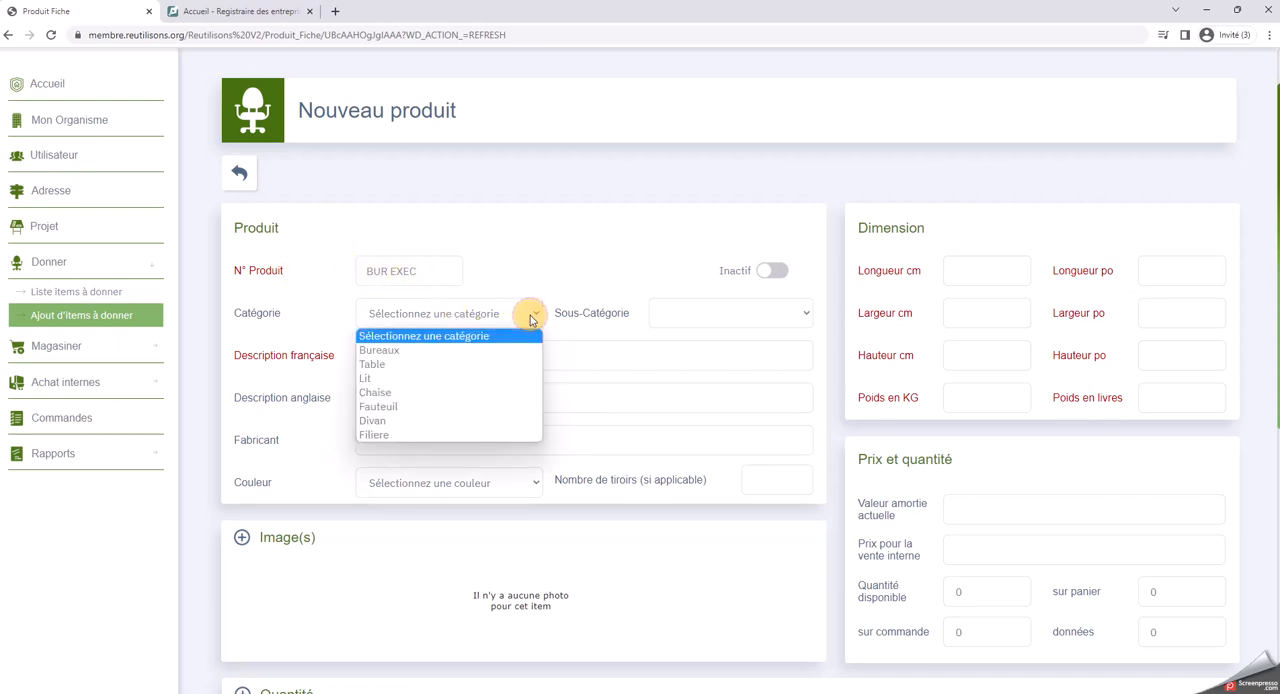
click(383, 350)
click(798, 313)
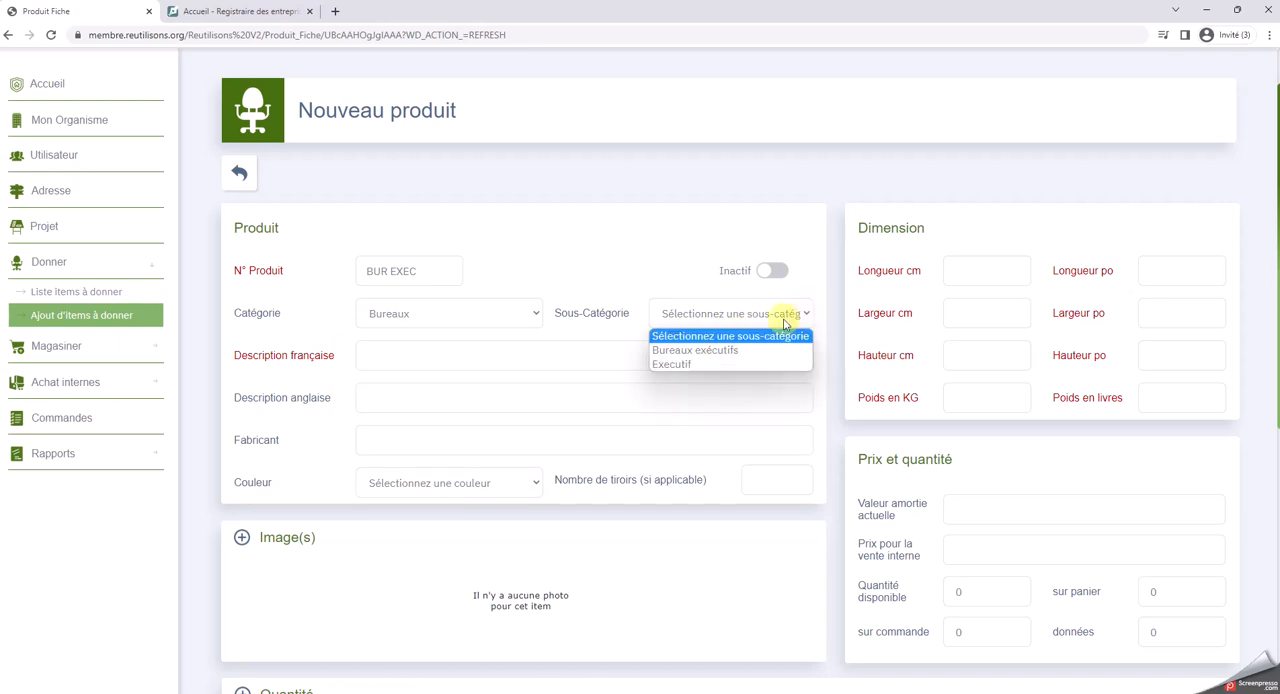
click(741, 351)
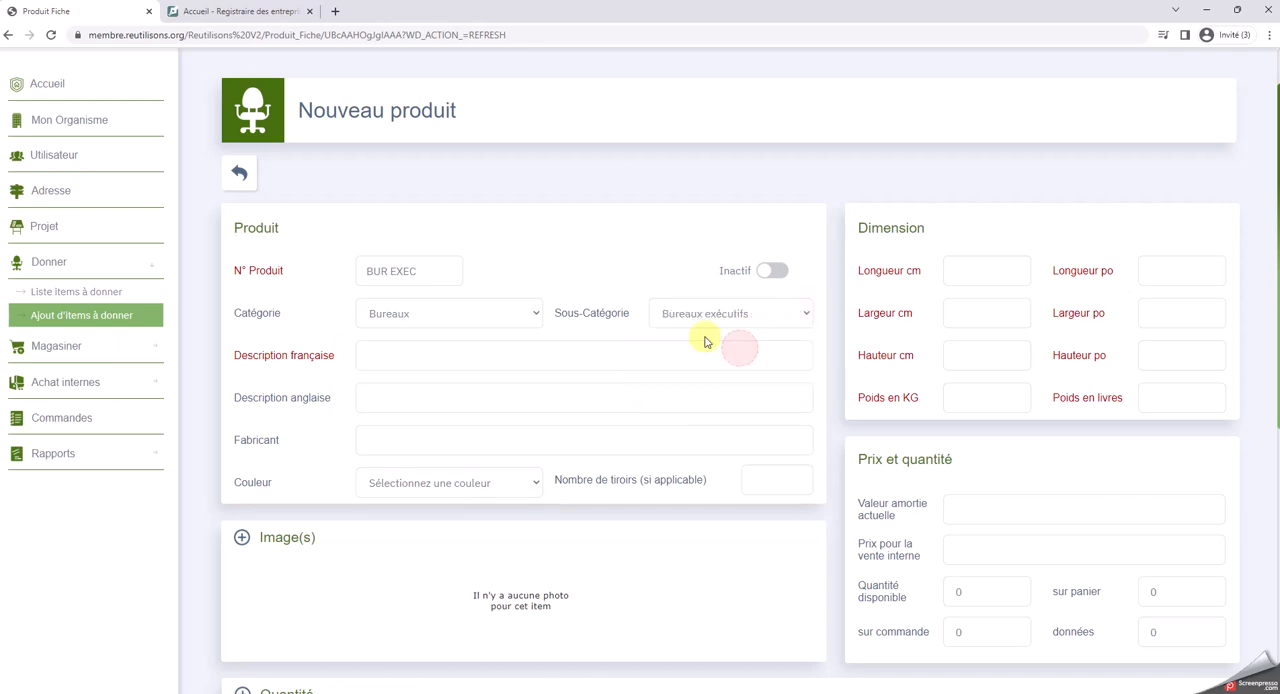
Enter "Bureau Exécutif avec crédence" as the product's French description
click(368, 349)
text(Bur)
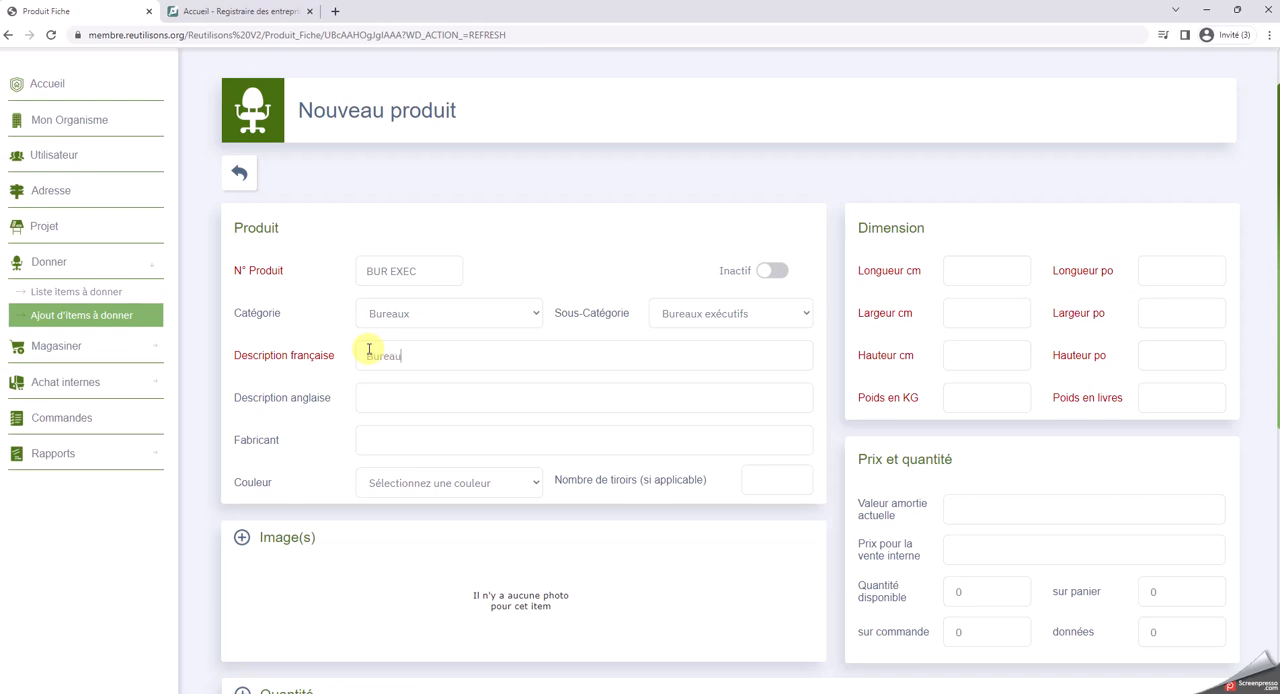
text(eau Exécutif)
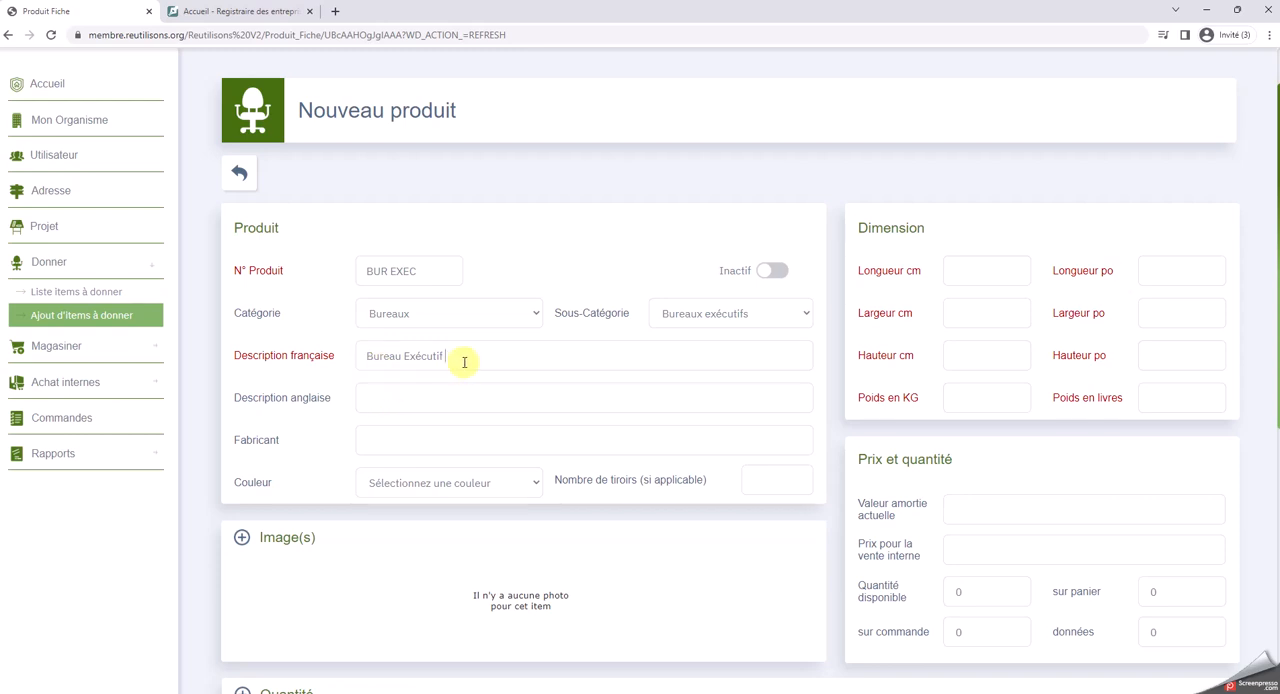
text(avec crédence)
Enter "Executive desk with ahsgdfjhgasdf" as the product's English description
click(436, 391)
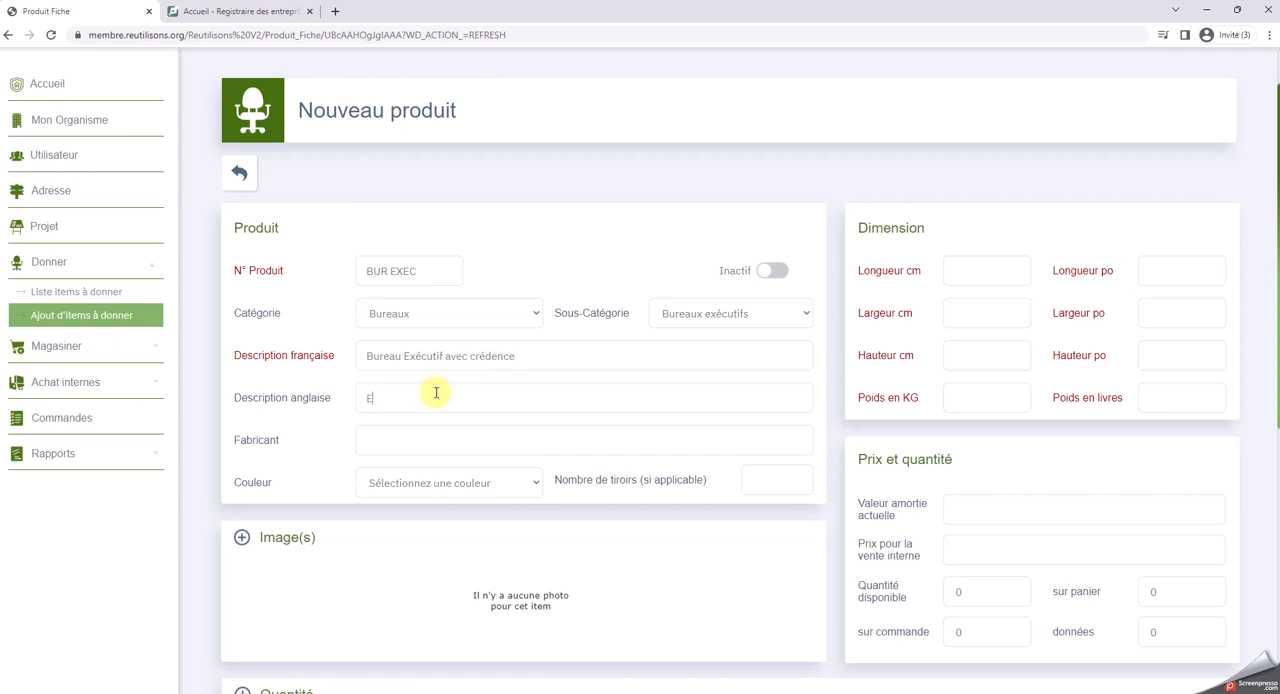
text(Exec)
text(utive )
text(office)
text(des)
text(k with )
text(ahsgdfjhgasdf)
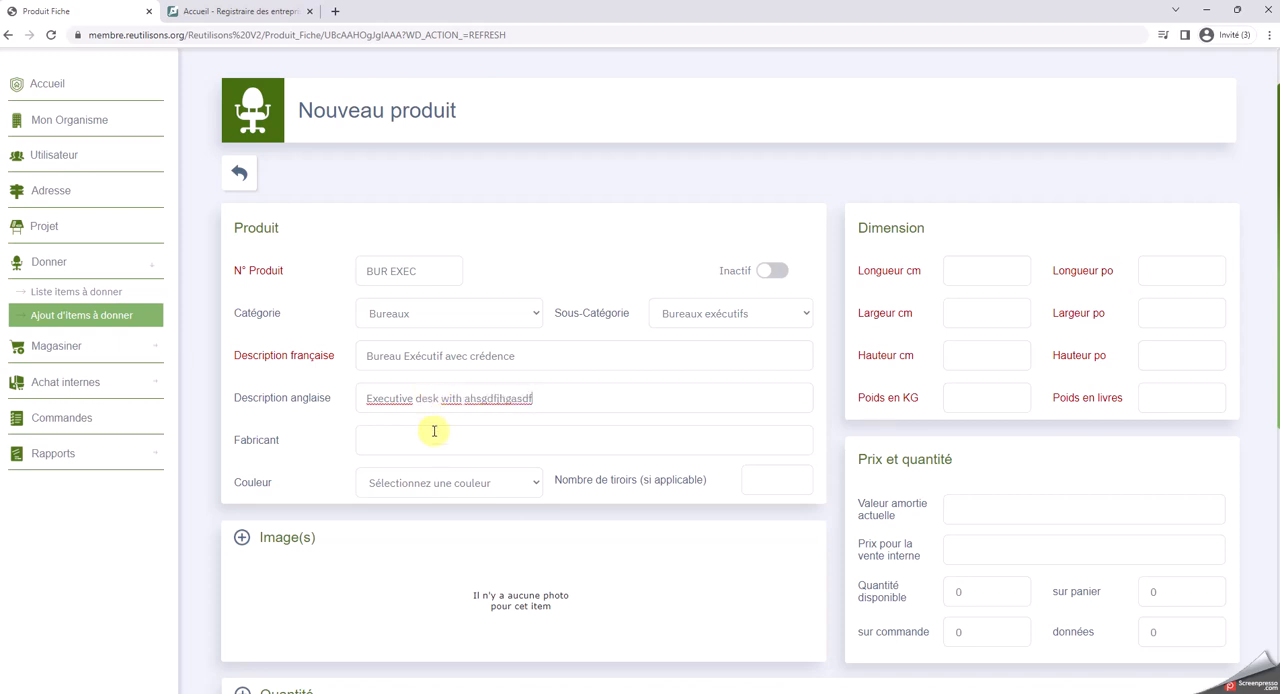
Fill in the product's manufacturer as Artopex, its colour as Brun and its number of drawers as 6
click(428, 432)
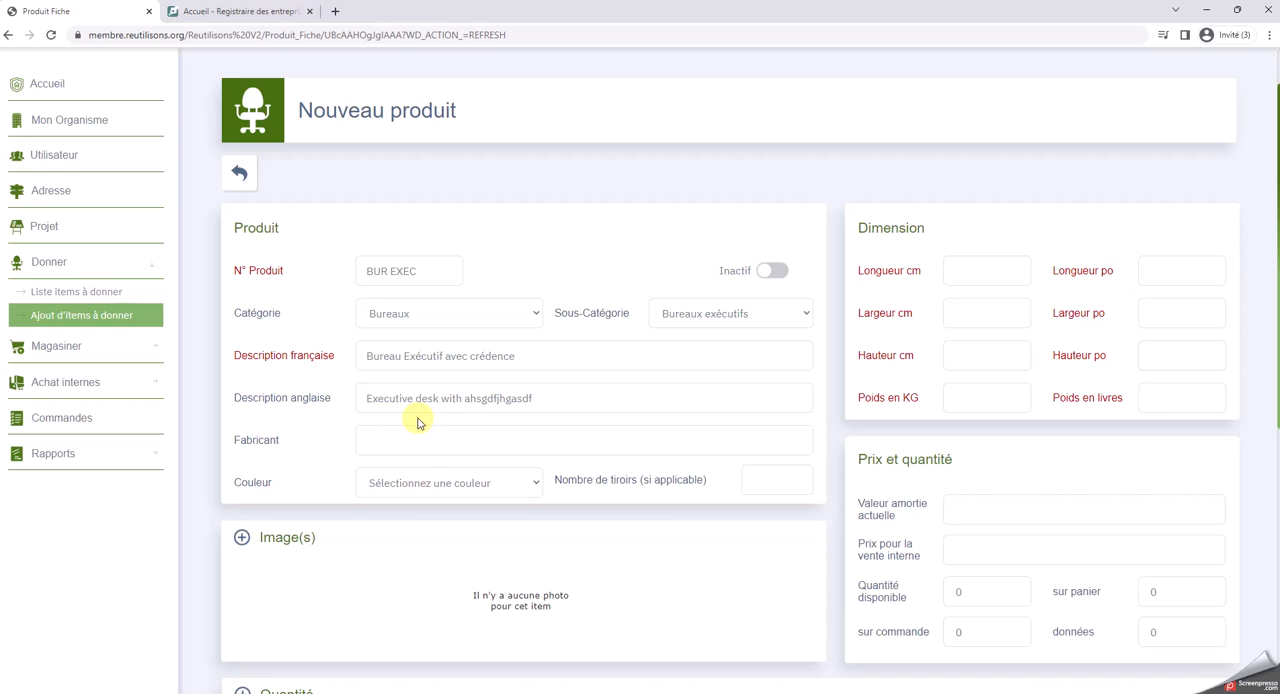
text(Artopex)
click(525, 485)
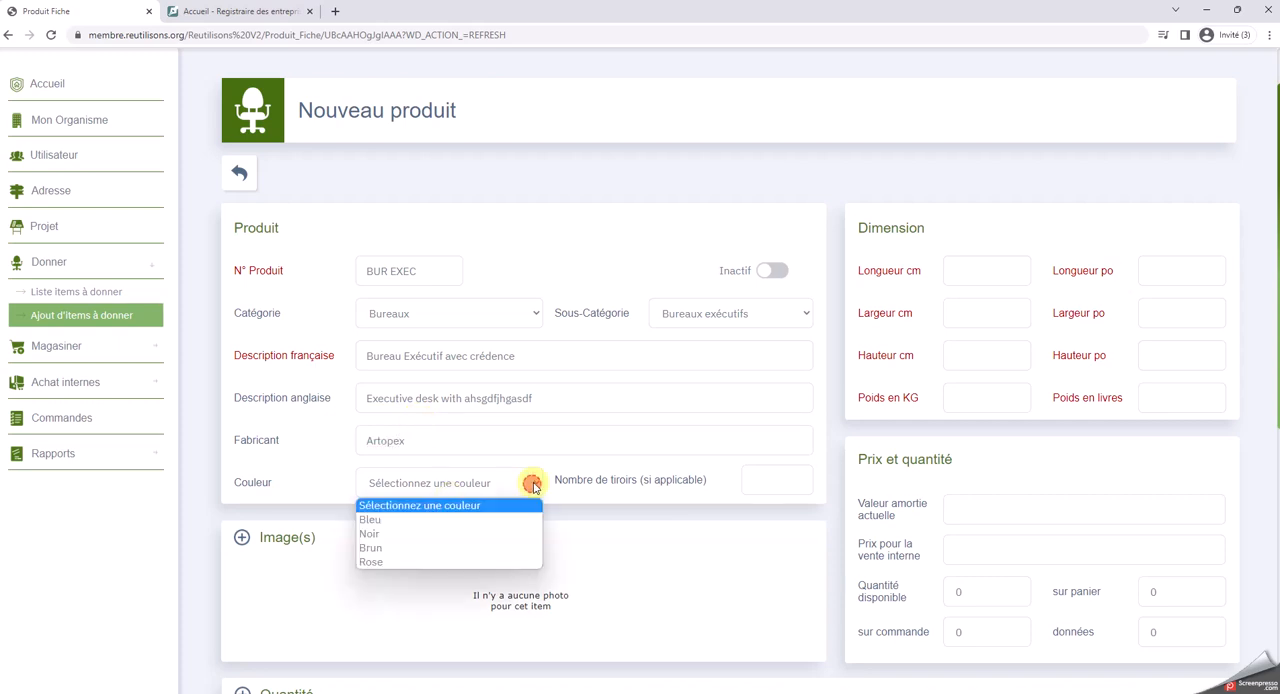
click(371, 547)
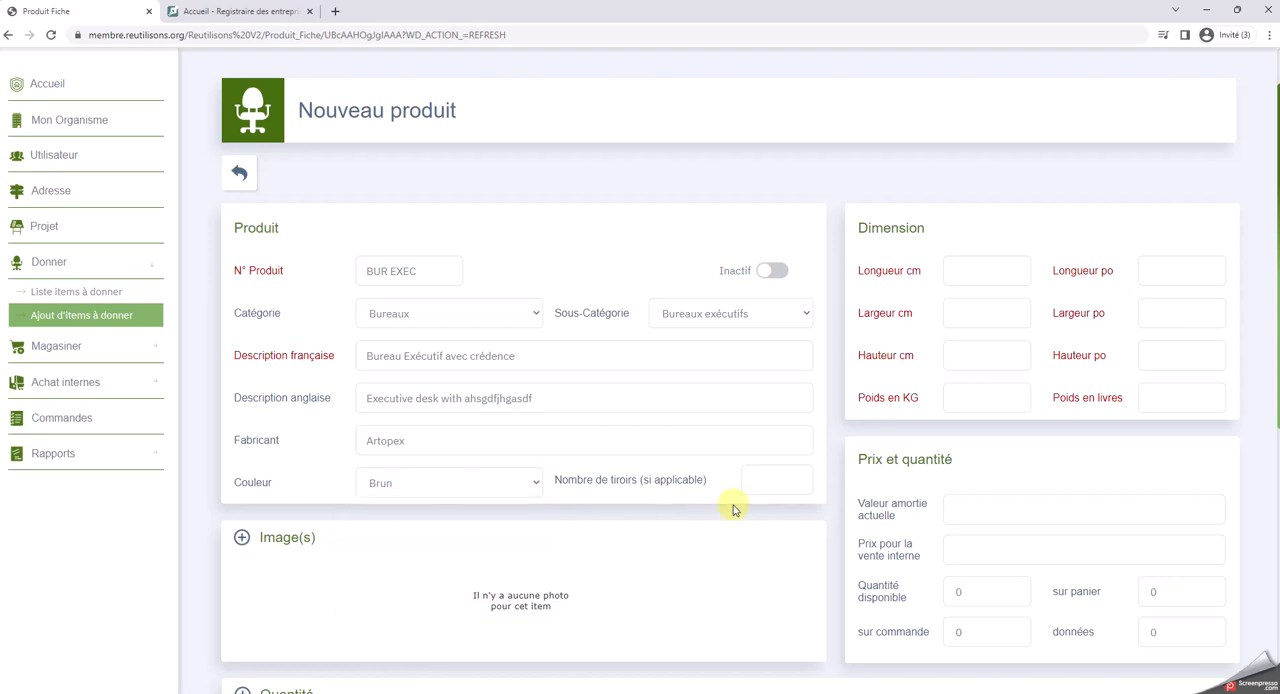
click(763, 479)
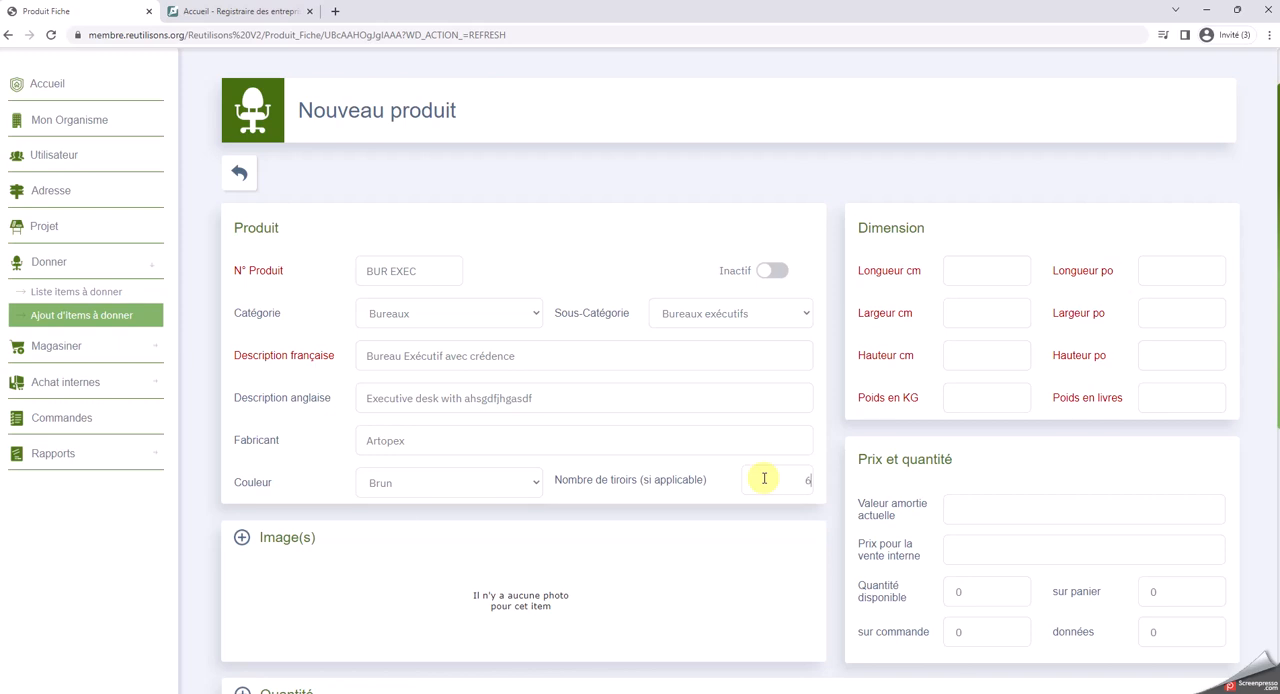
Try to add an image to the new product
scroll(630, 492, down, 1)
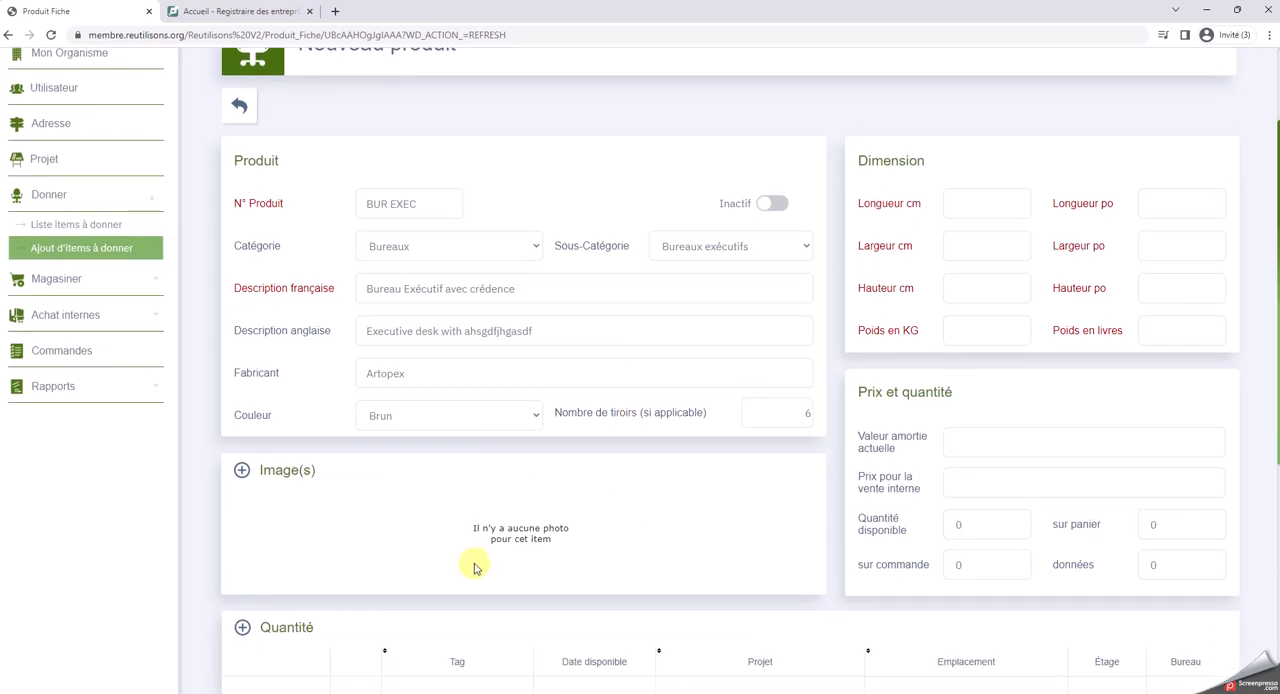
click(241, 470)
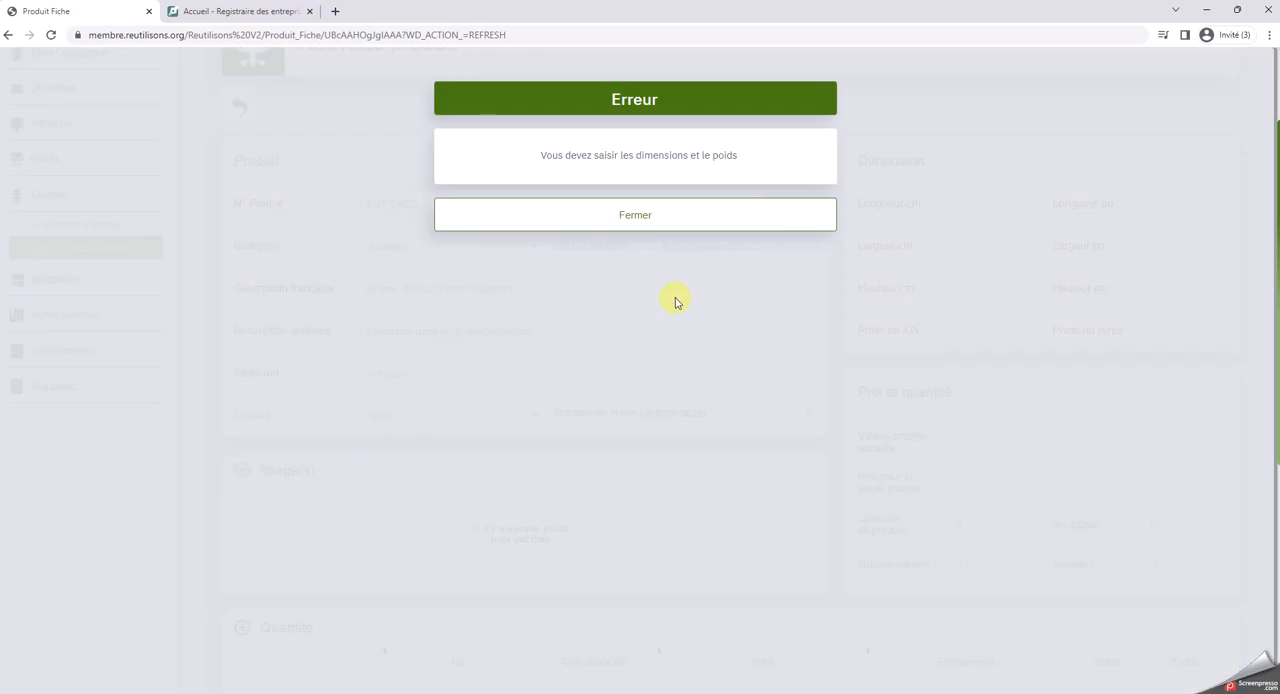
click(644, 223)
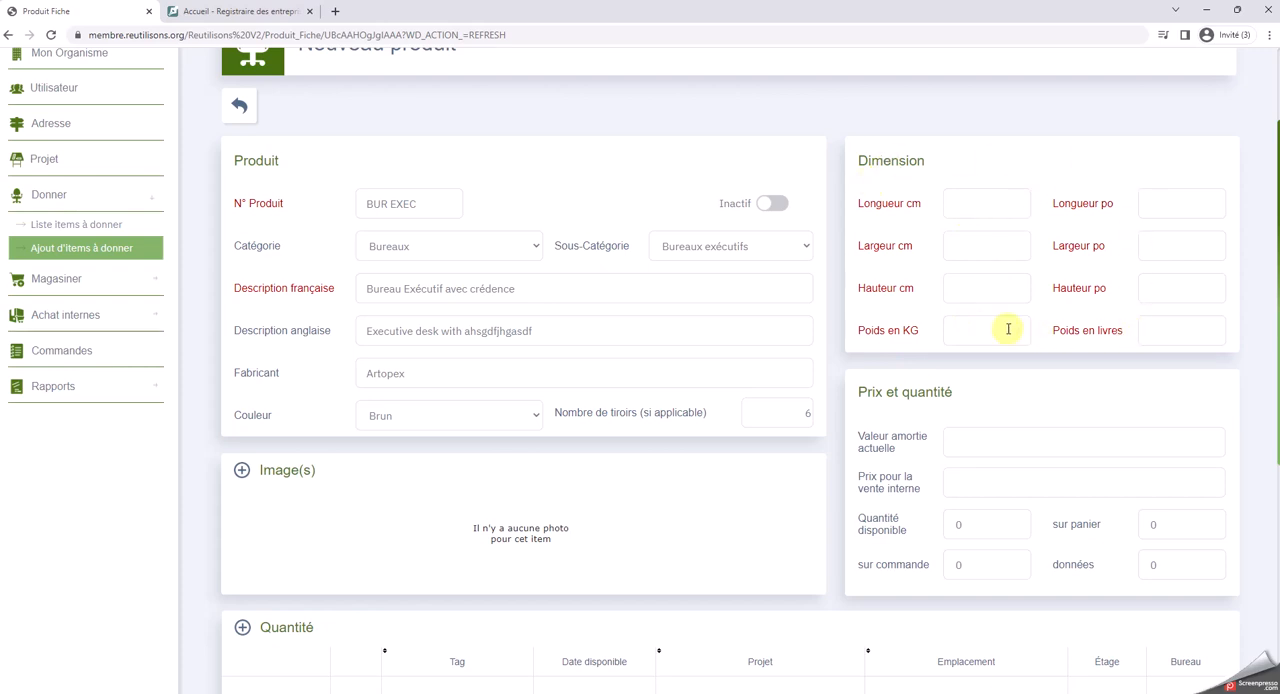
Append "en U" to the end of the product's French description
click(975, 205)
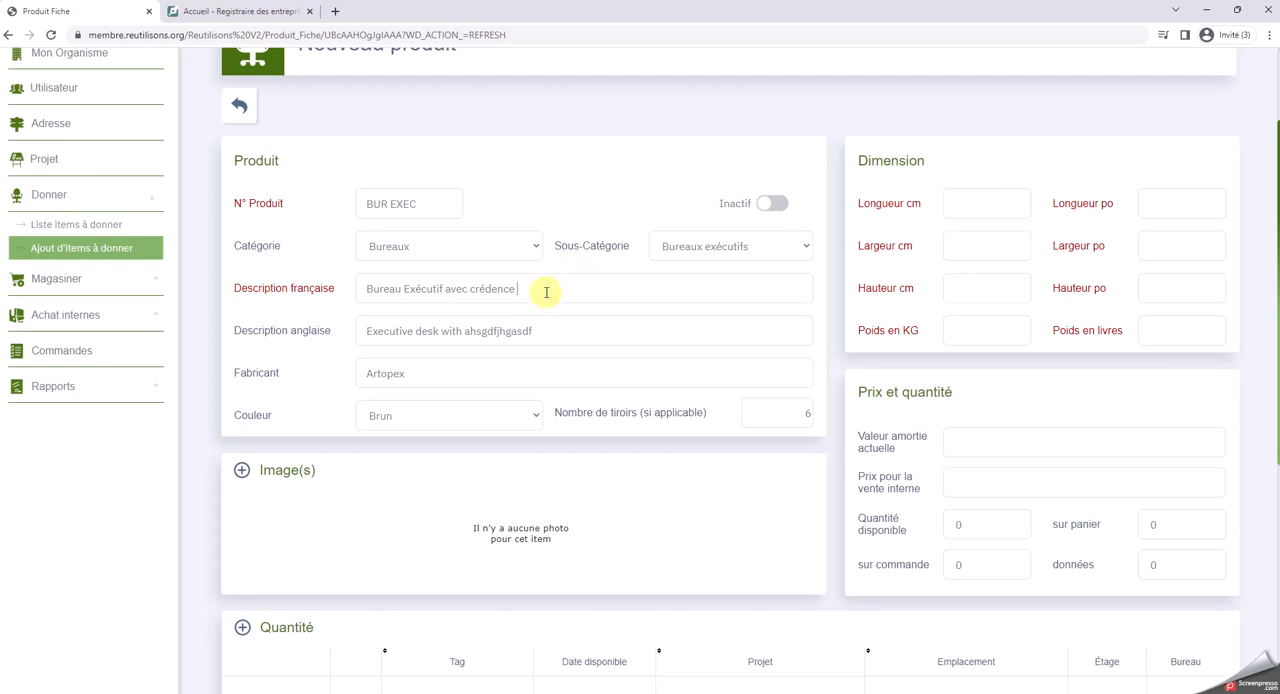
text(en U)
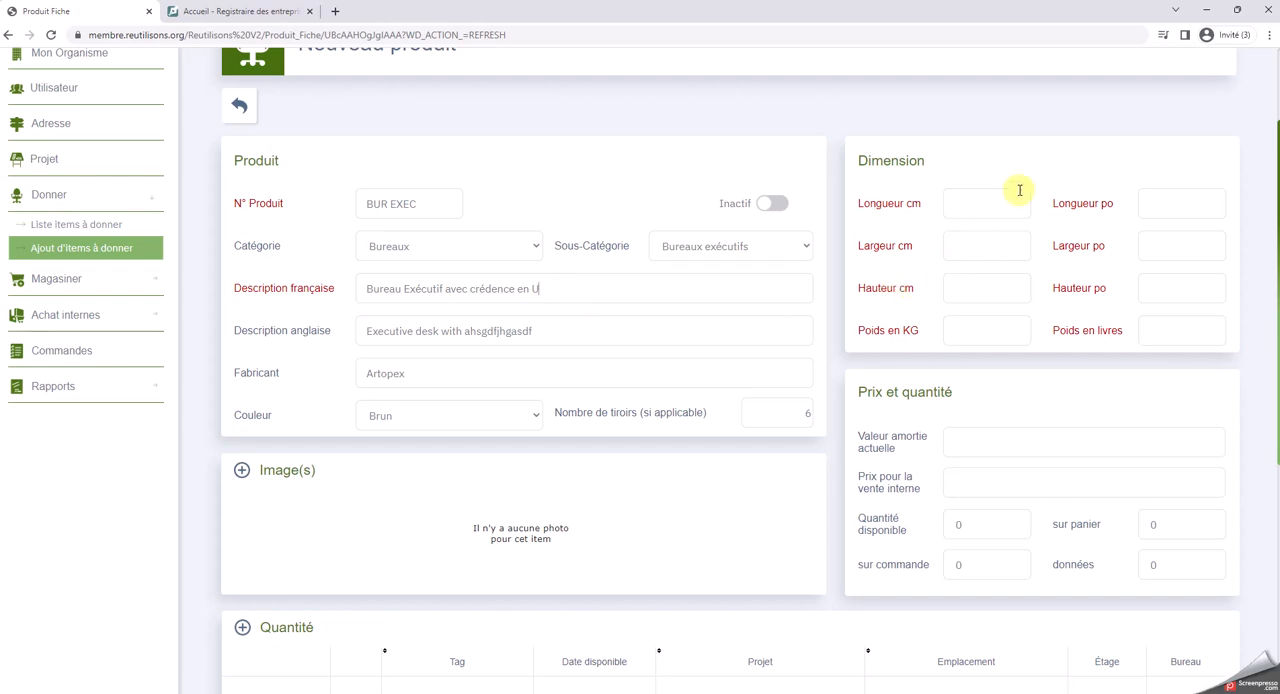
Set the product's dimensions to 215 cm long, 210 cm wide and 170 cm high
click(990, 200)
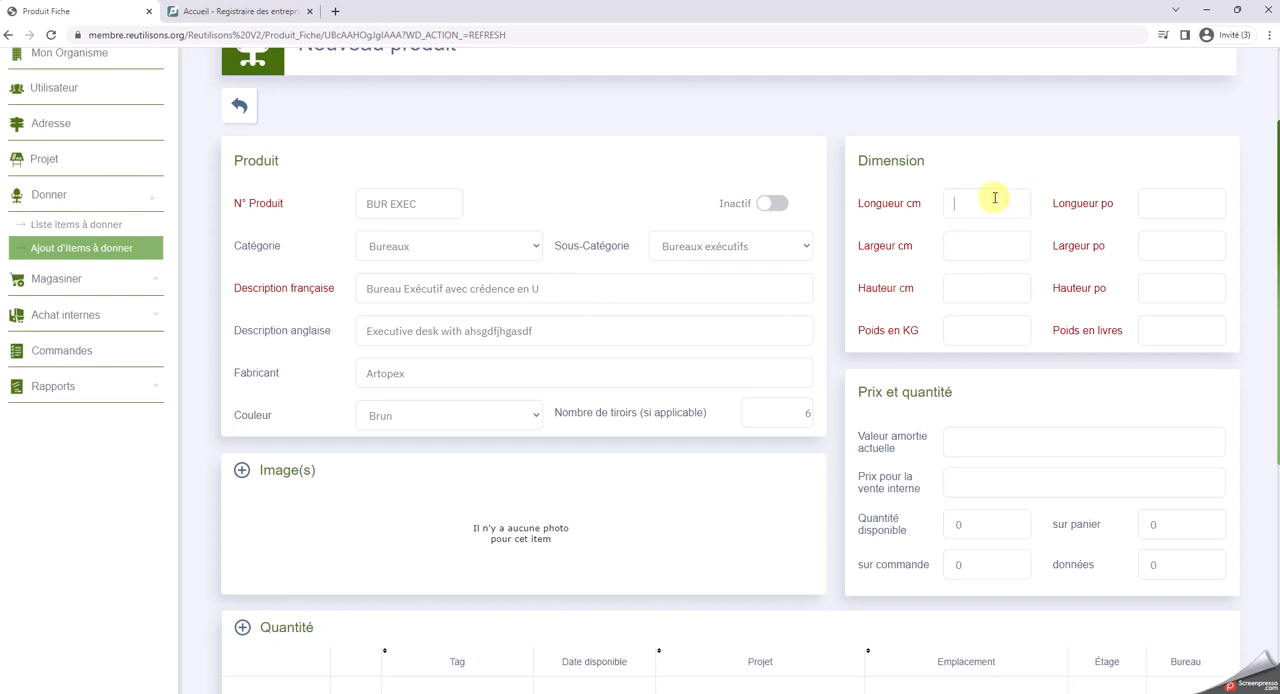
text(215)
click(976, 247)
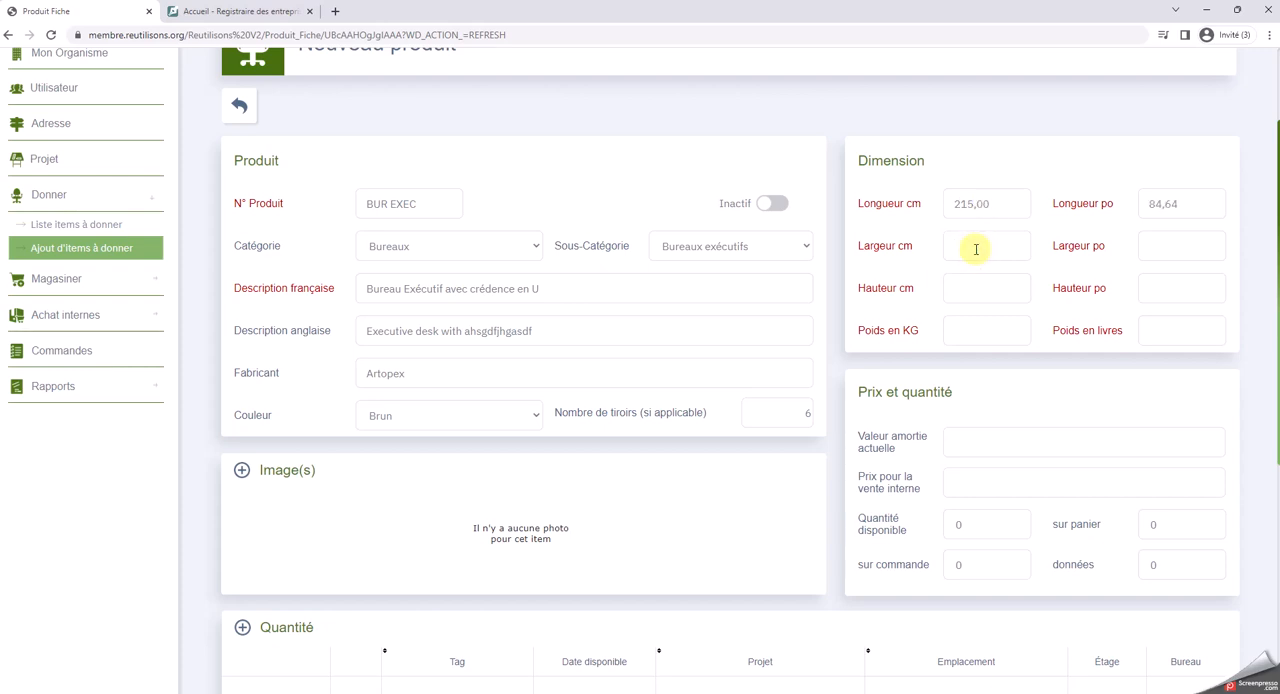
text(210)
click(975, 294)
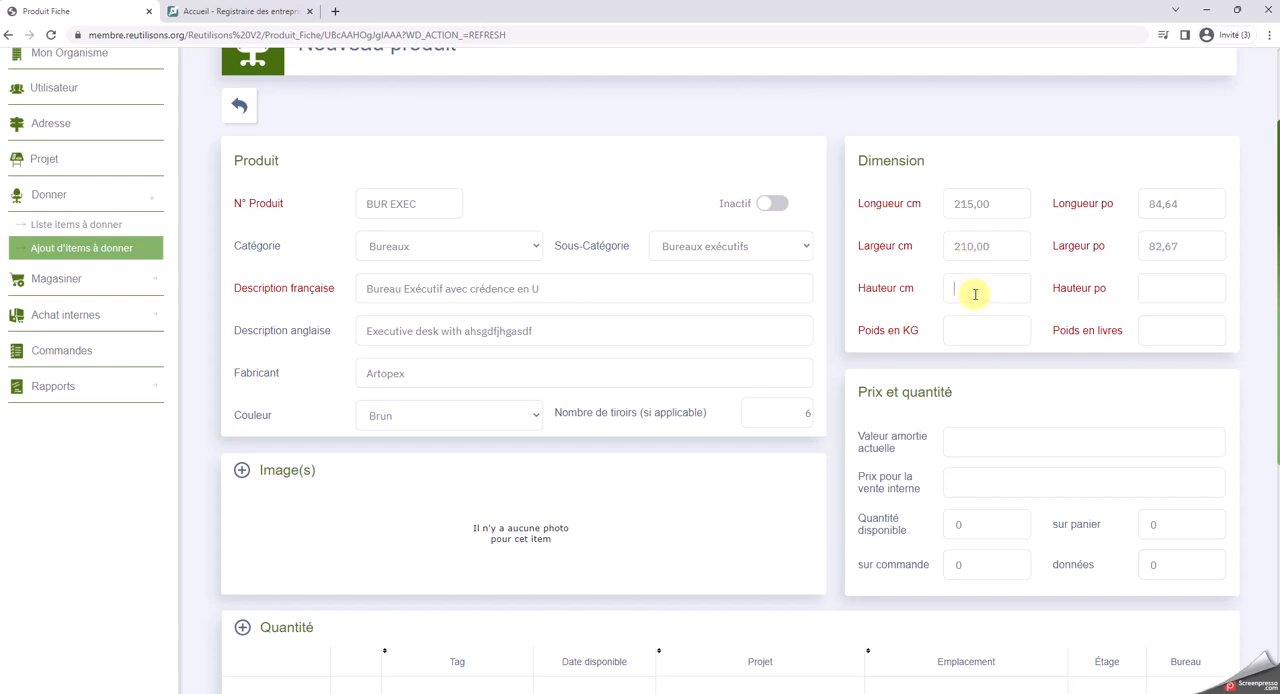
text(170)
Set the product's weight to 150 pounds
click(980, 328)
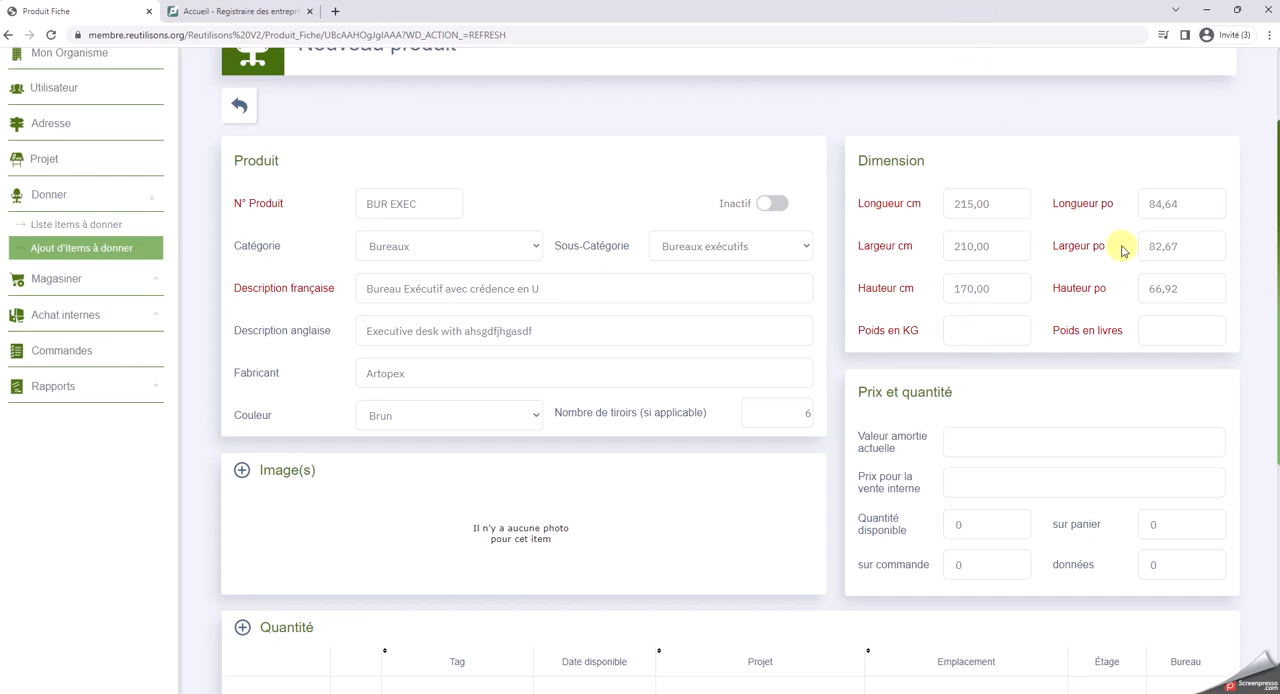
click(1155, 335)
text(150)
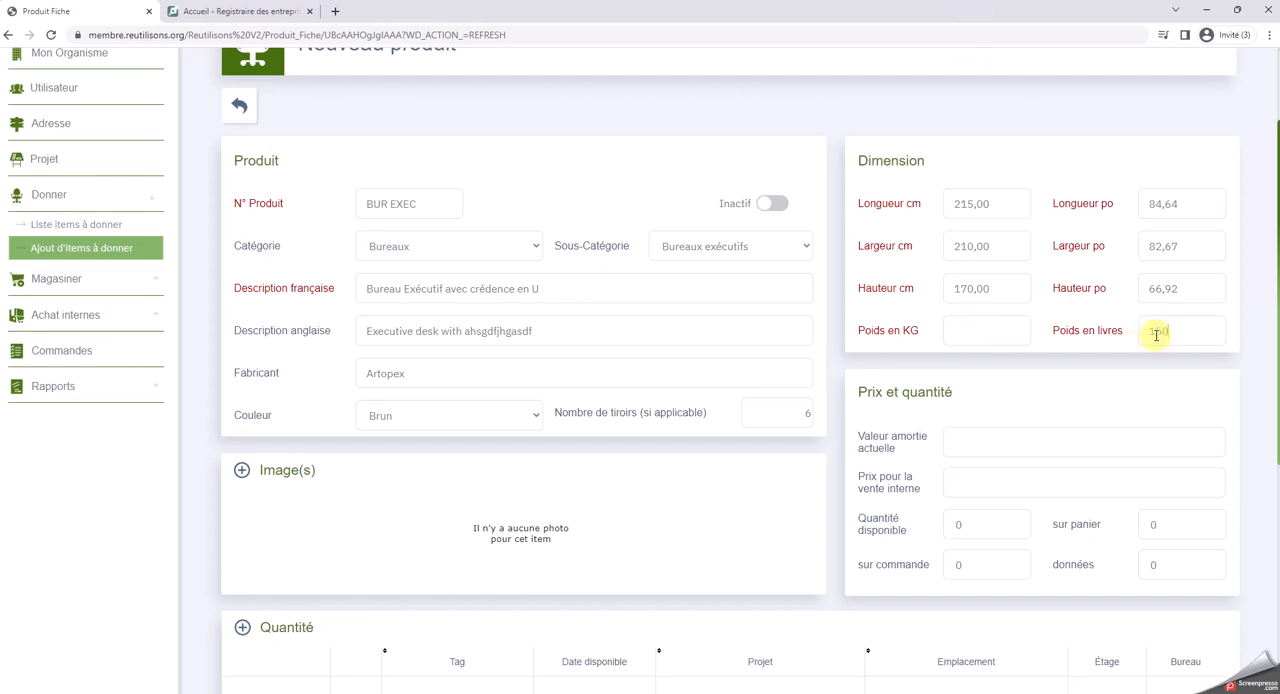
click(1002, 331)
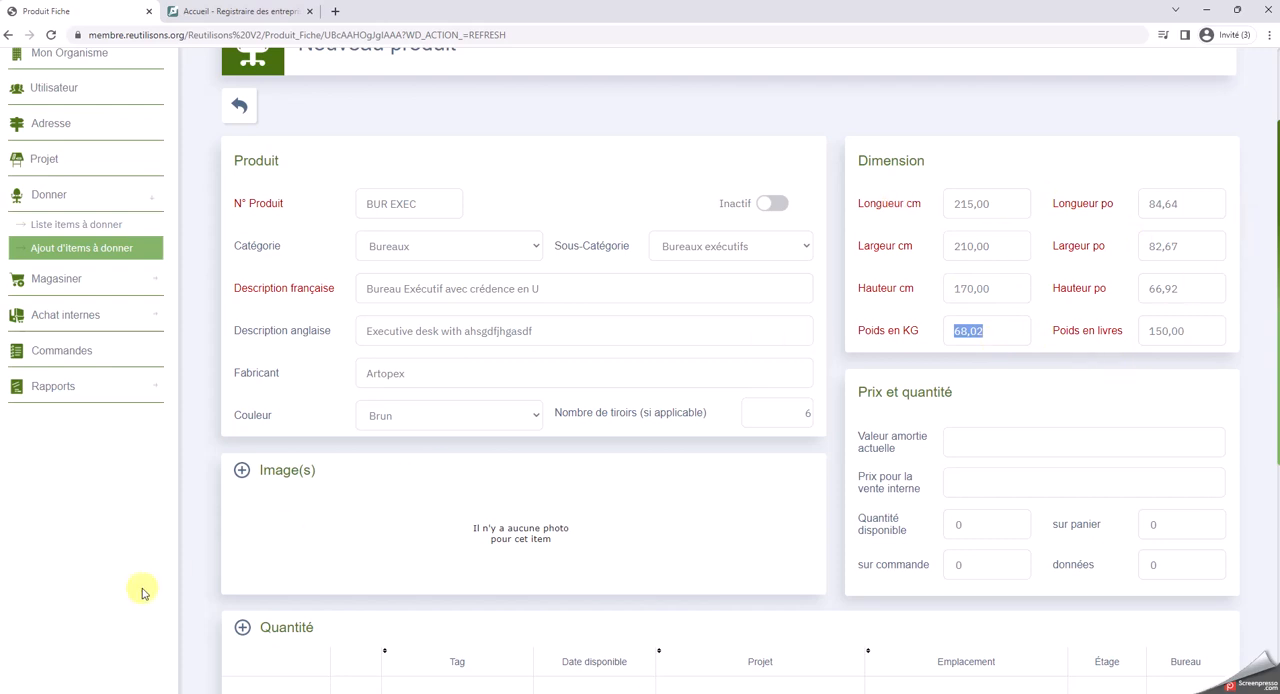
Upload the Bur Exec.jpg photo from the Bureau folder as the product's image
click(241, 470)
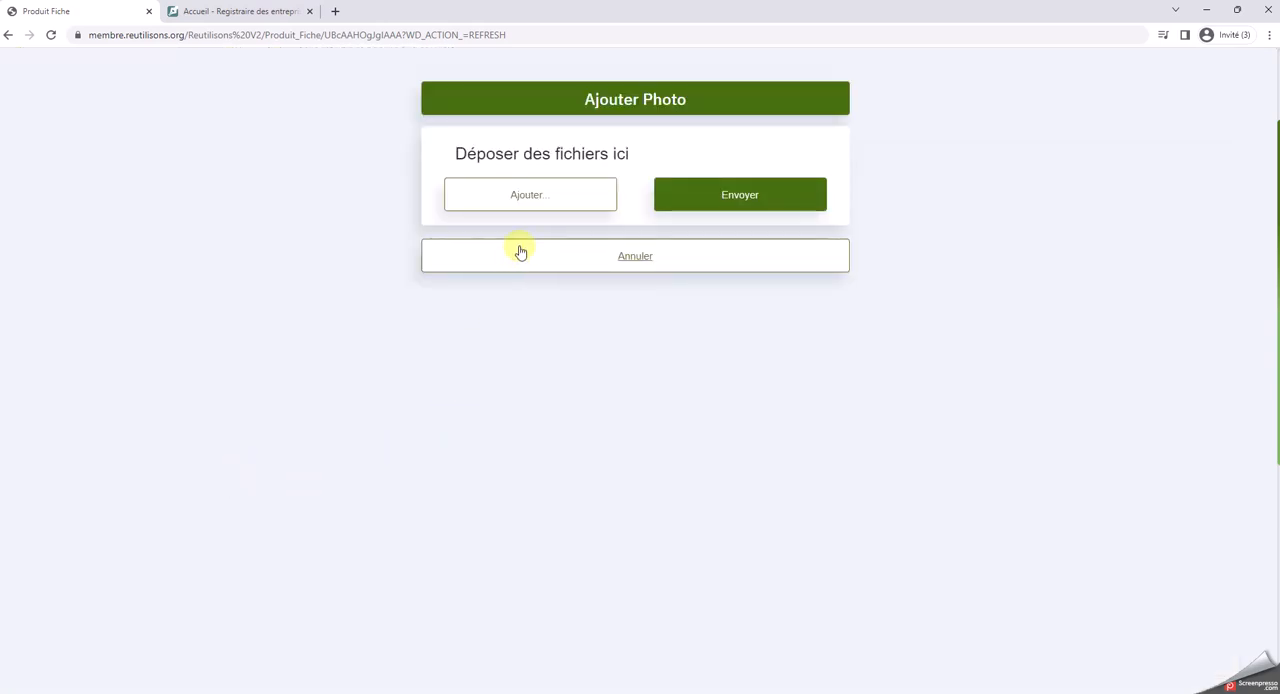
click(527, 196)
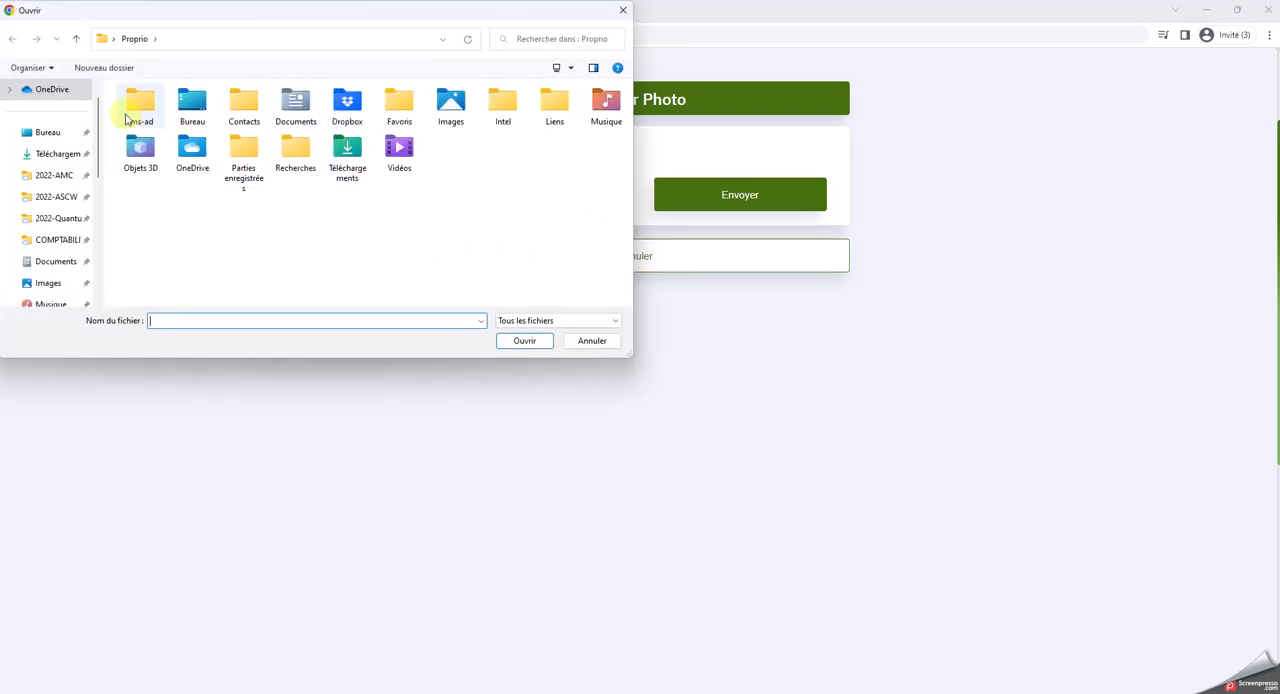
click(47, 132)
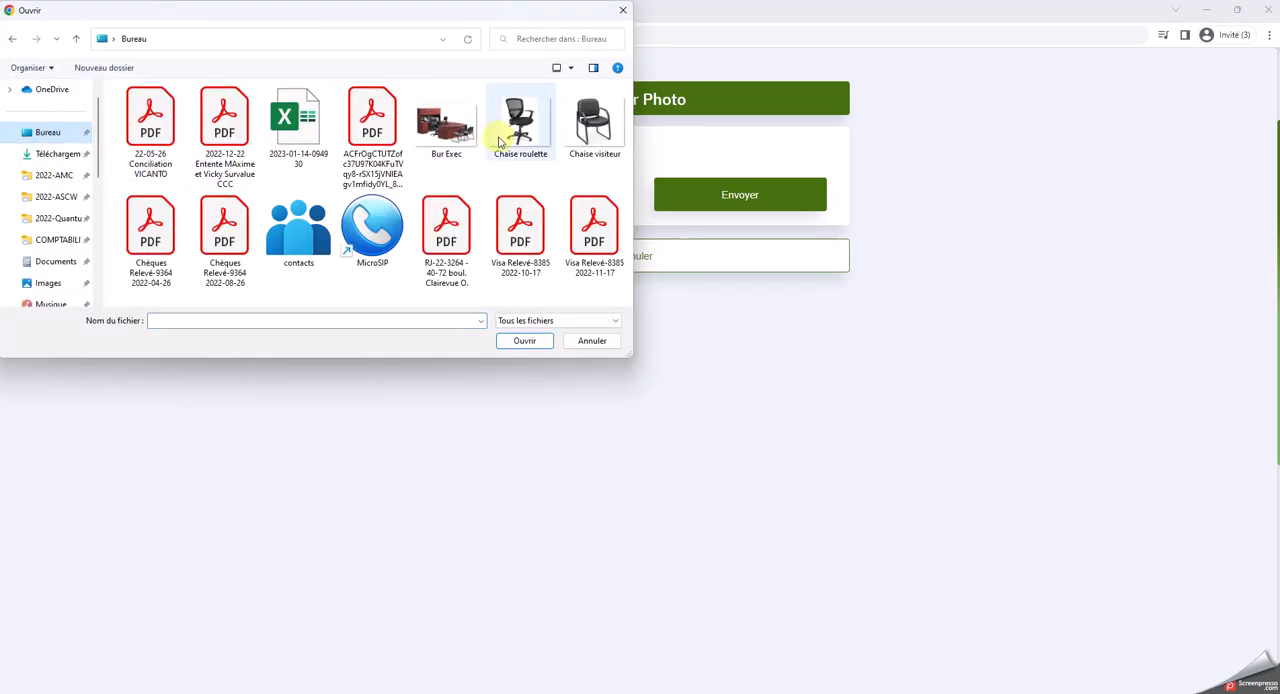
double_click(450, 128)
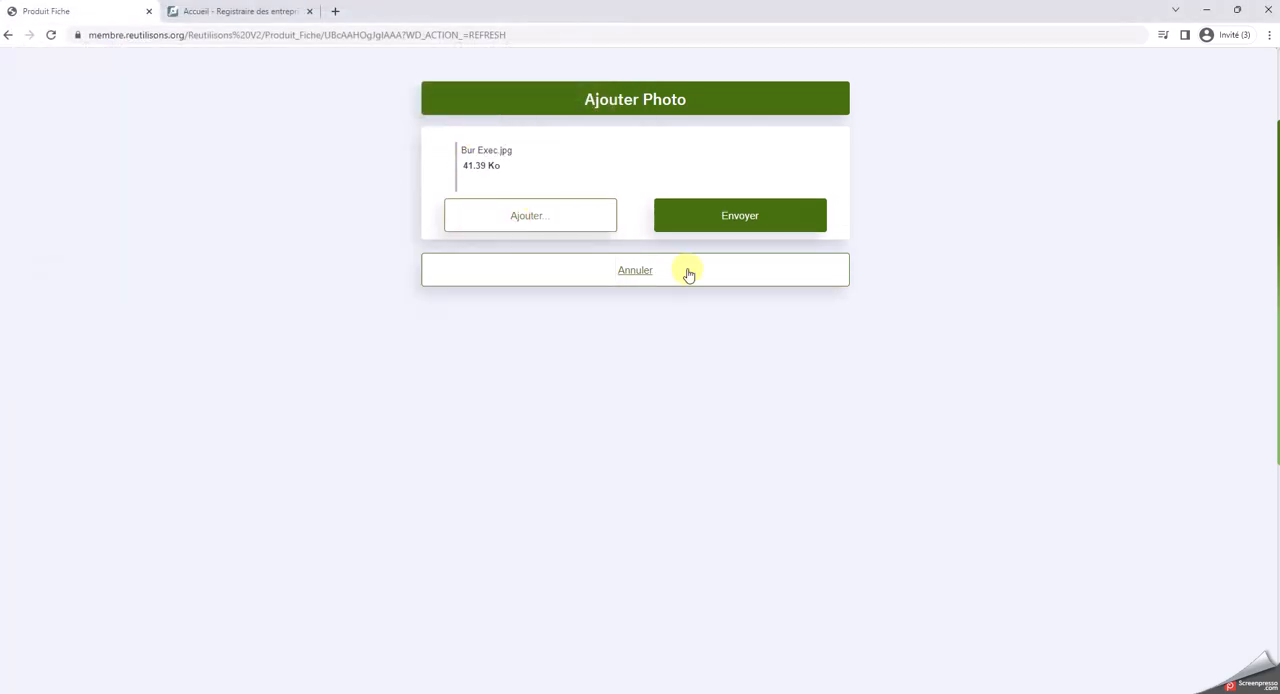
click(727, 218)
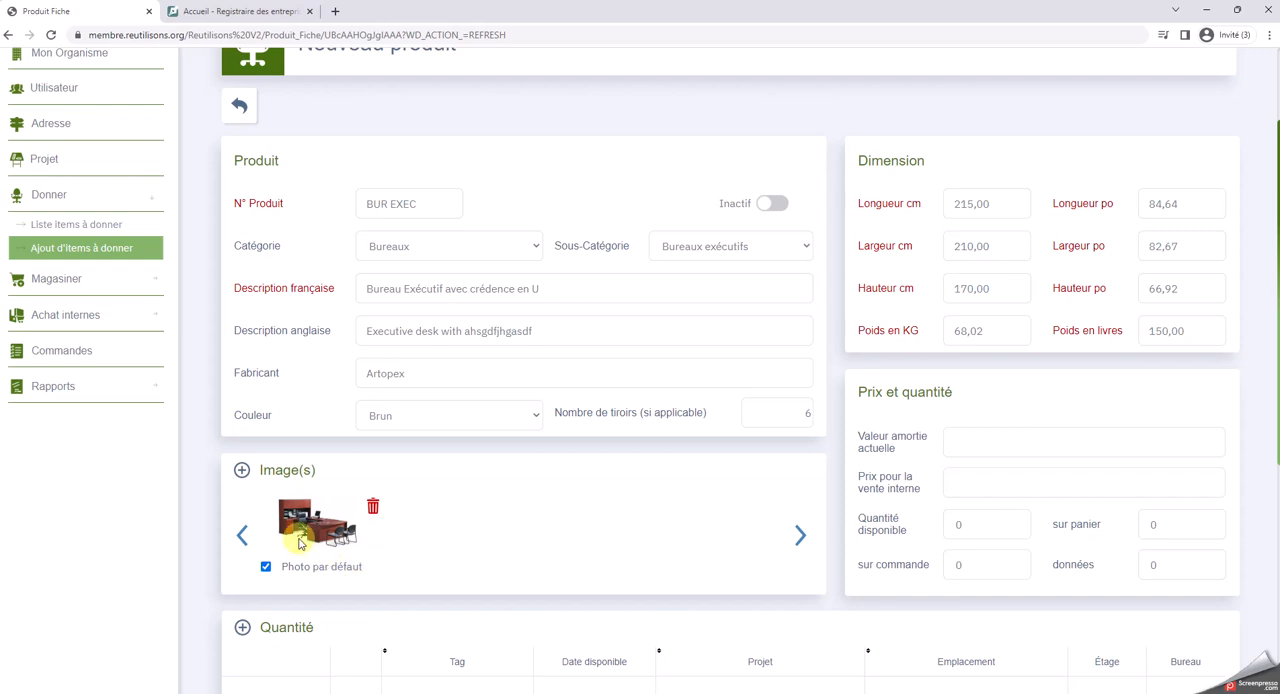
Set the product's current amortized value to 250 $ and its internal sale price to 50 $
scroll(927, 565, down, 1)
scroll(927, 565, down, 2)
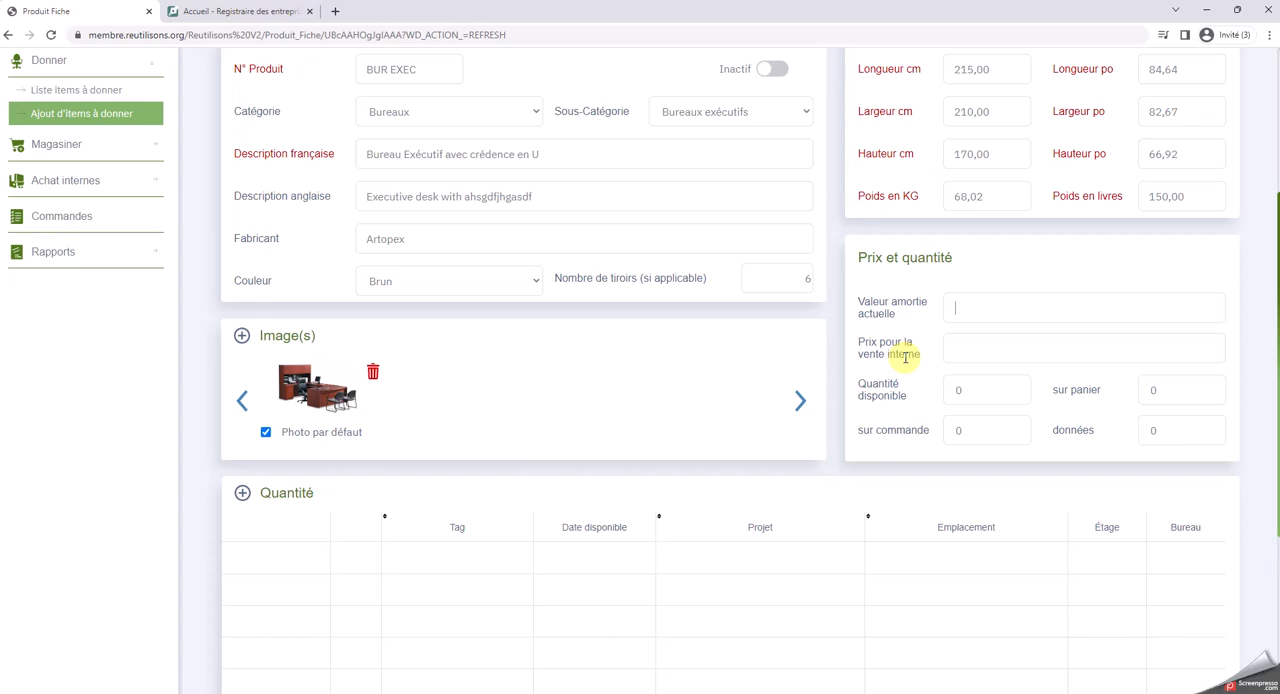
click(980, 347)
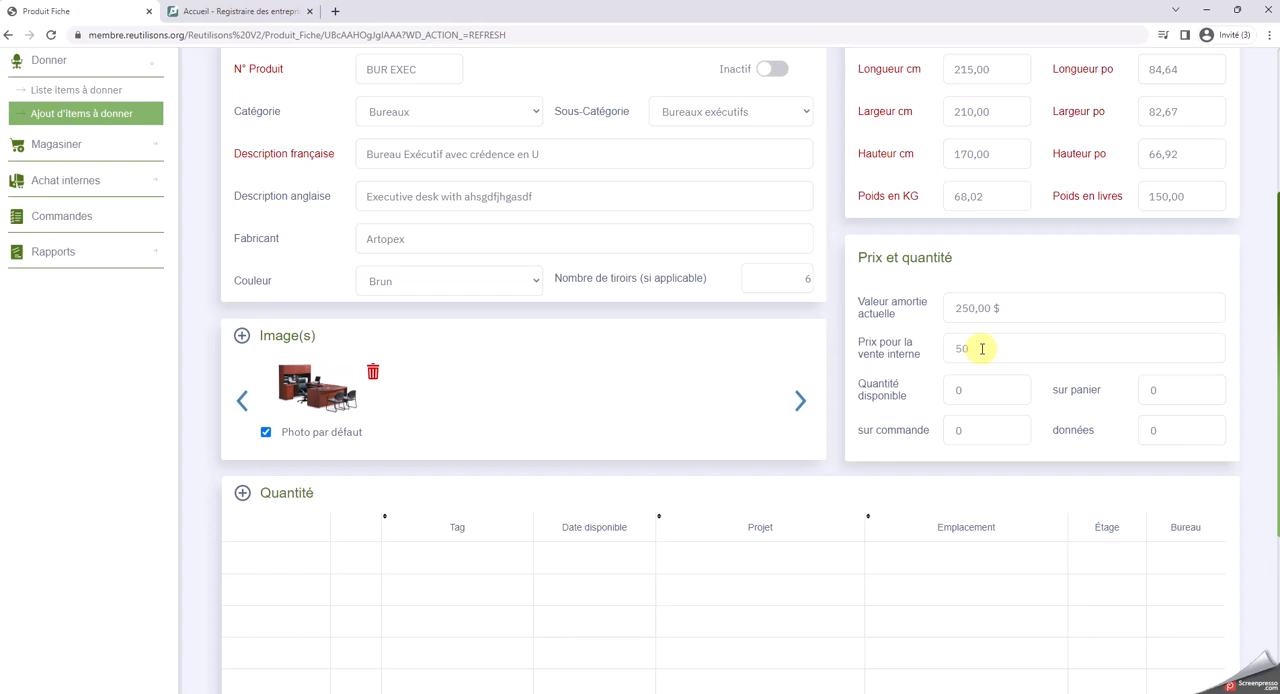
click(992, 392)
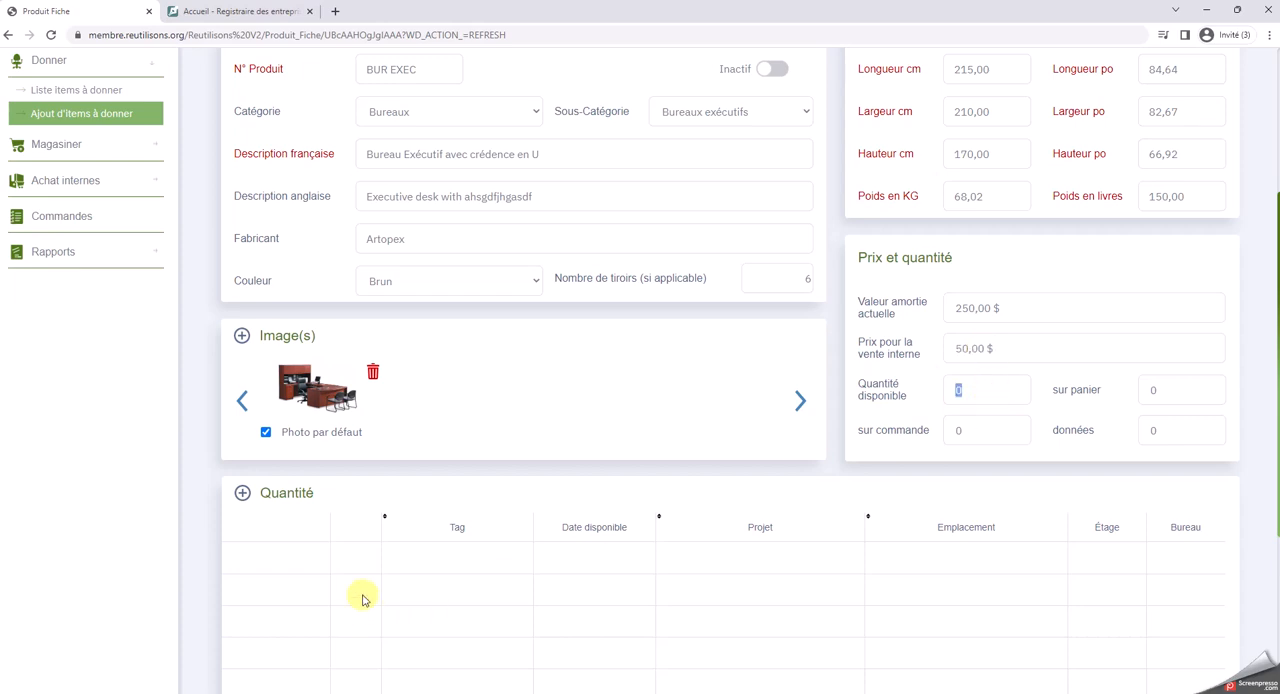
scroll(1171, 449, down, 2)
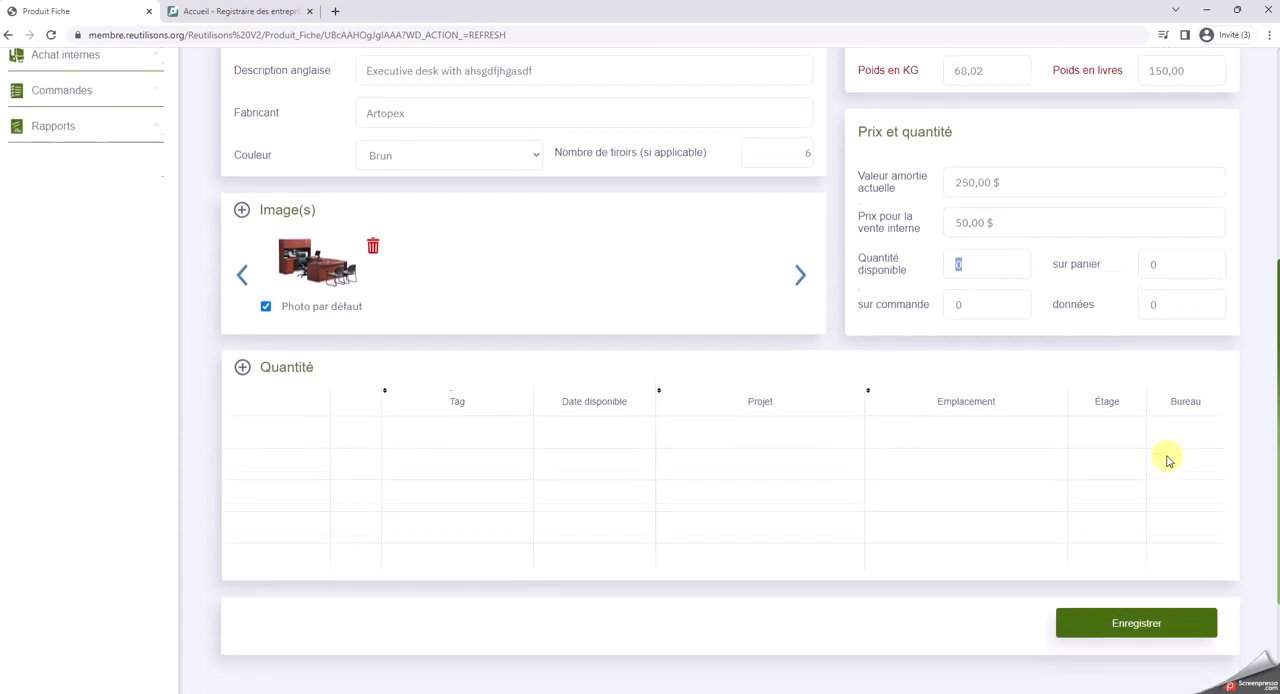
Add a quantity entry for the desk with tag 001, floor ss1 and office 1
click(243, 360)
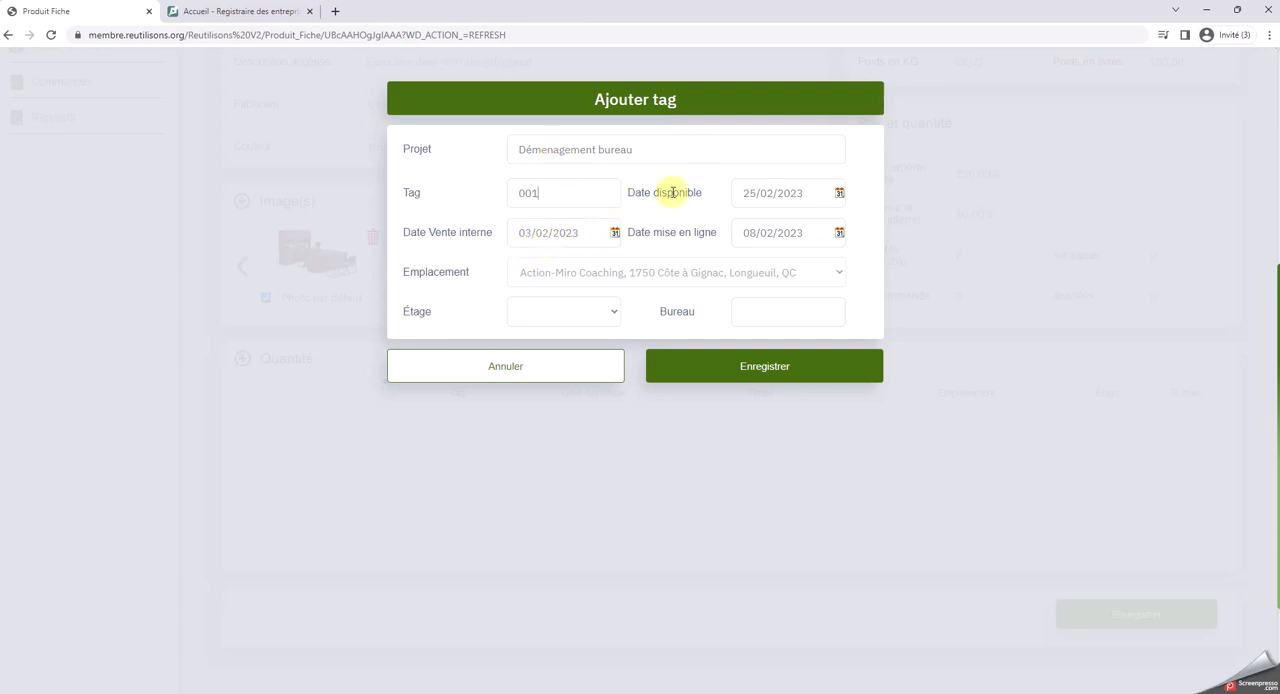
click(535, 209)
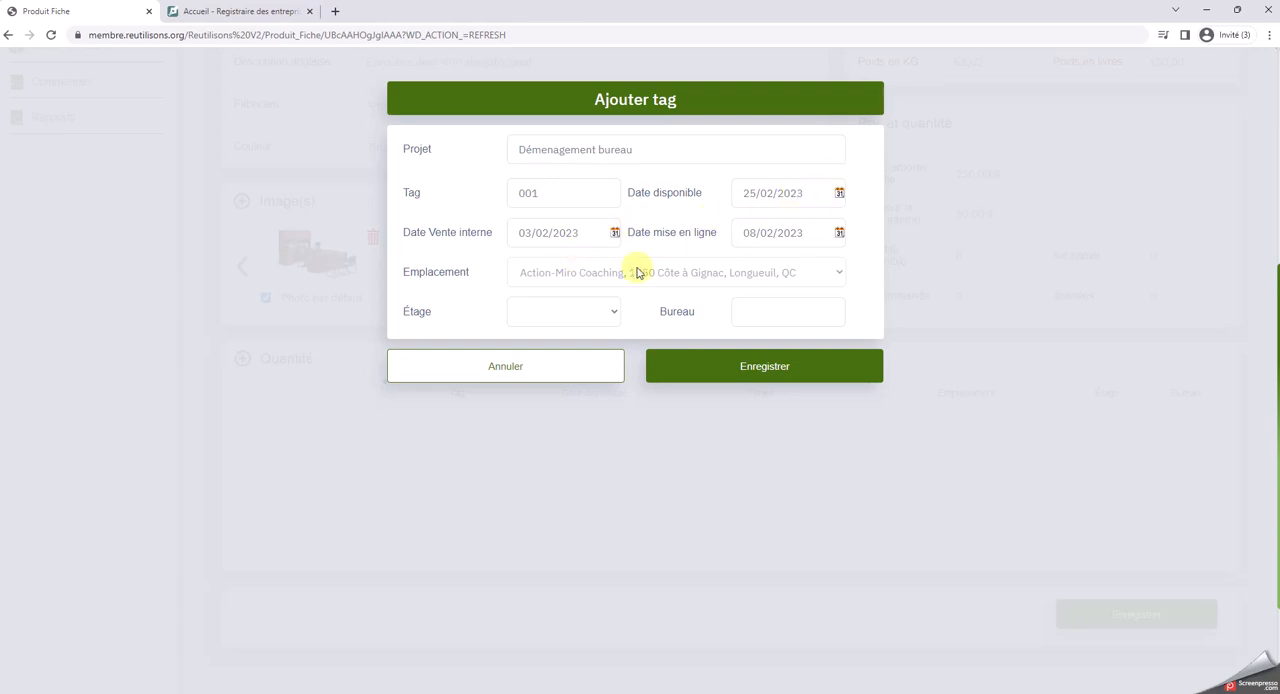
click(608, 315)
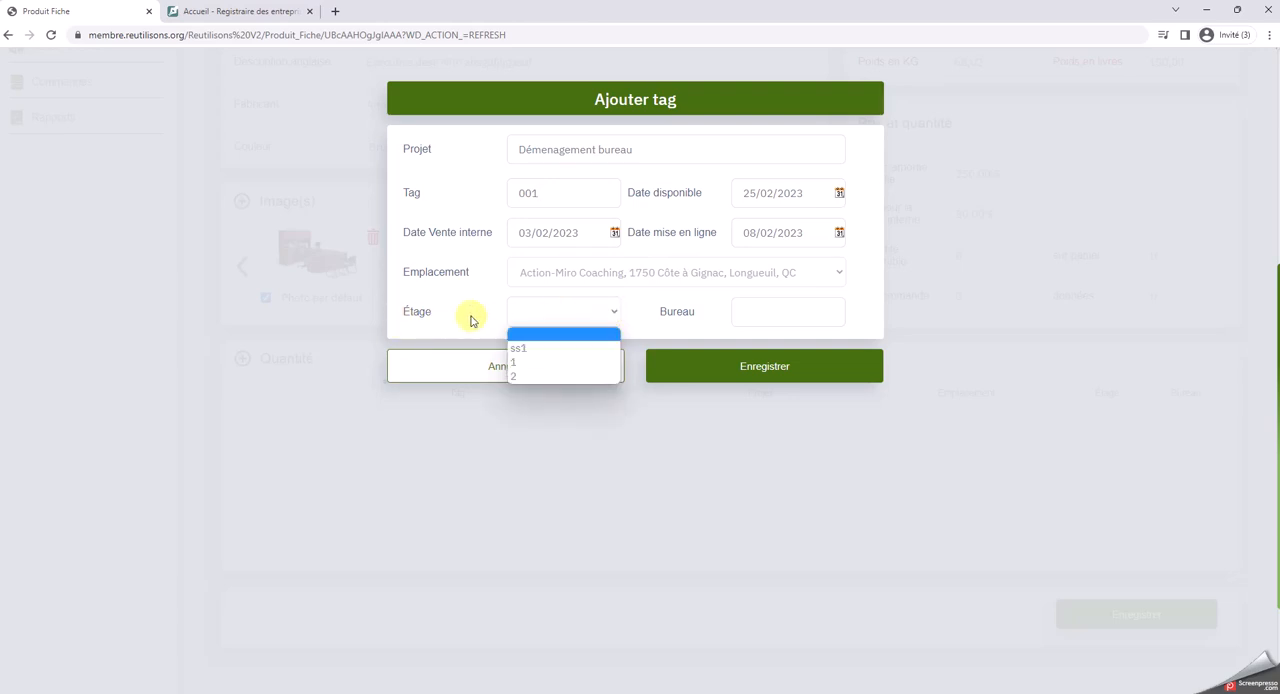
click(533, 347)
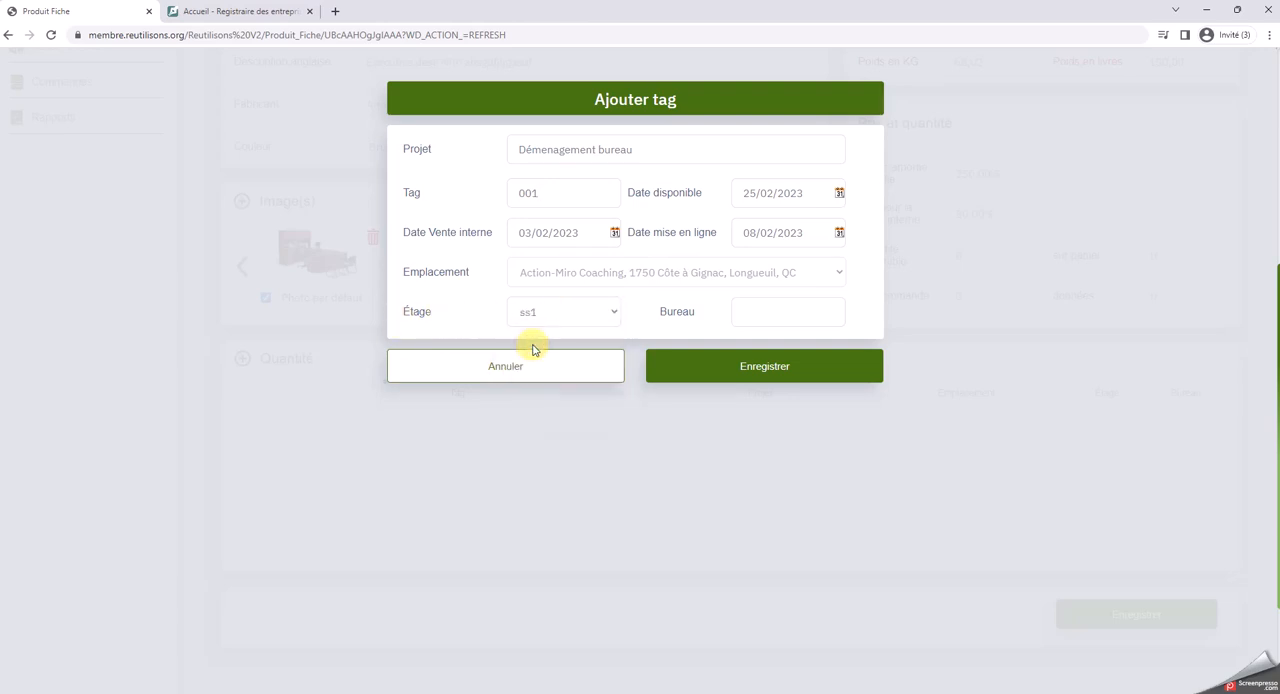
click(793, 320)
click(779, 371)
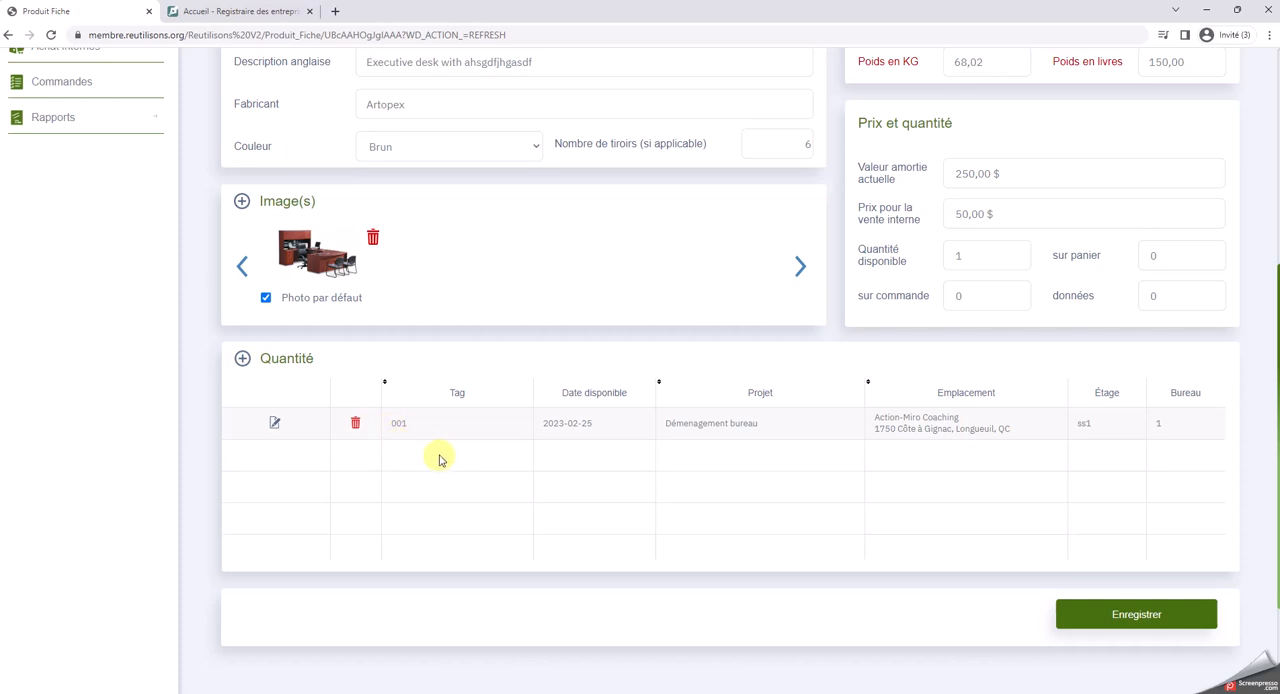
Save the executive desk's product record and return to the project
scroll(520, 330, up, 3)
scroll(479, 345, down, 3)
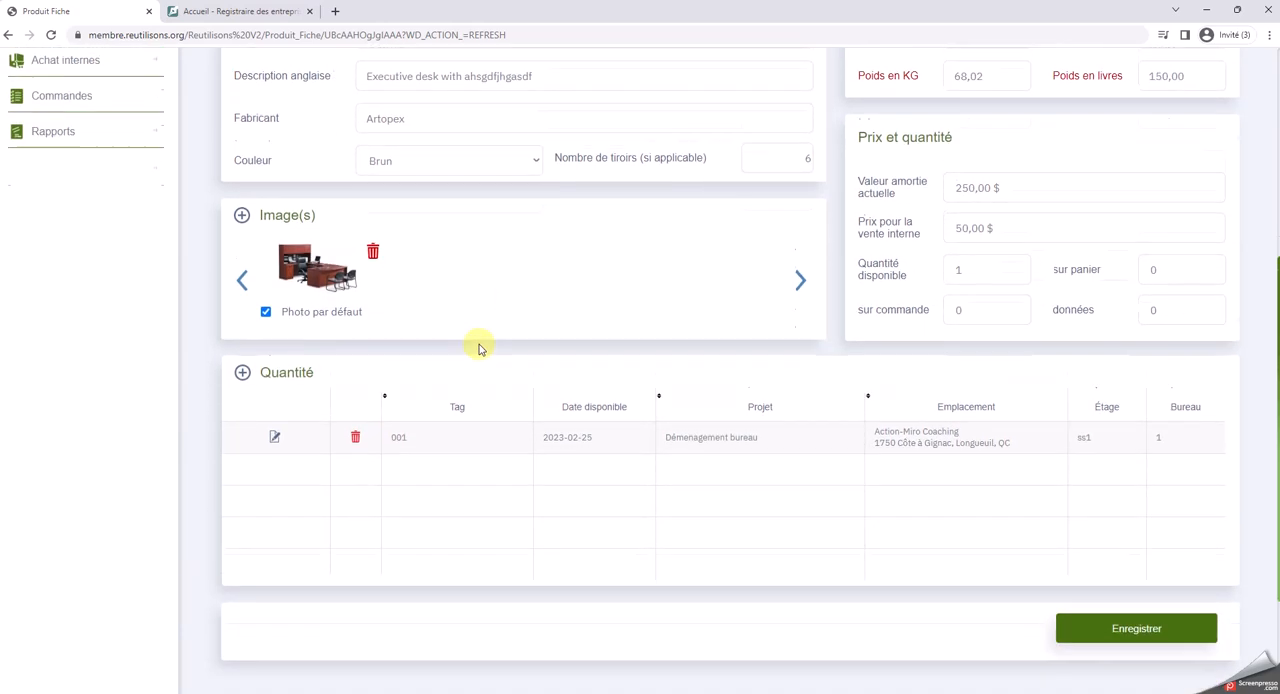
scroll(479, 345, down, 1)
click(1117, 551)
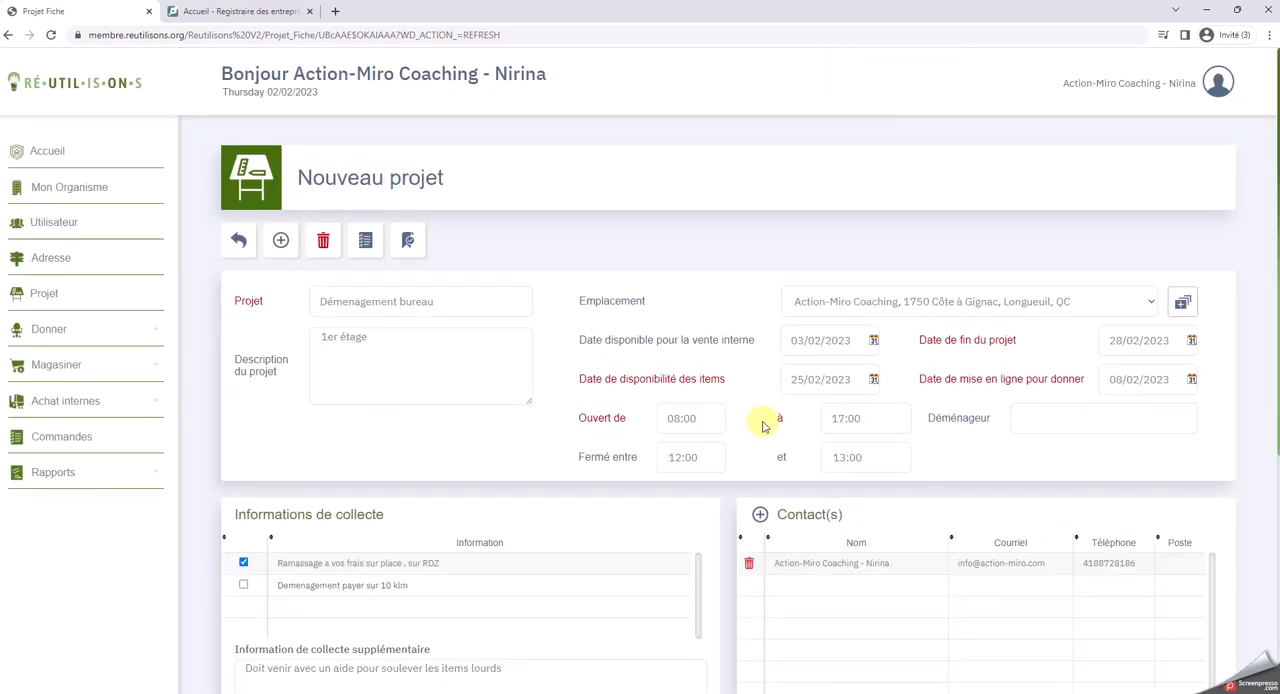
Start another item in the project and set its product number to CHAISE
scroll(660, 360, down, 2)
scroll(451, 306, down, 3)
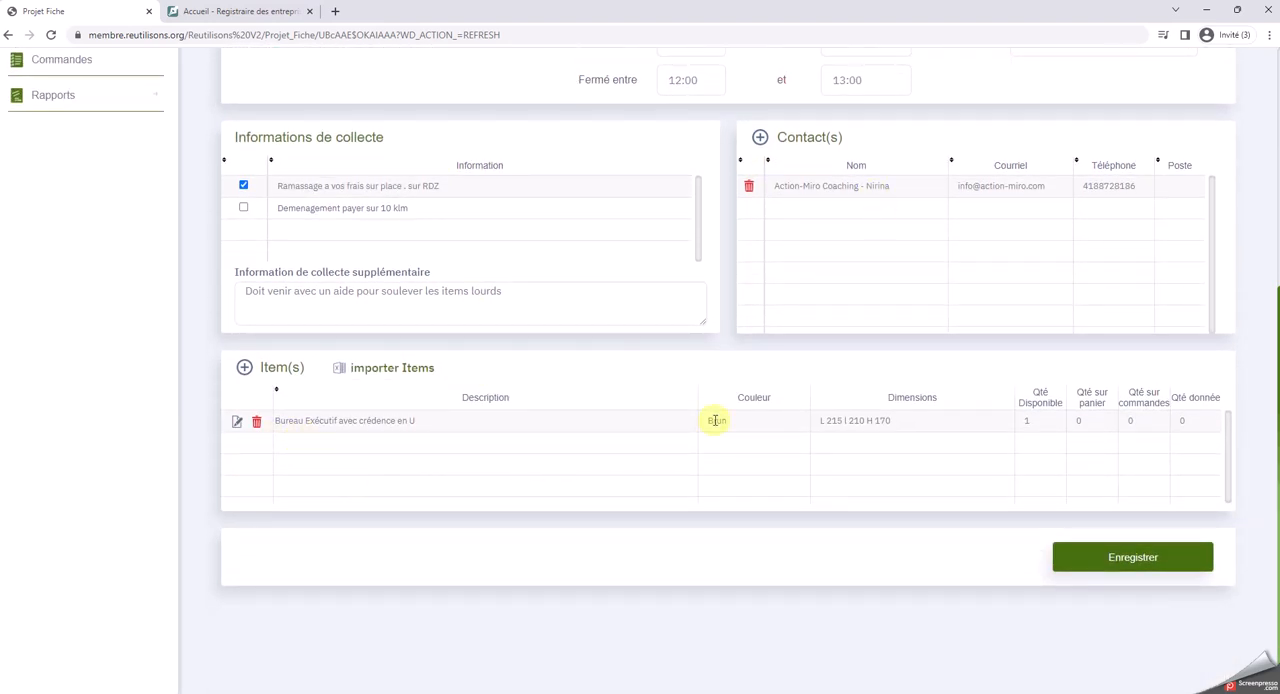
click(244, 368)
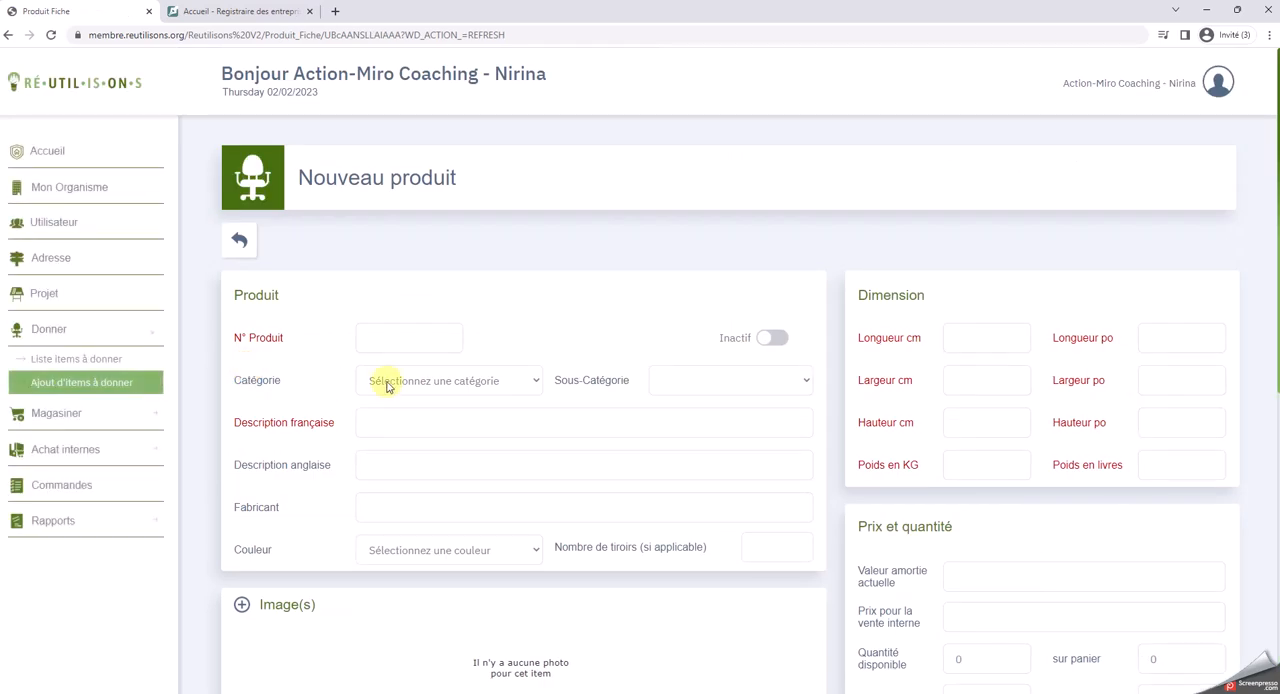
click(384, 341)
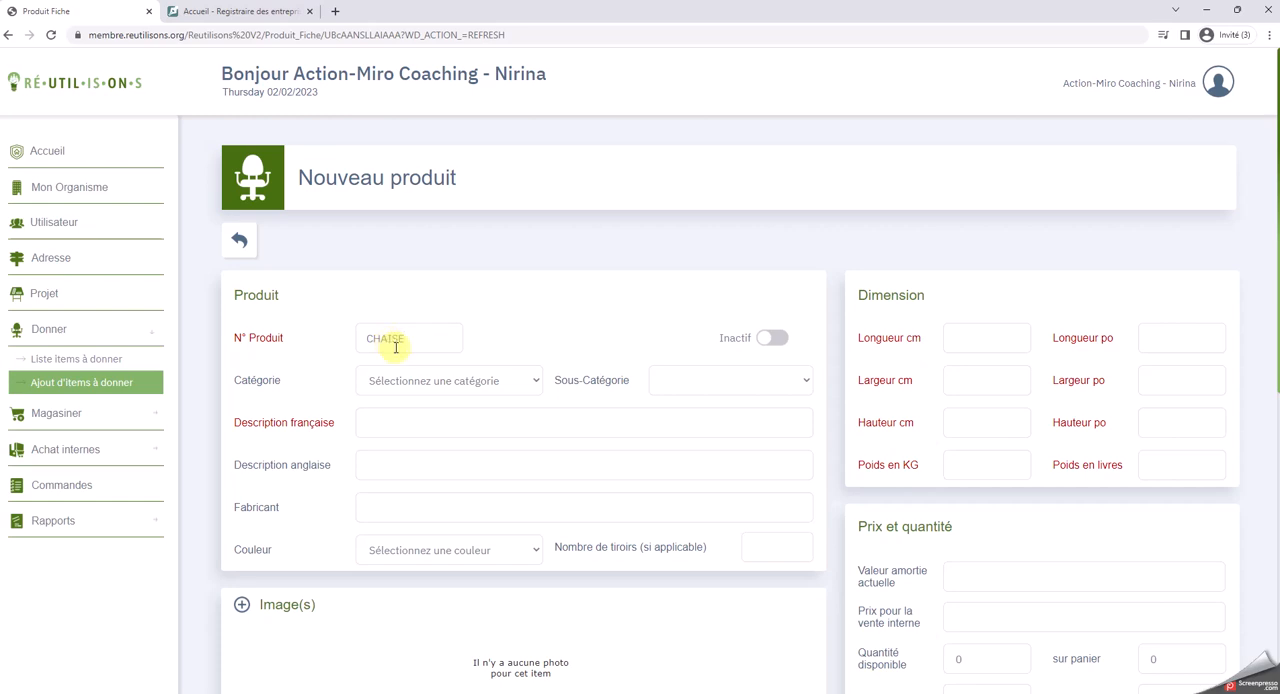
text(CHAISE)
Set the new product's category to Chaise and its sub-category to Visiteur
click(528, 381)
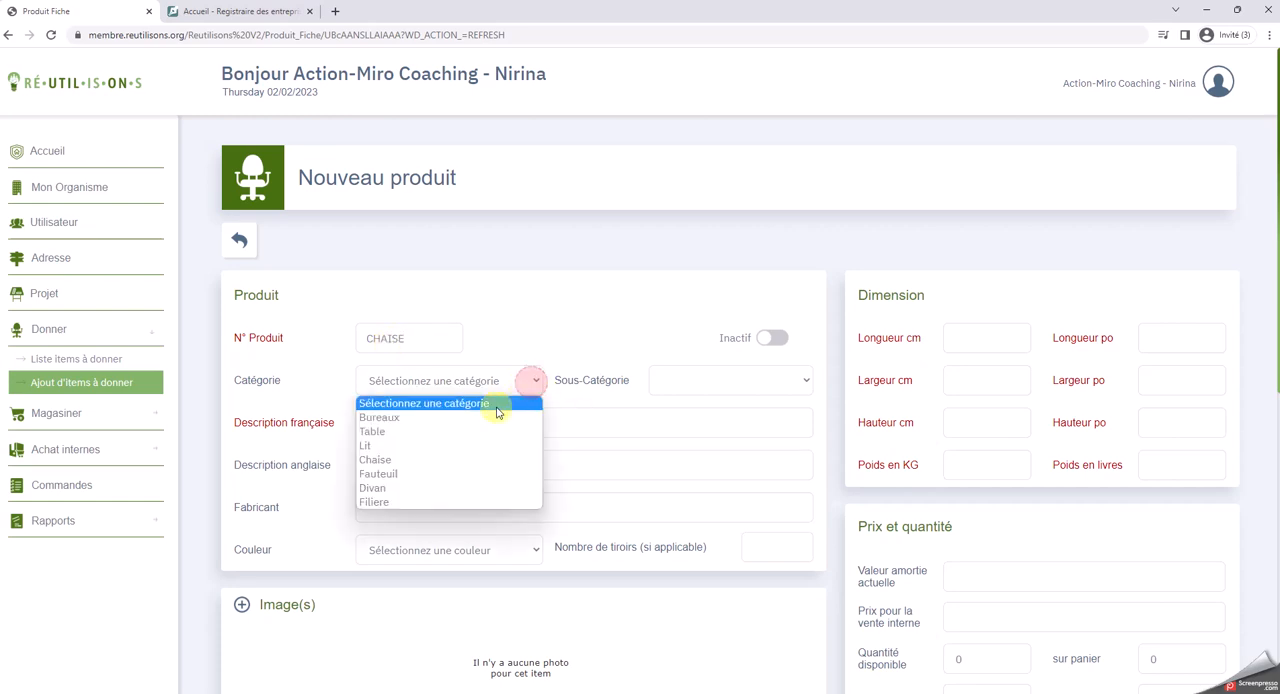
click(395, 460)
click(750, 381)
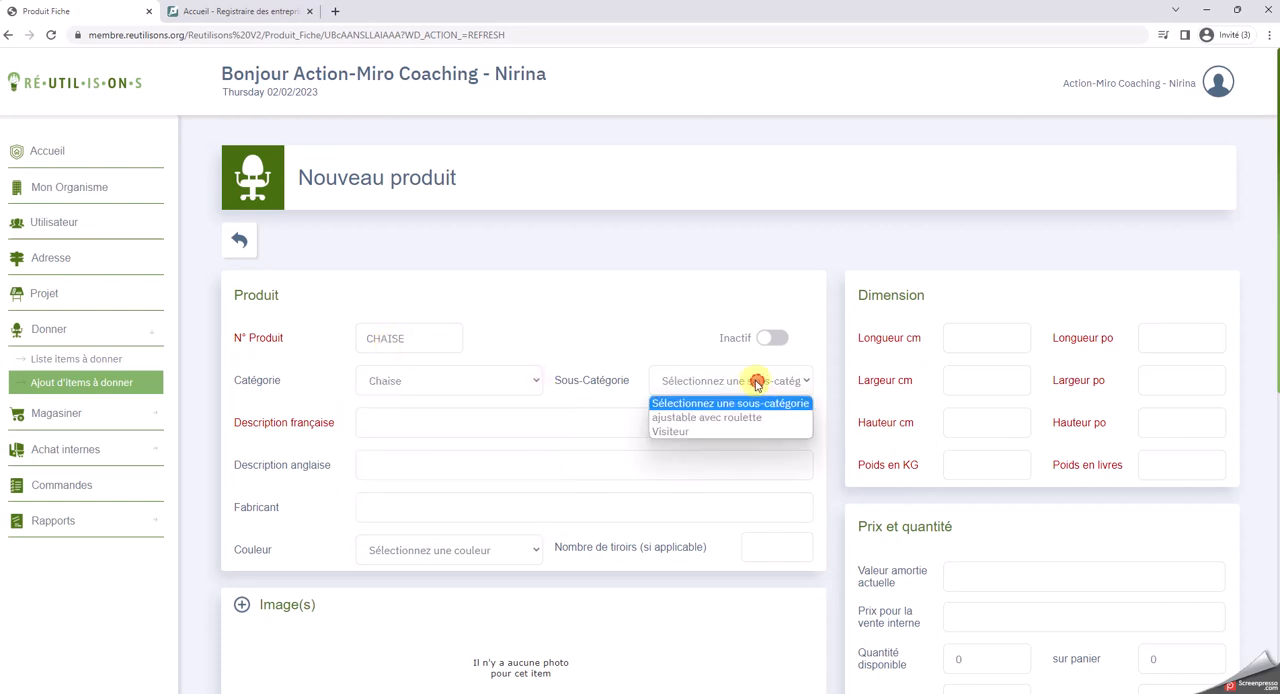
click(668, 431)
Fill in the French description Chaise visiteur, English description Visitor's chair, manufacturer Artopex and colour Noir
click(386, 421)
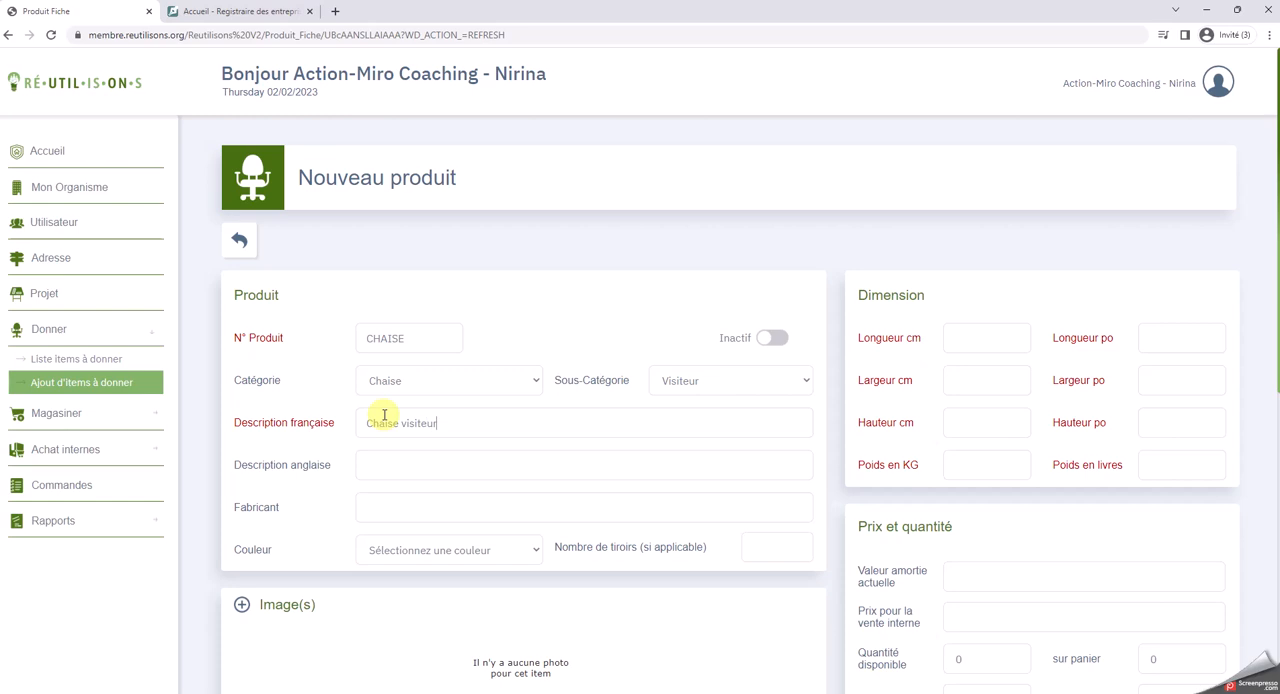
click(398, 464)
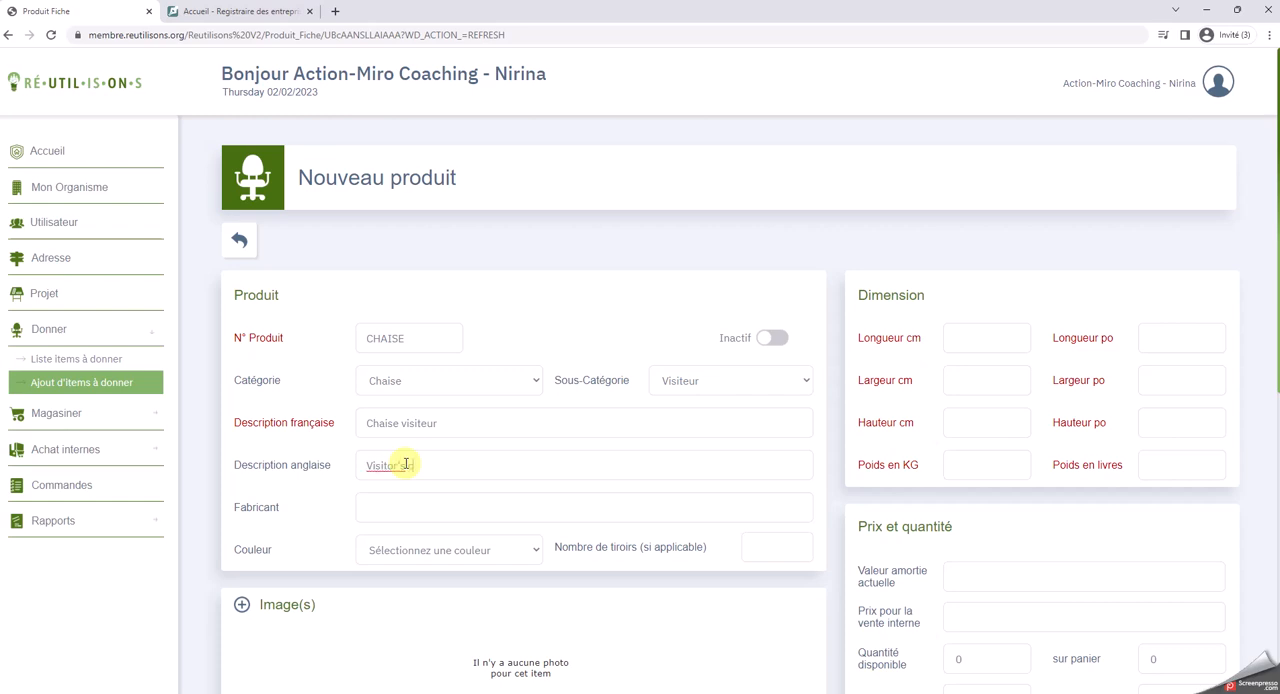
click(394, 507)
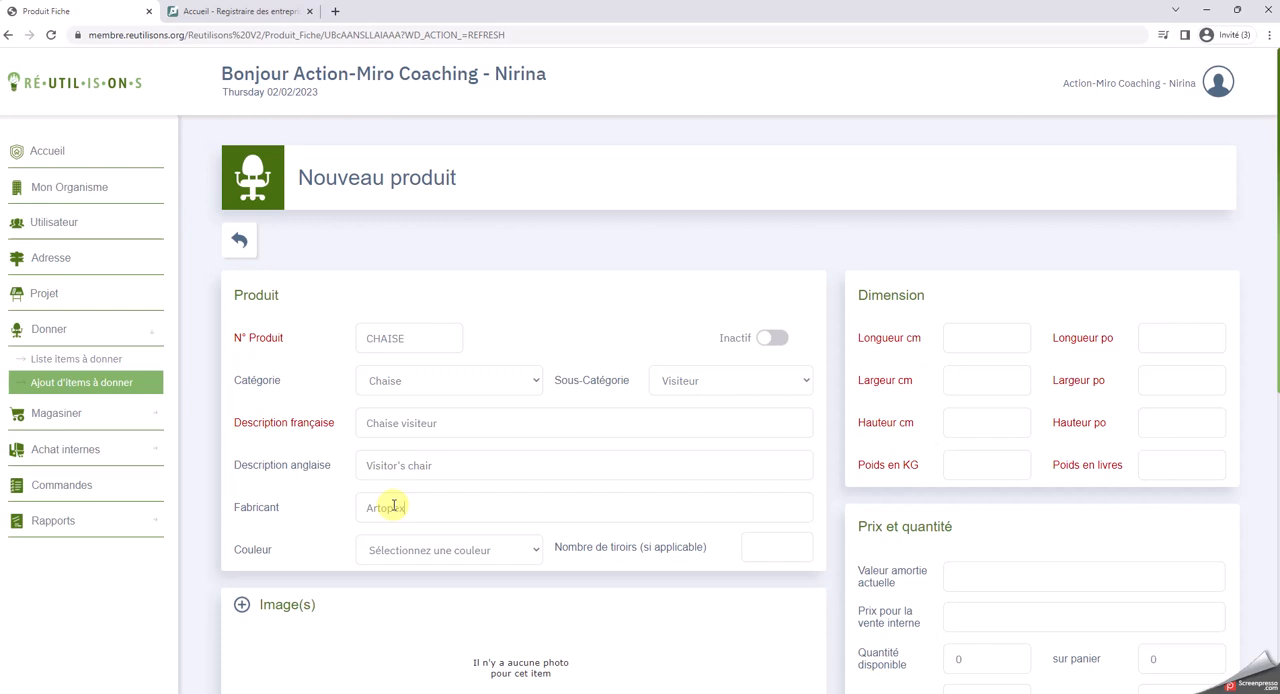
click(516, 551)
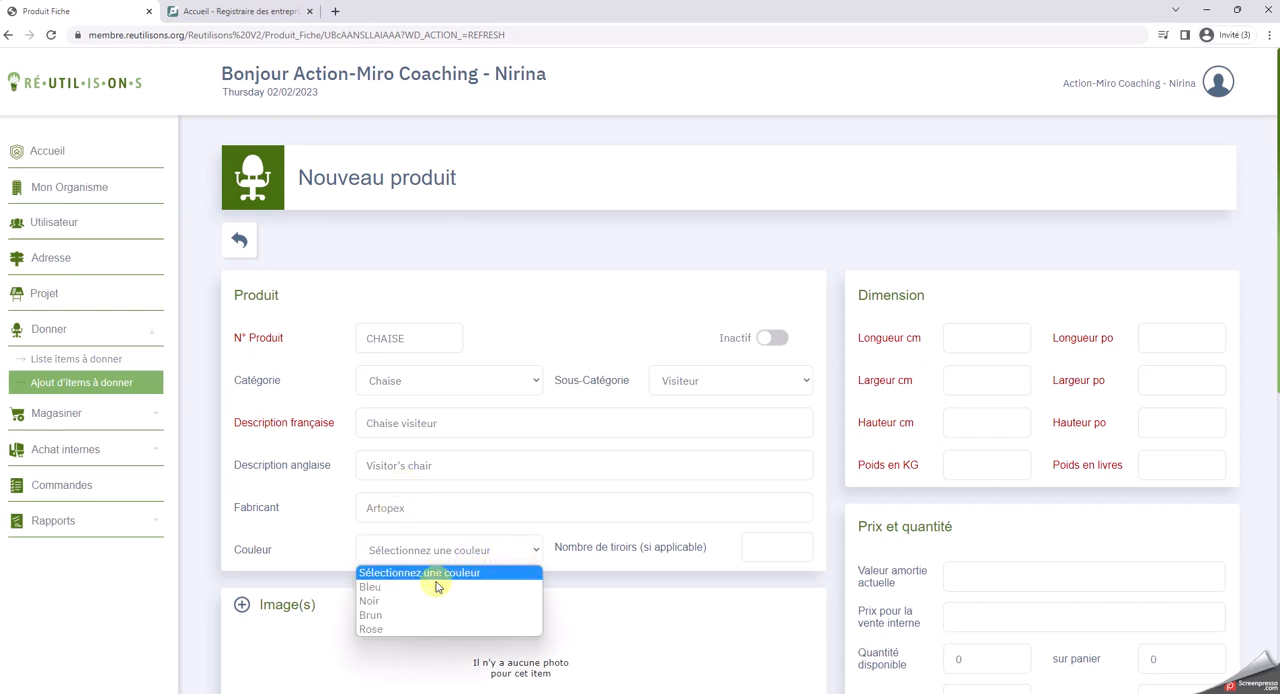
click(389, 604)
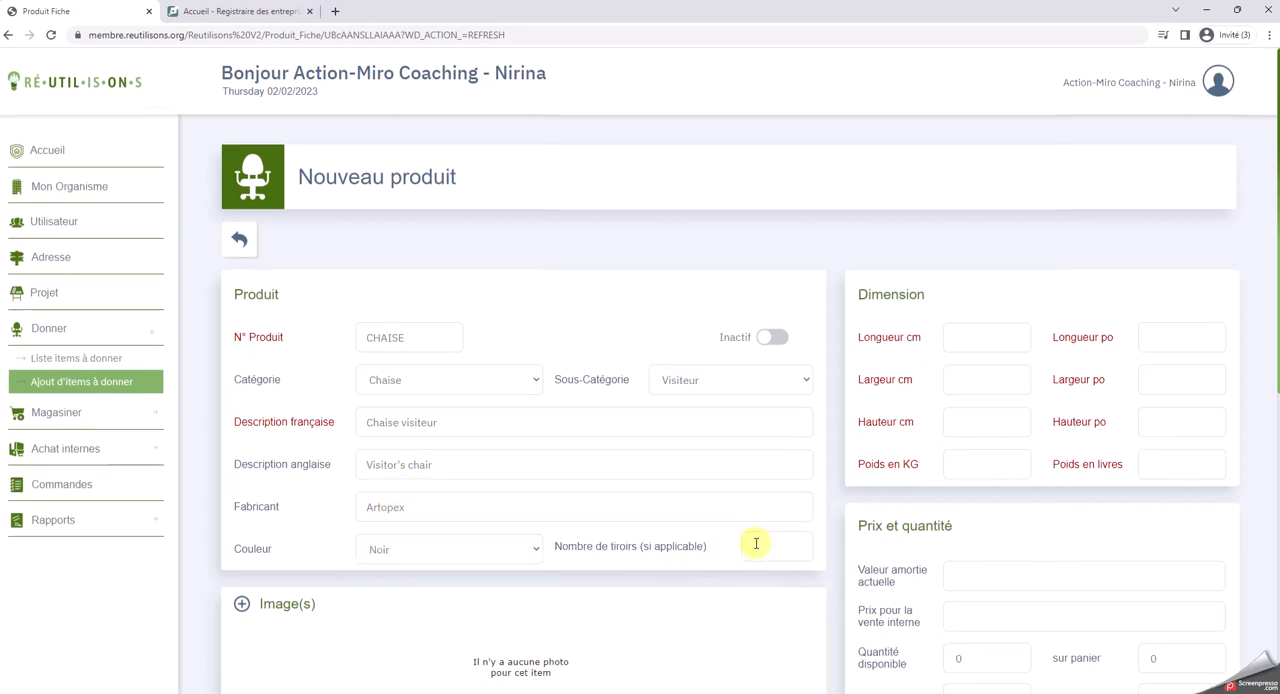
Set the chair's dimensions to 20 cm long, 20 cm wide and 110 cm high
scroll(756, 543, down, 1)
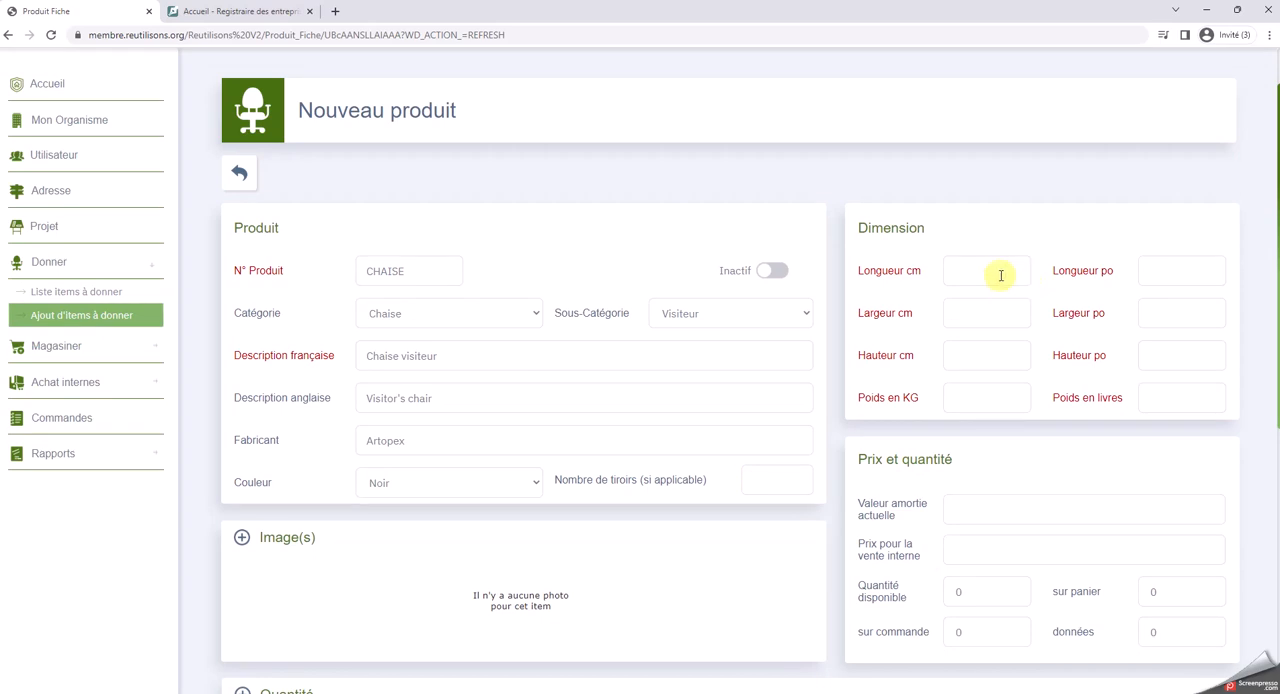
click(1001, 273)
text(20)
click(1004, 310)
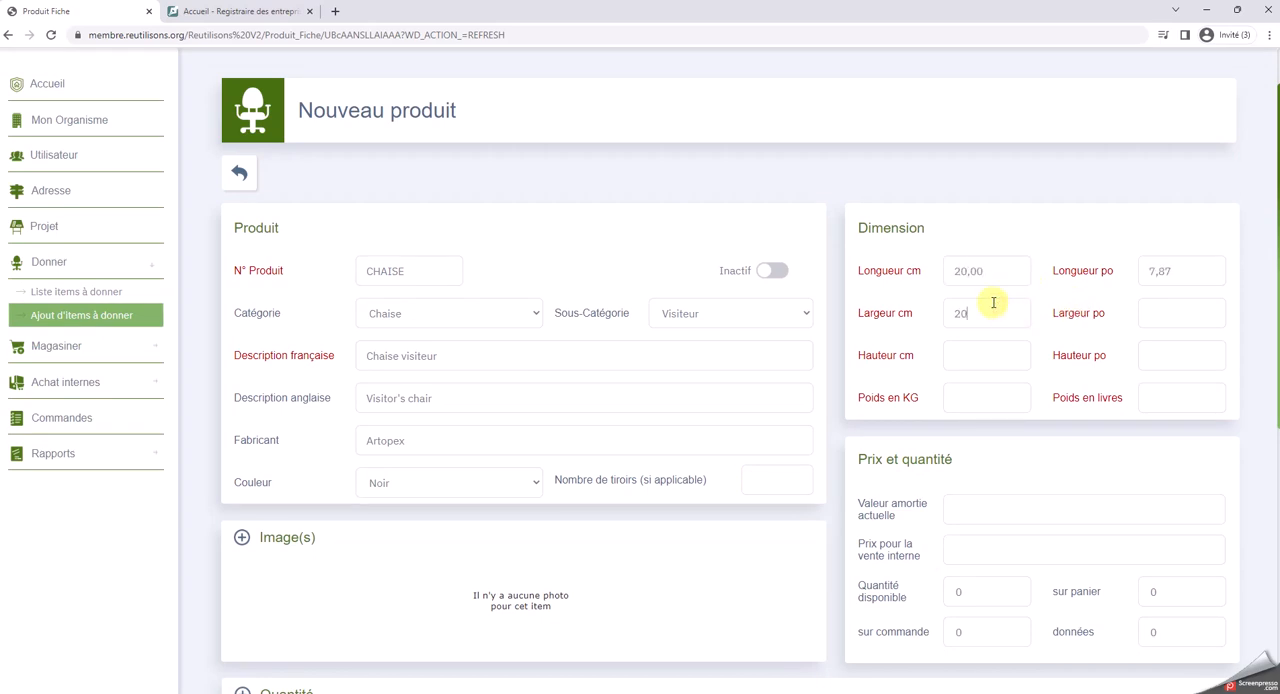
text(20)
click(982, 356)
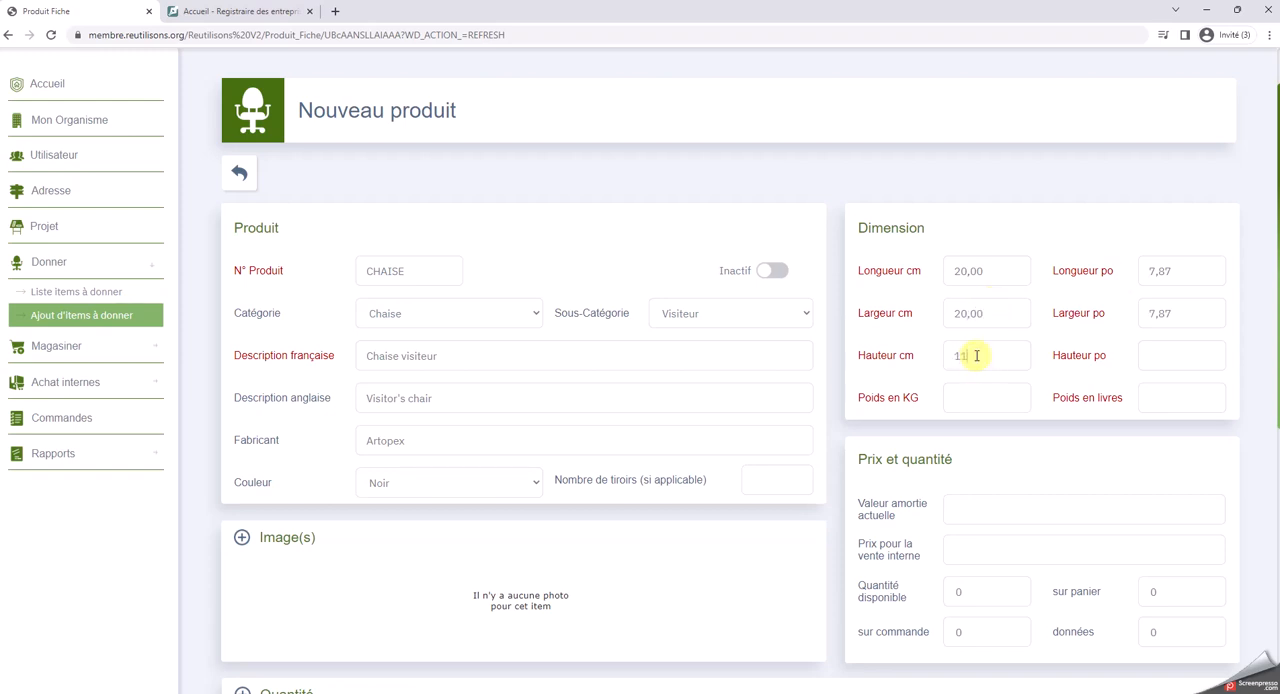
text(110)
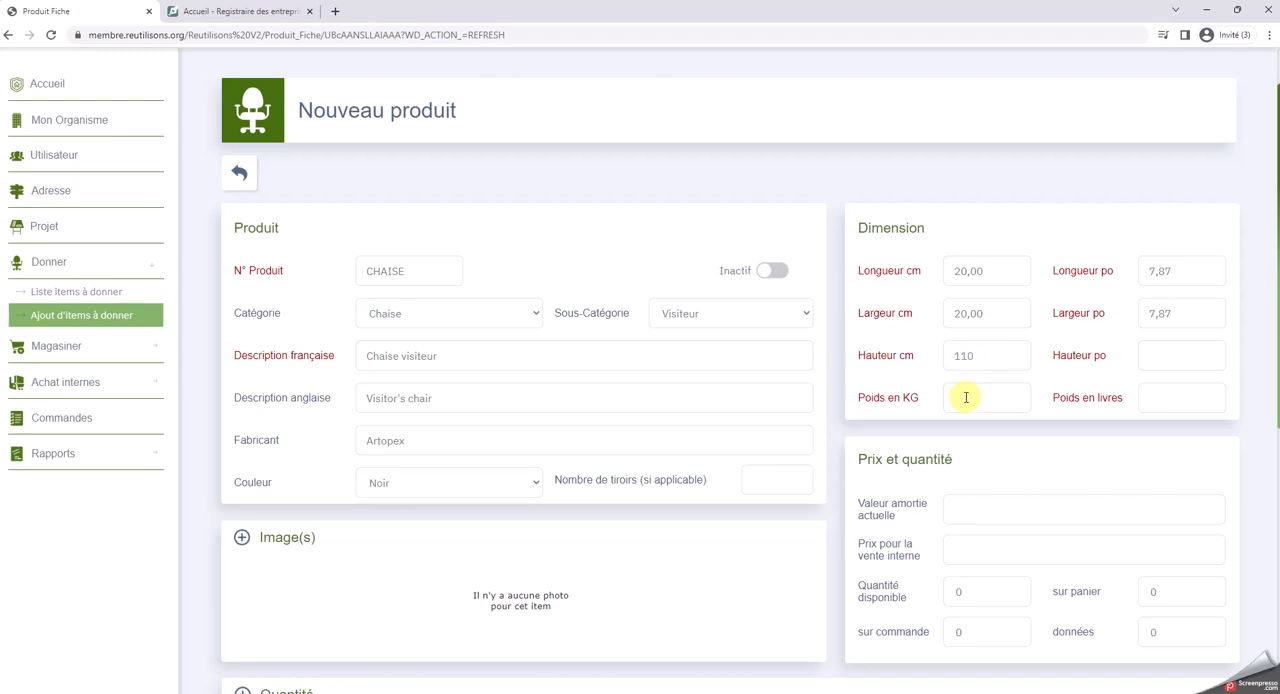
Set the chair's weight to 10 pounds
click(963, 391)
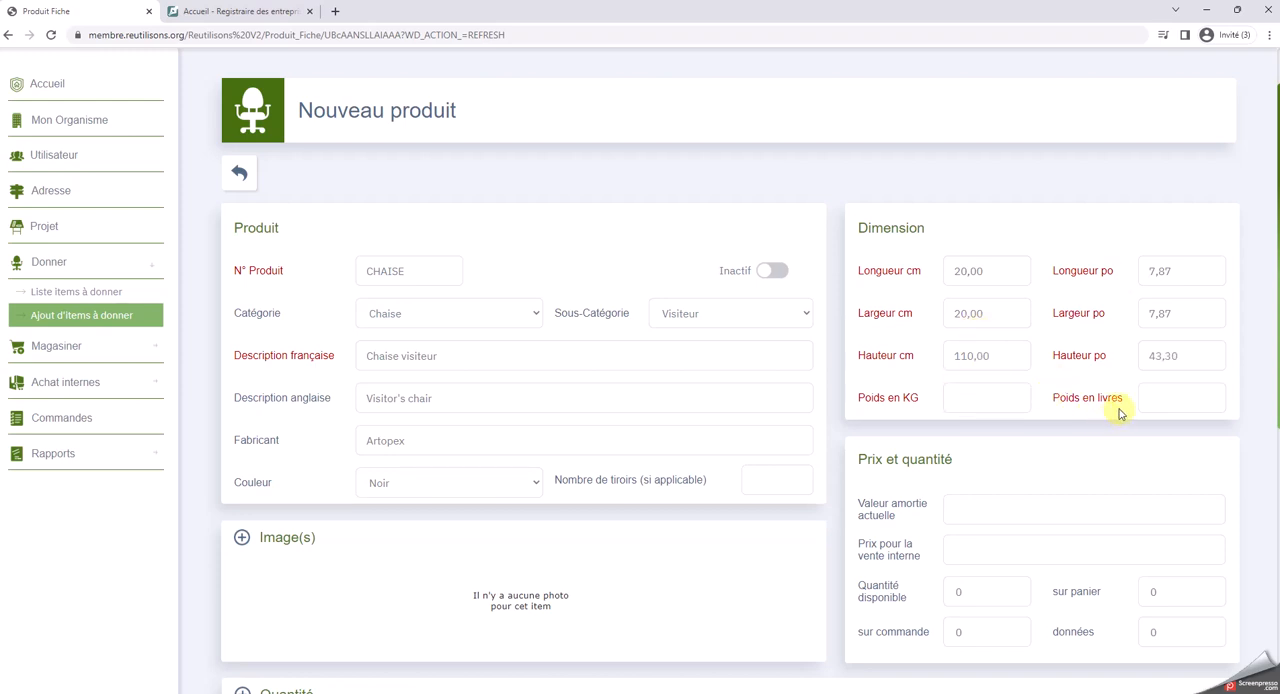
click(1150, 397)
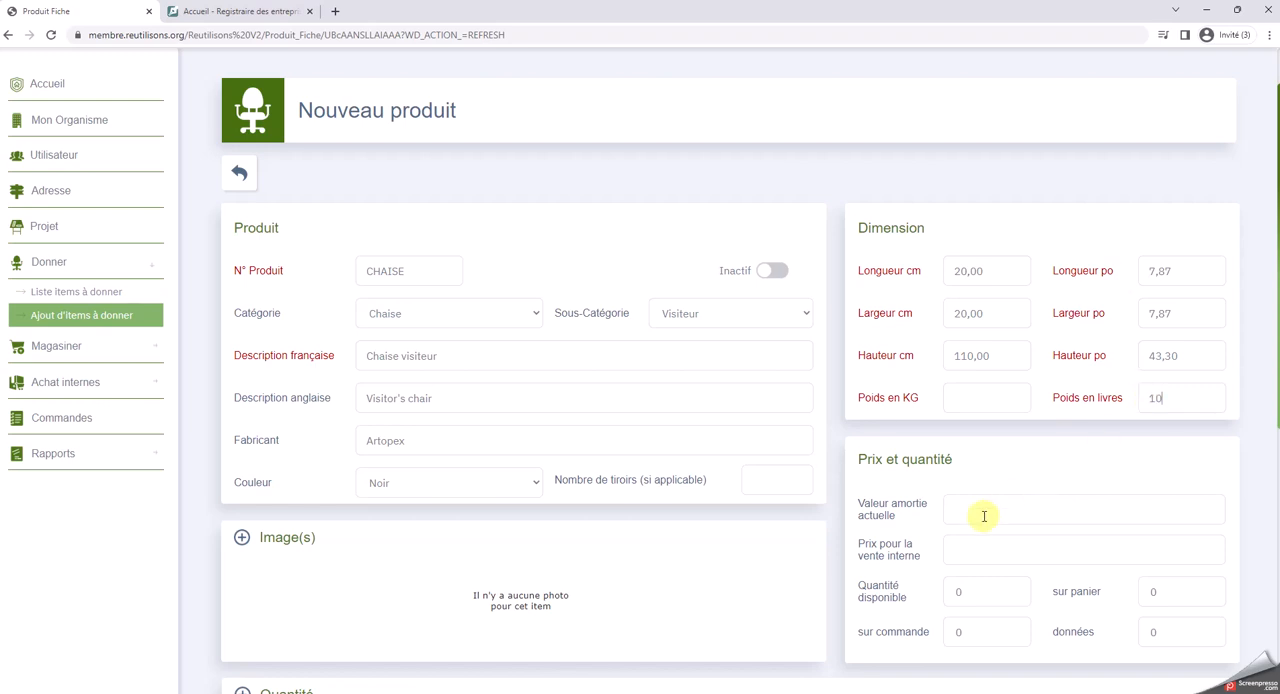
click(618, 582)
Upload the Chaise visiteur.png photo from the Bureau folder as the chair's image
scroll(520, 620, down, 1)
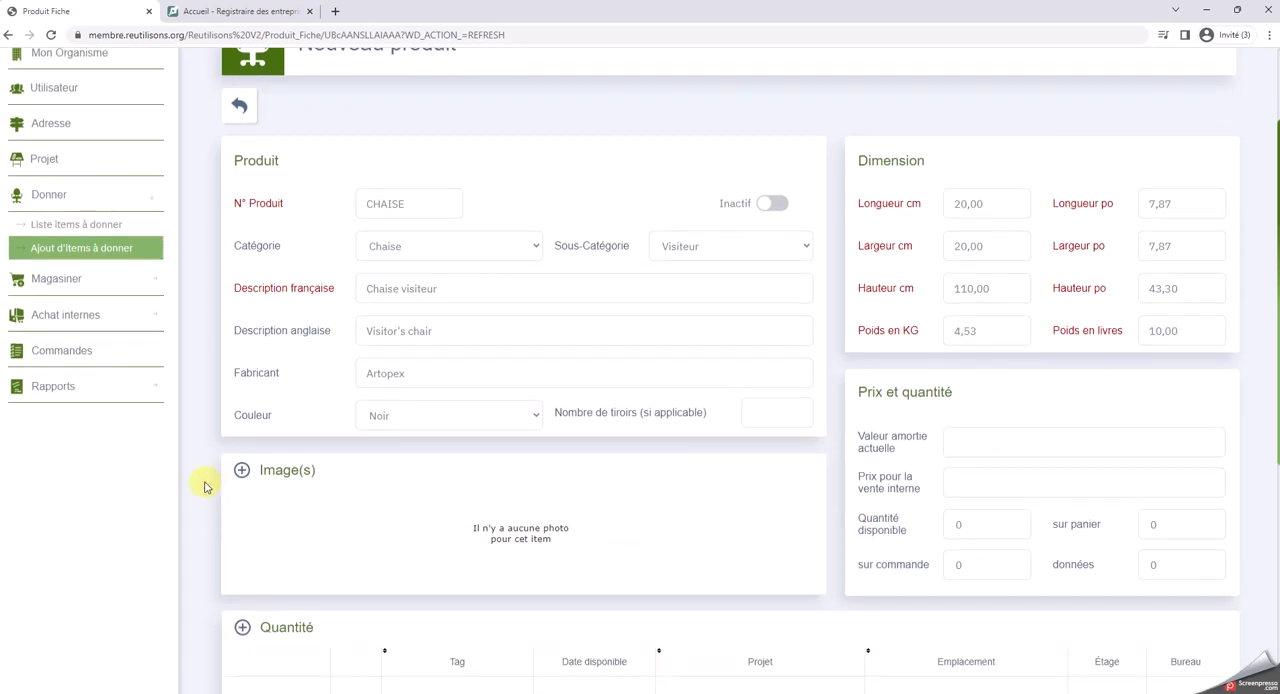
click(241, 472)
click(535, 195)
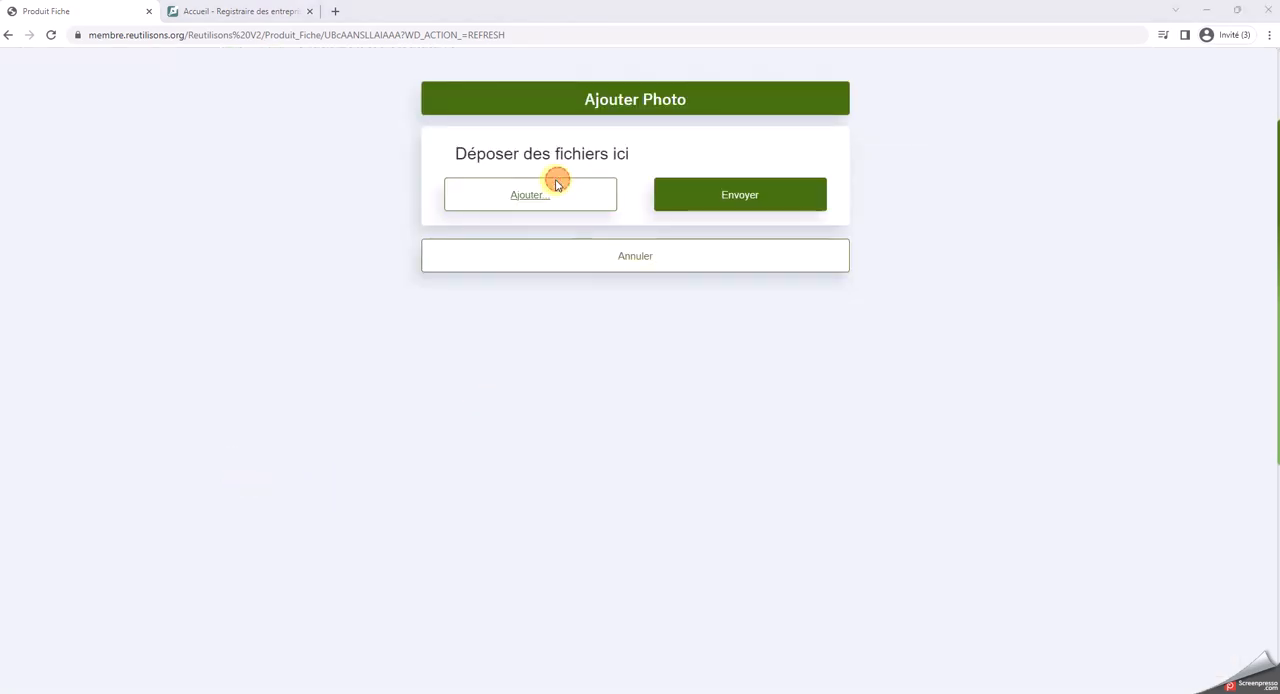
click(591, 120)
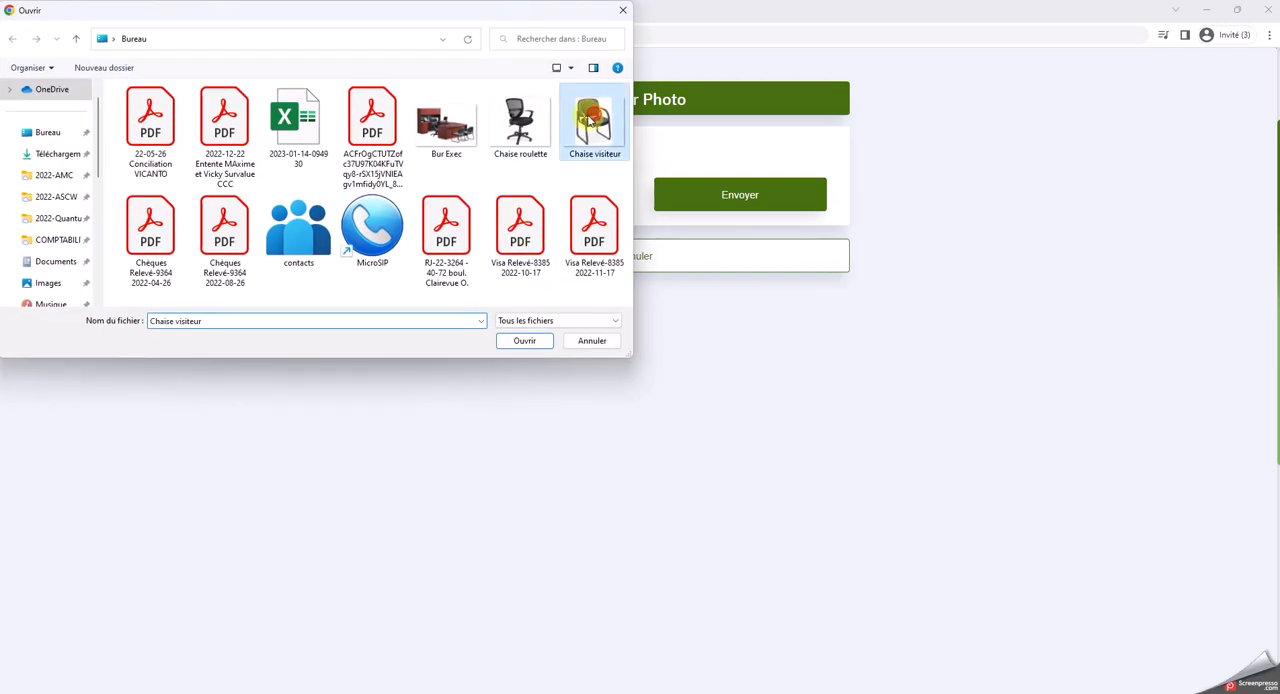
click(514, 342)
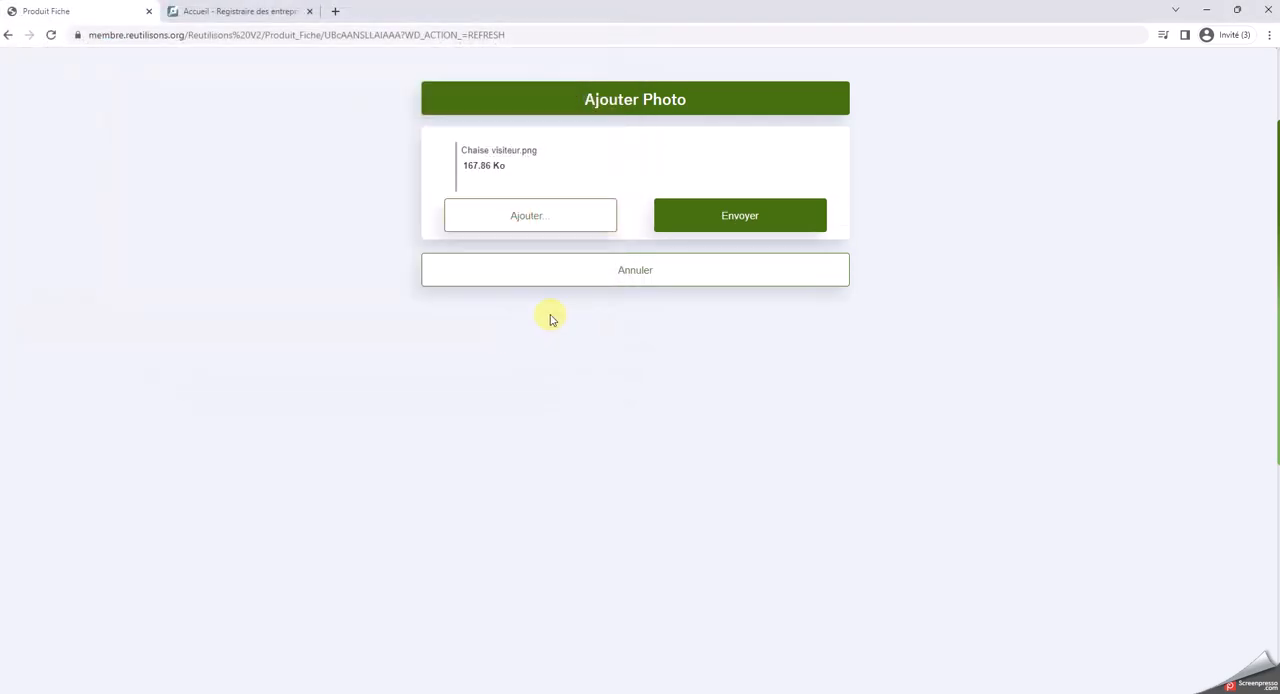
click(723, 217)
Add a quantity entry for the visitor chair with tag 001, floor ss1 and office 1
scroll(395, 507, down, 2)
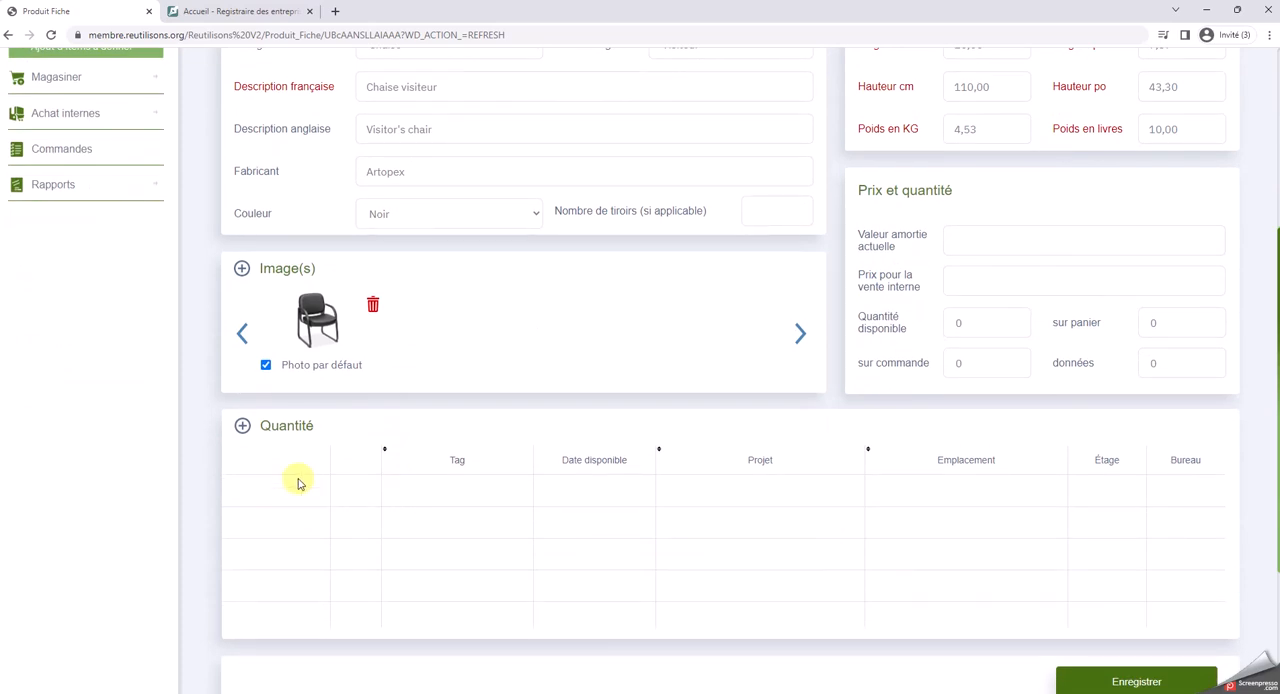
click(244, 427)
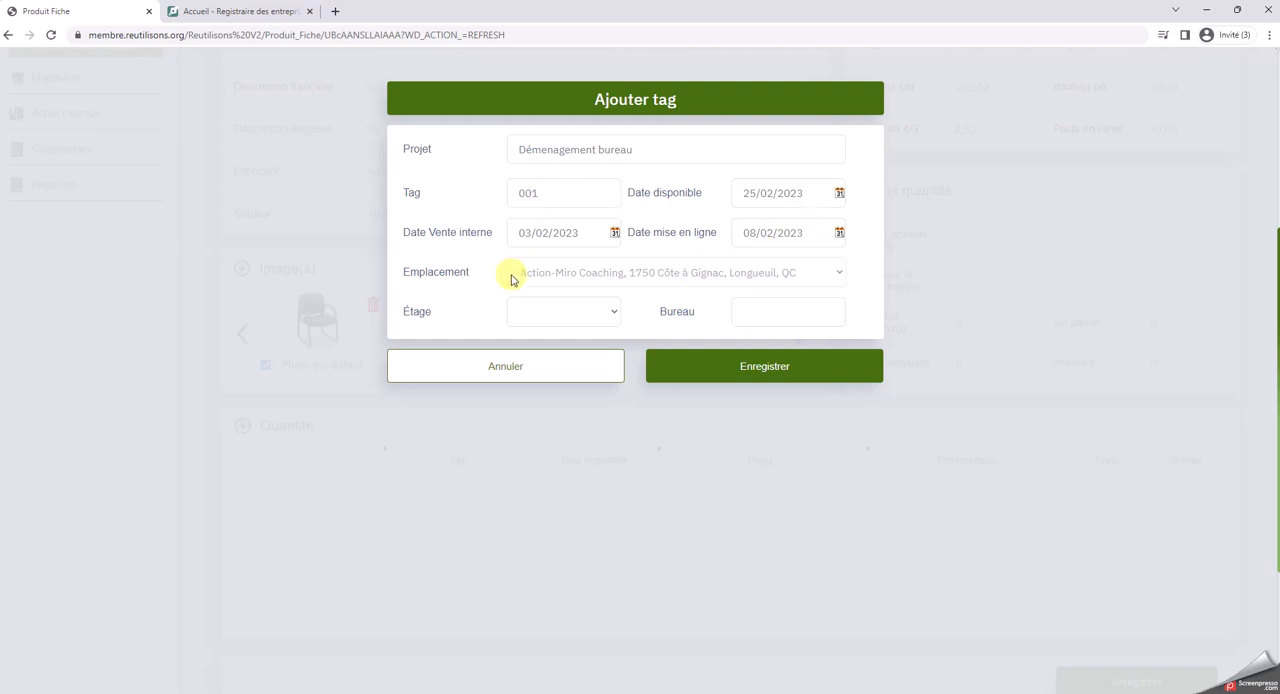
click(611, 310)
click(519, 348)
click(765, 314)
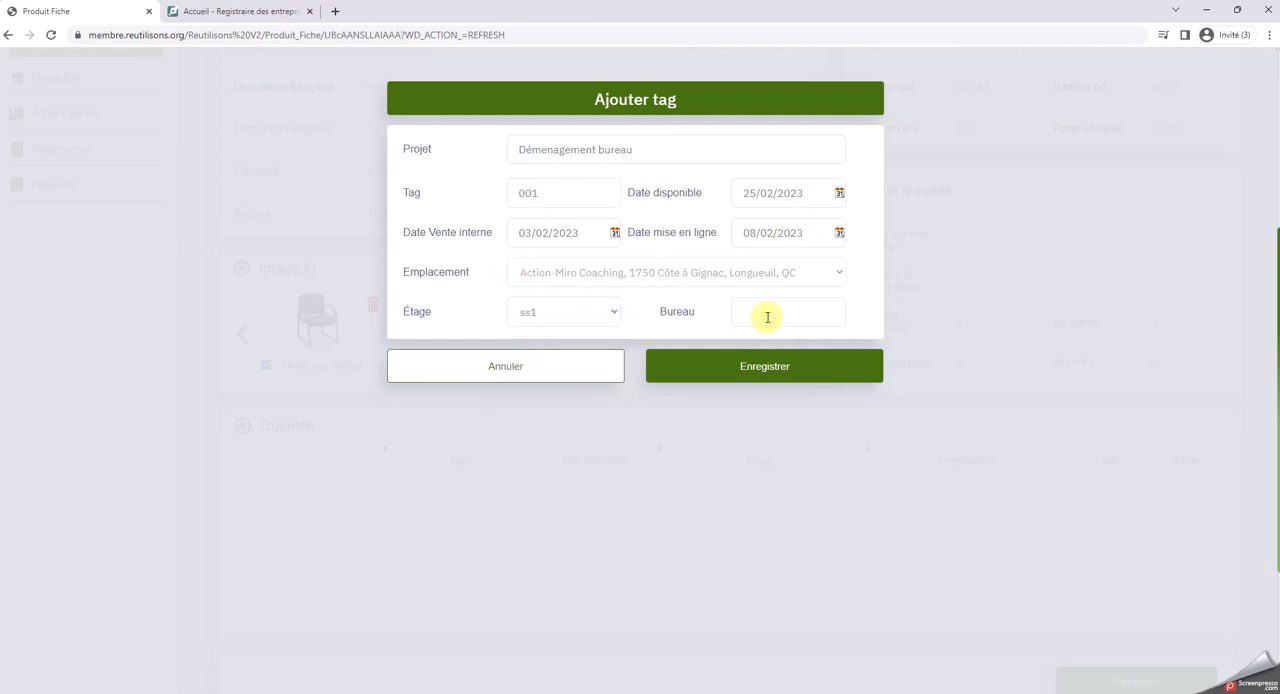
text(1)
click(739, 371)
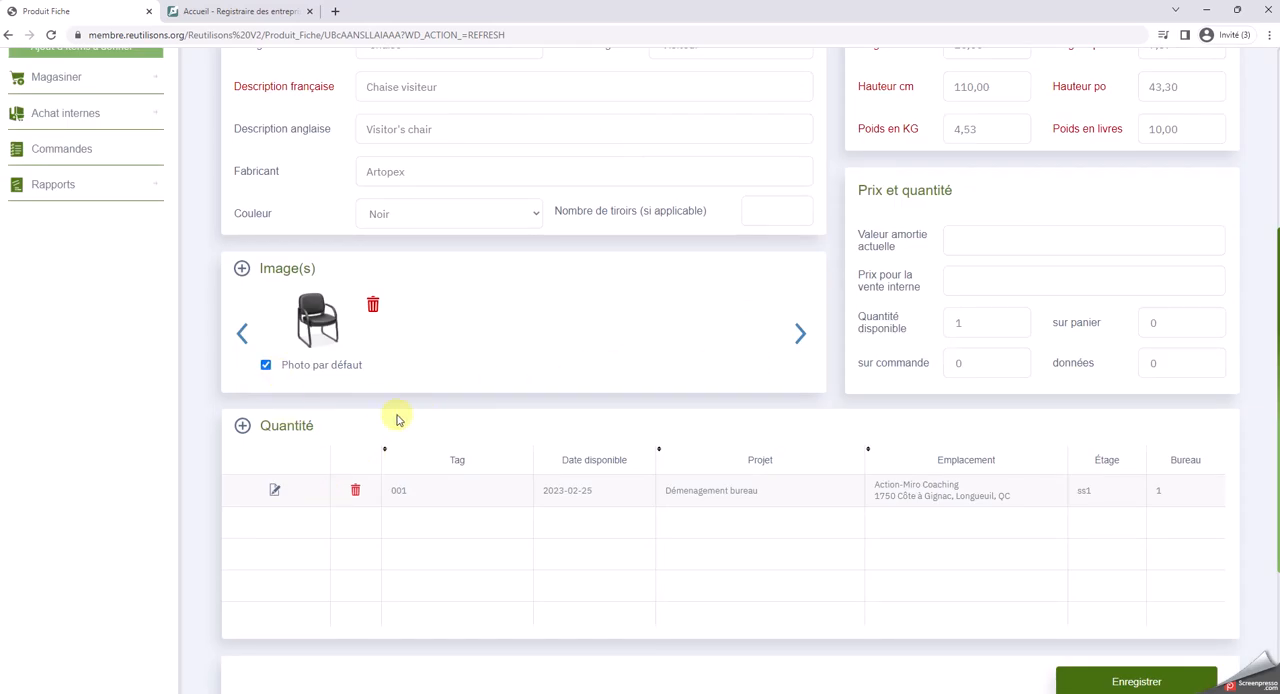
Add a second quantity entry for the visitor chair with tag 002, floor ss1 and office 1
click(242, 426)
click(599, 191)
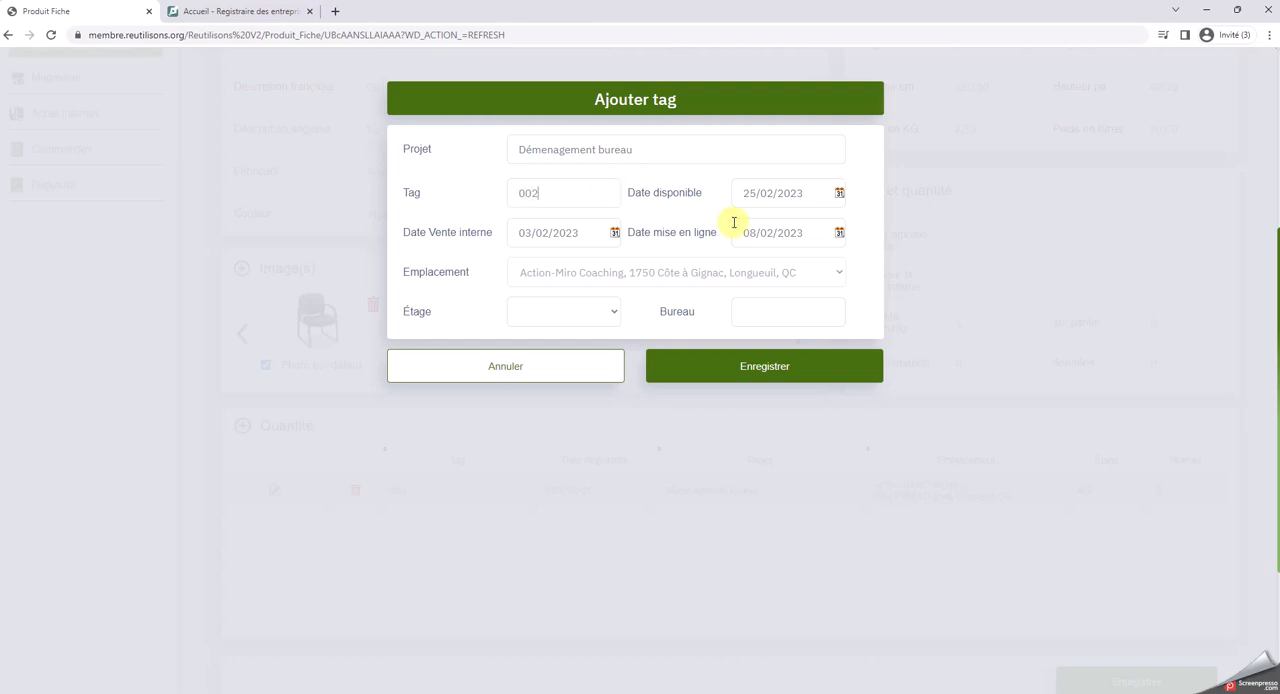
click(612, 312)
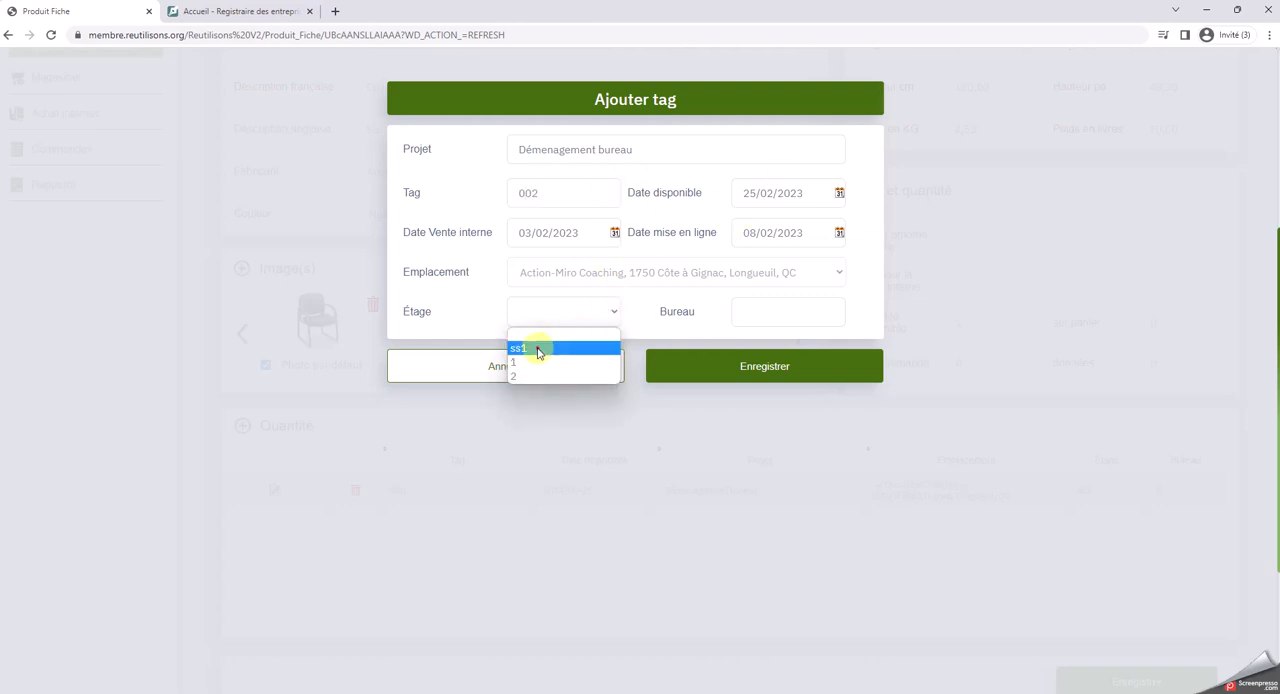
click(538, 348)
click(767, 311)
text(1)
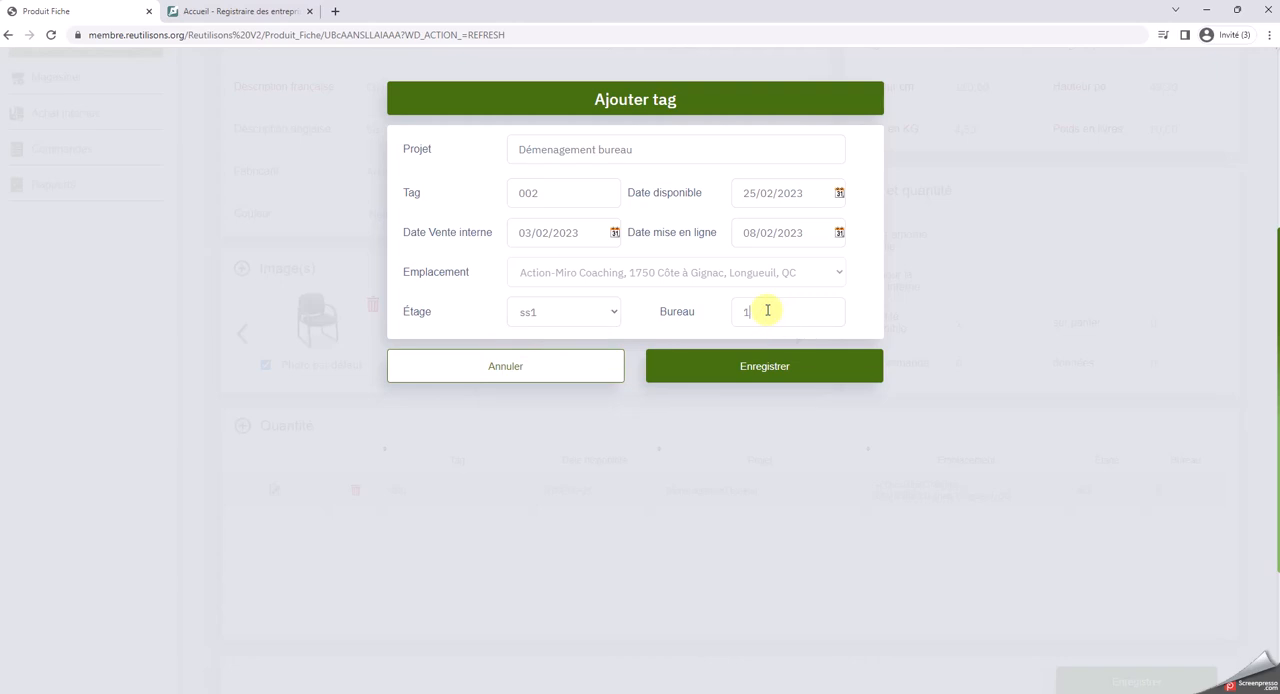
click(749, 366)
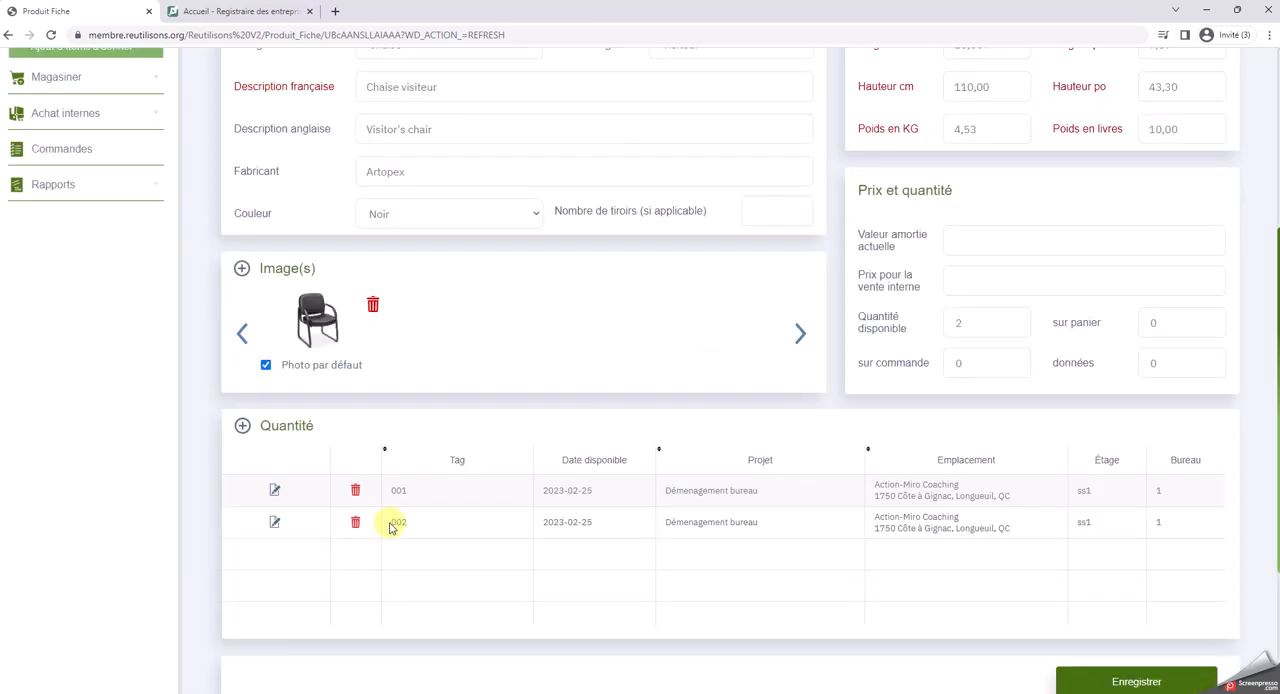
Add a third quantity entry for the visitor chair with tag 0003, floor 1 and office Reception
click(243, 427)
click(575, 193)
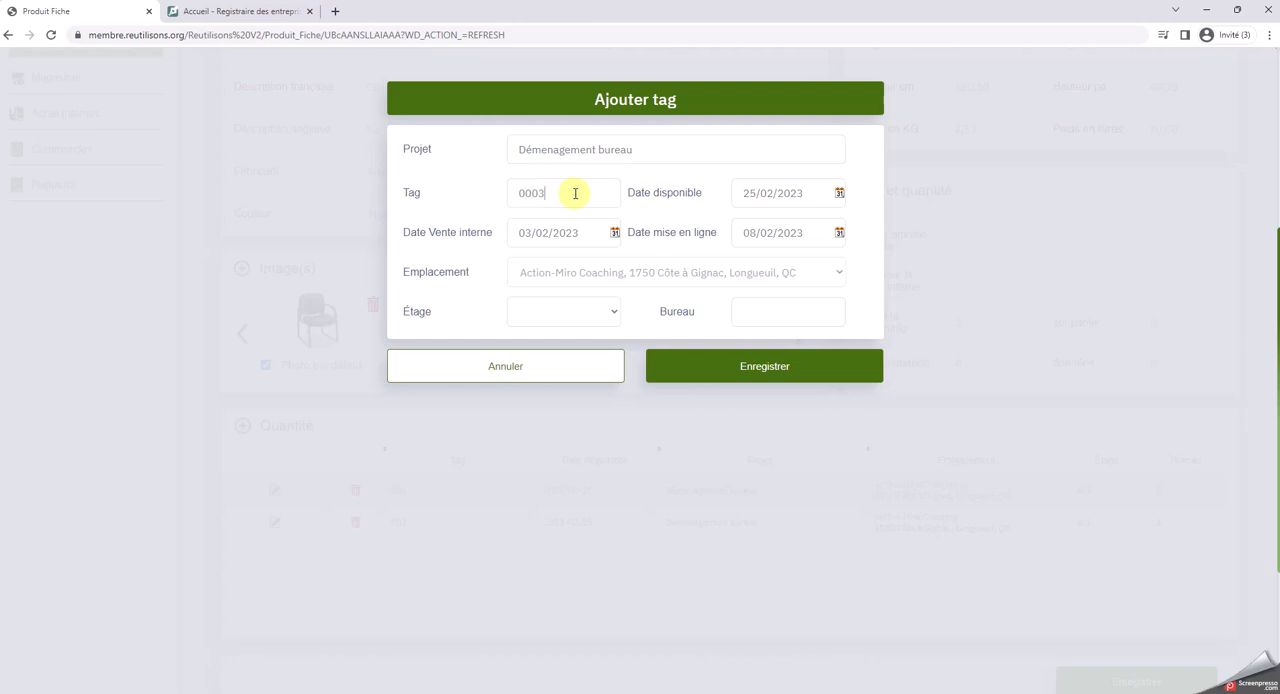
click(572, 311)
click(524, 357)
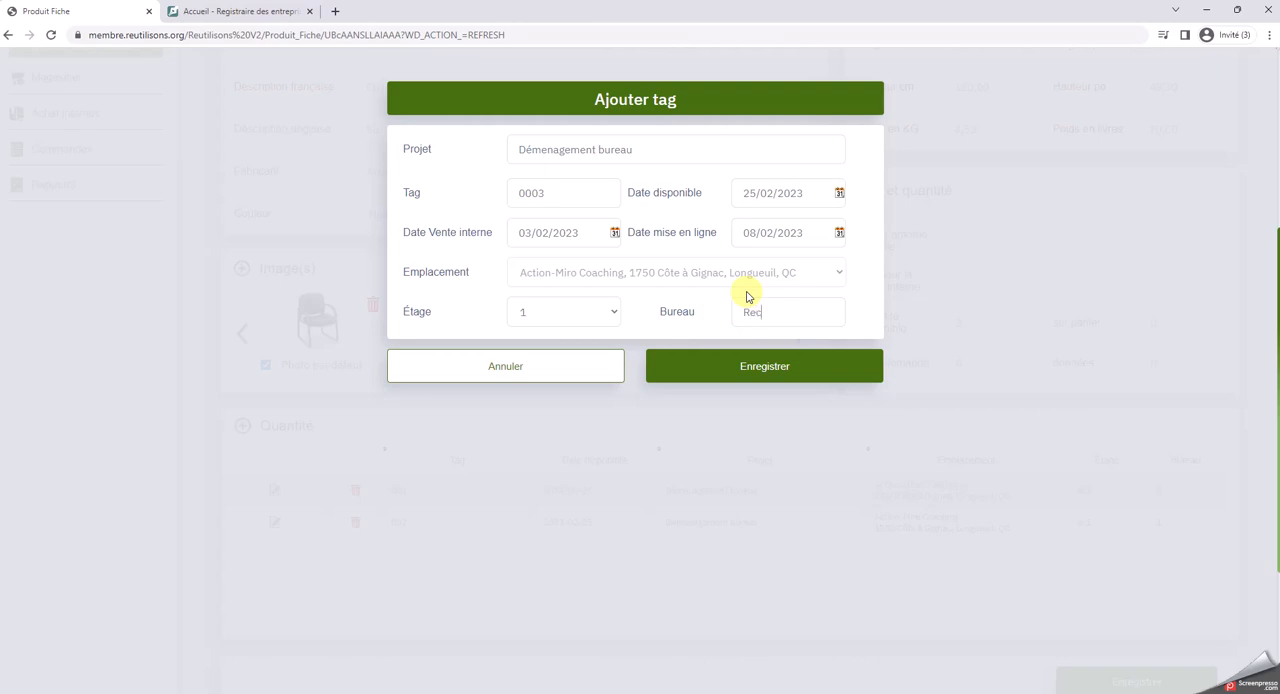
click(756, 369)
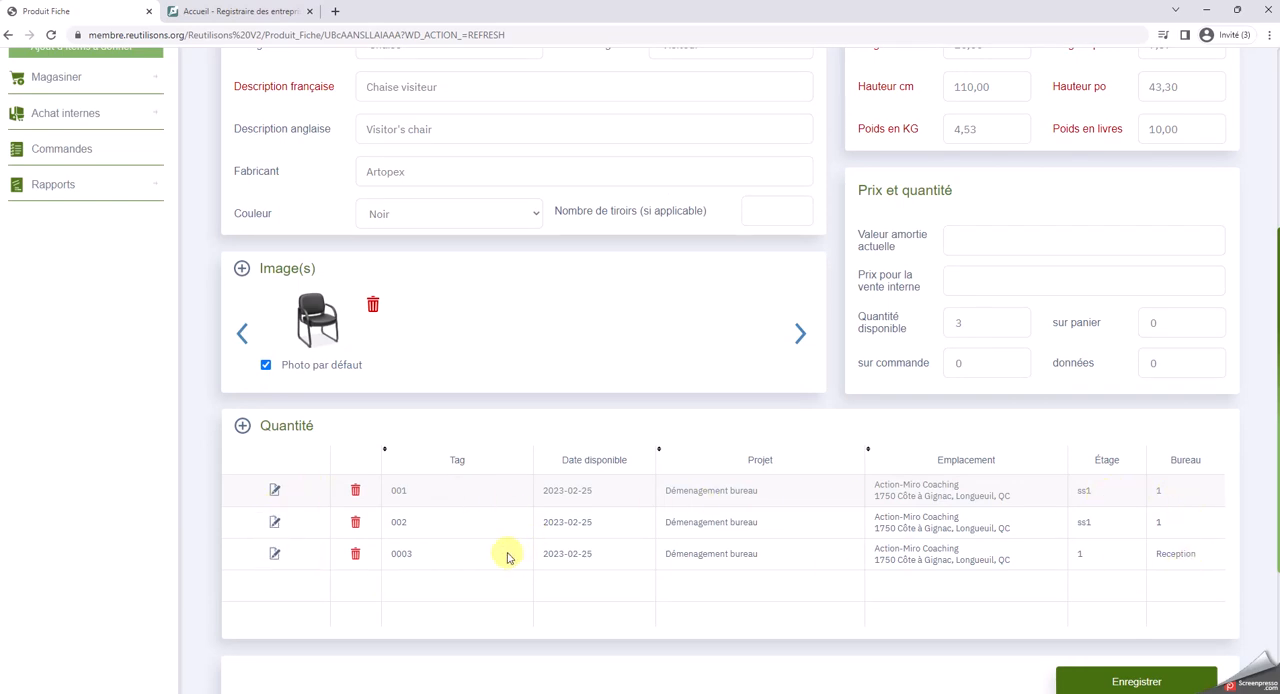
Review the visitor chair's product record and save it to the project
scroll(421, 474, up, 2)
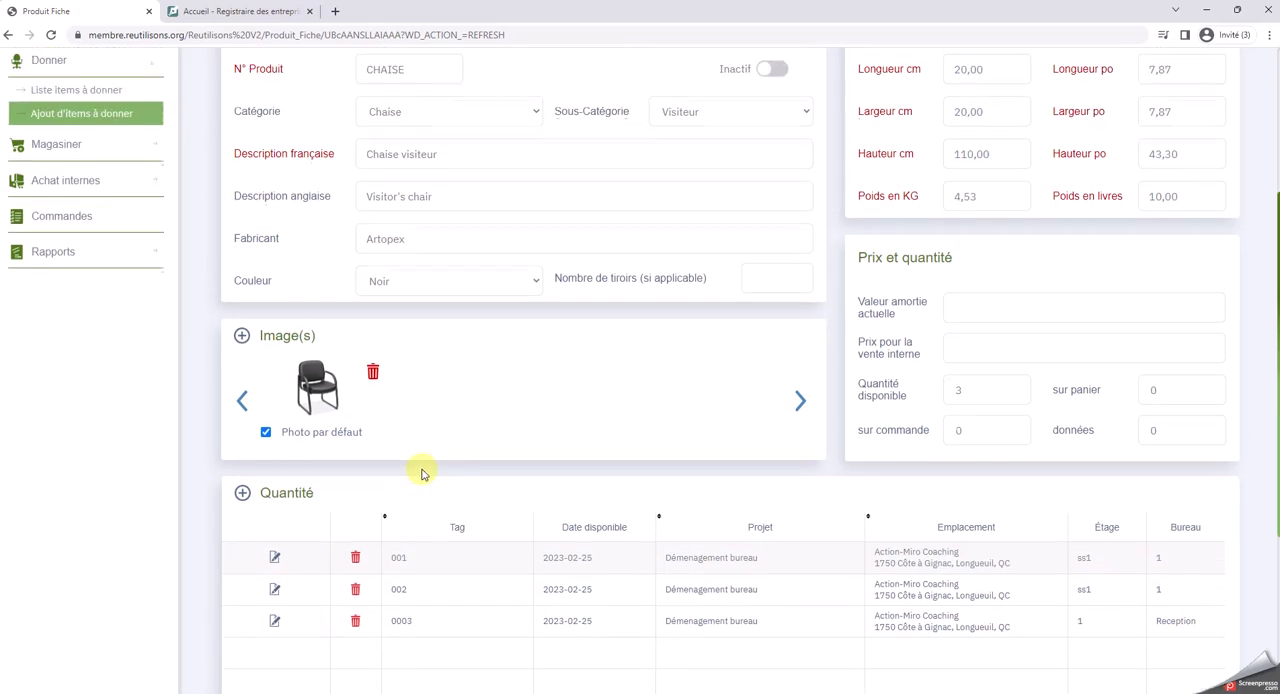
scroll(421, 474, up, 2)
scroll(423, 468, down, 4)
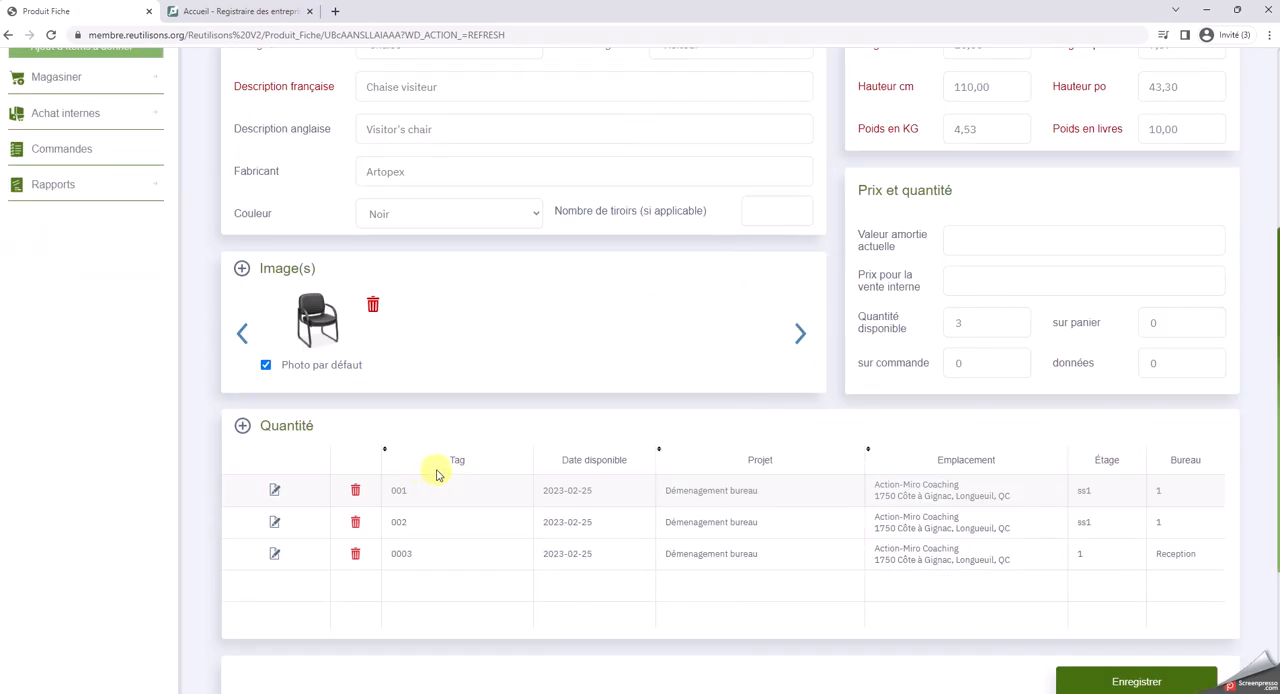
scroll(436, 474, down, 2)
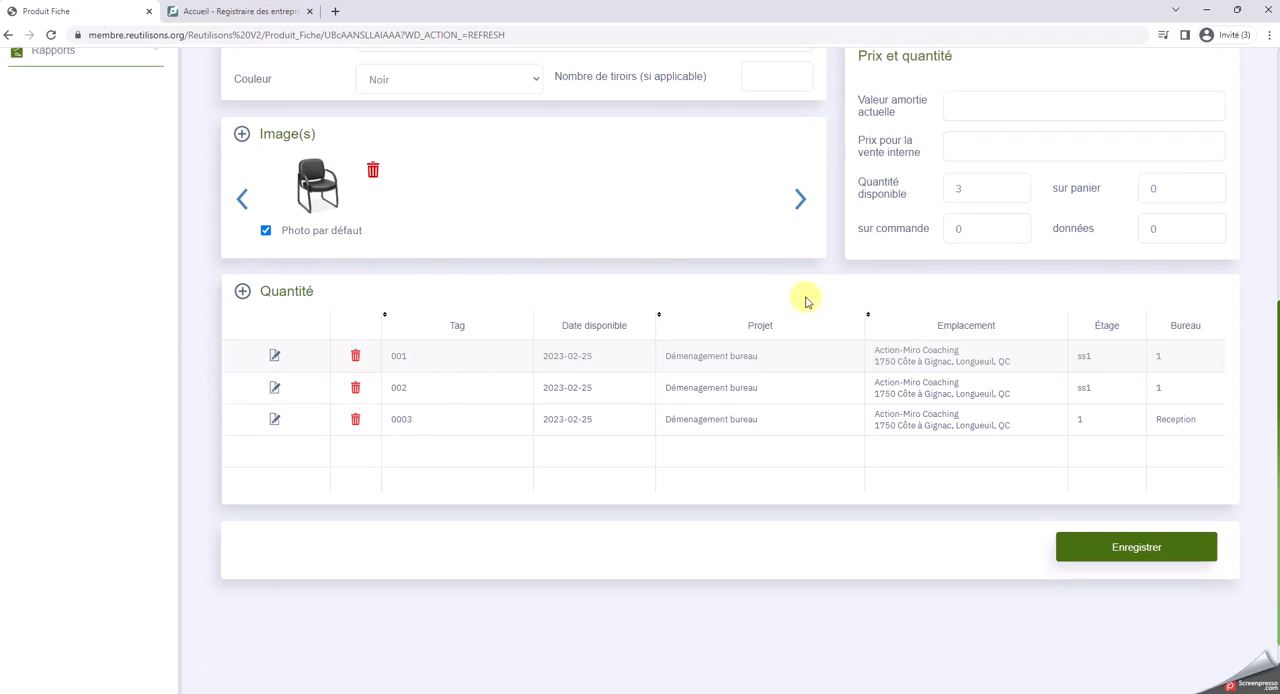
click(1092, 540)
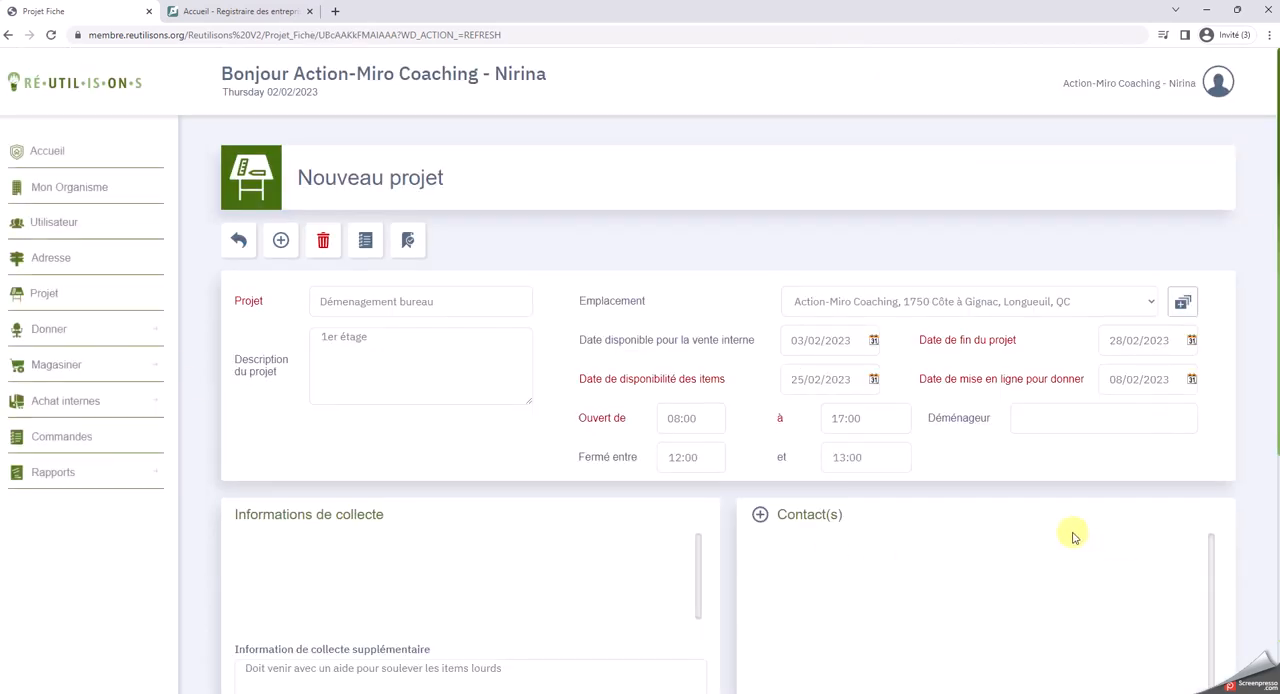
Add a new project item numbered CHAISE ROUL, with category Chaise and subcategory ajustable avec roulette
scroll(1072, 537, down, 5)
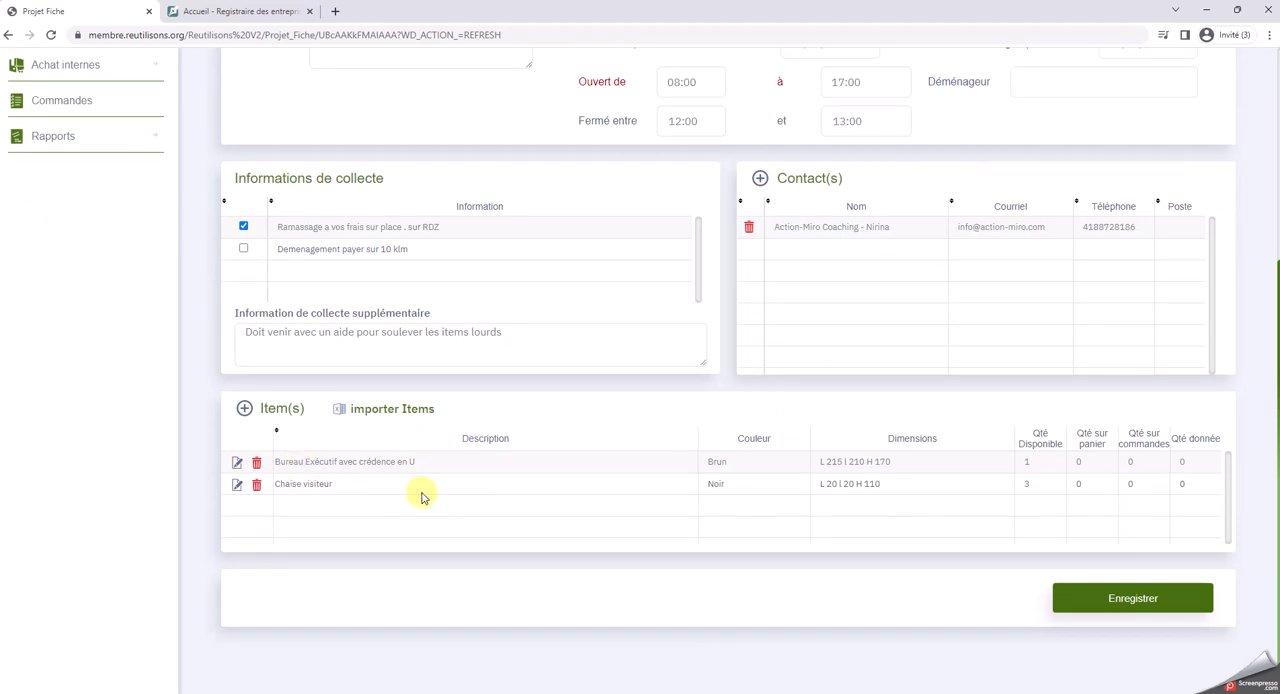
click(245, 409)
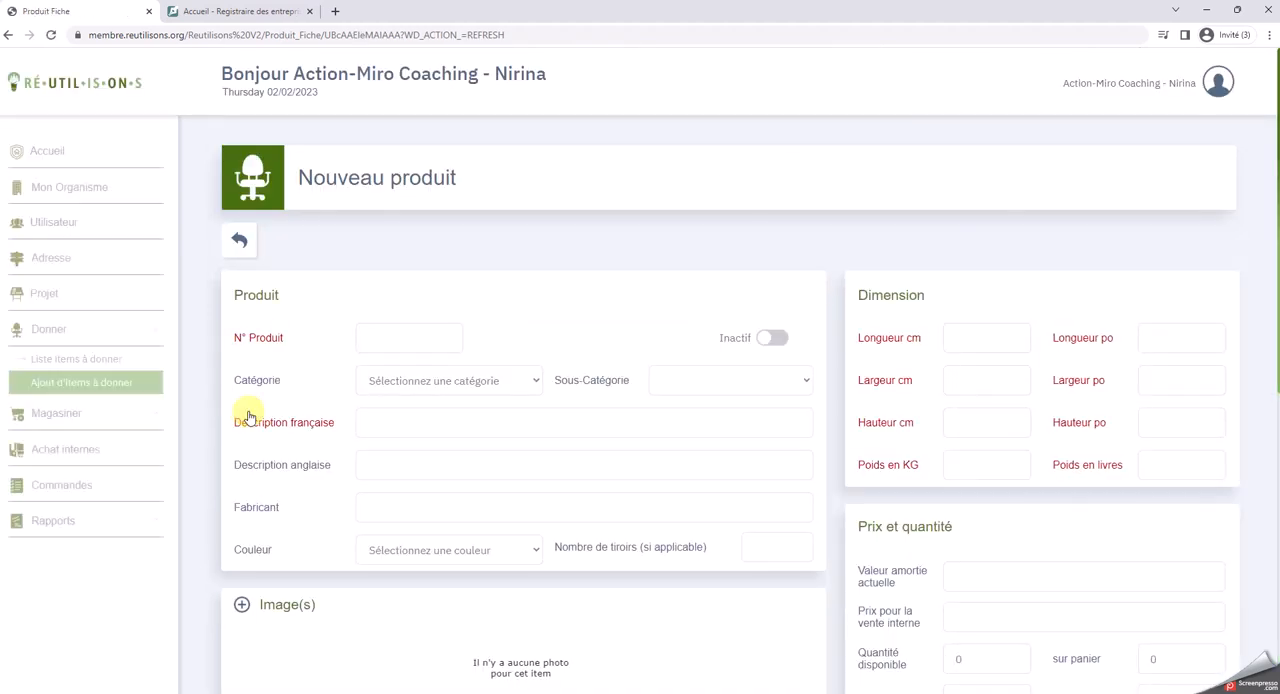
click(400, 345)
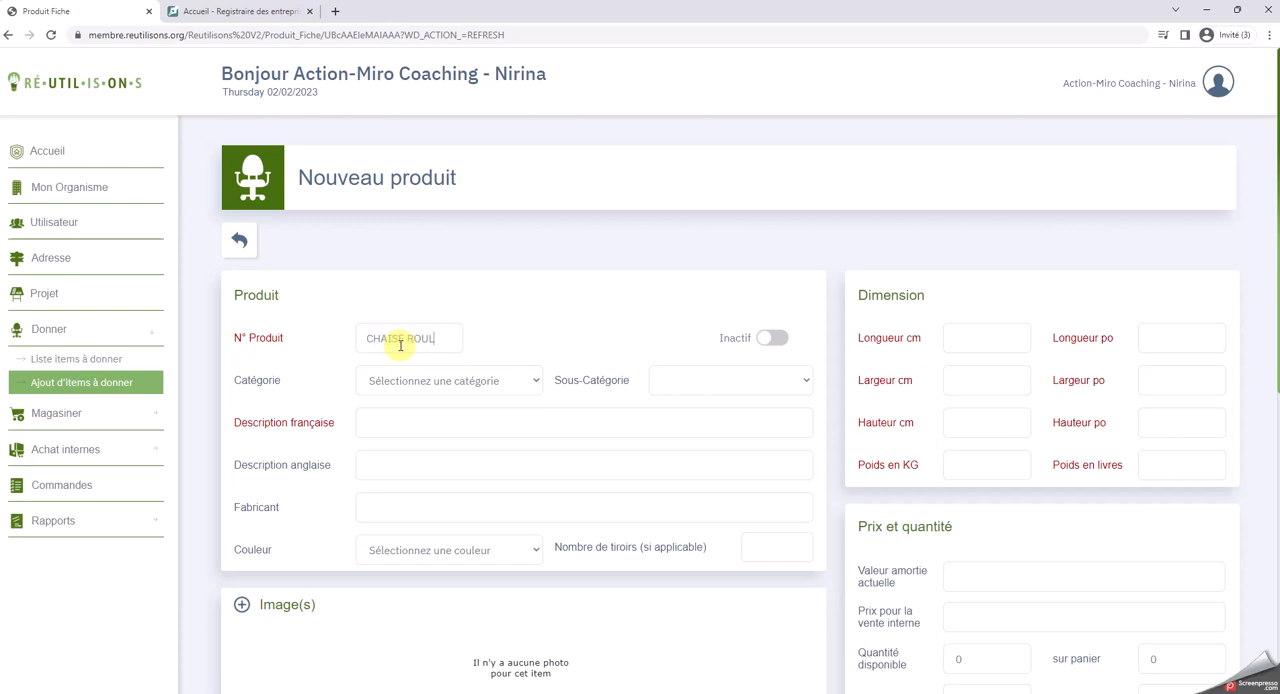
text(CHAISE ROUL)
click(503, 378)
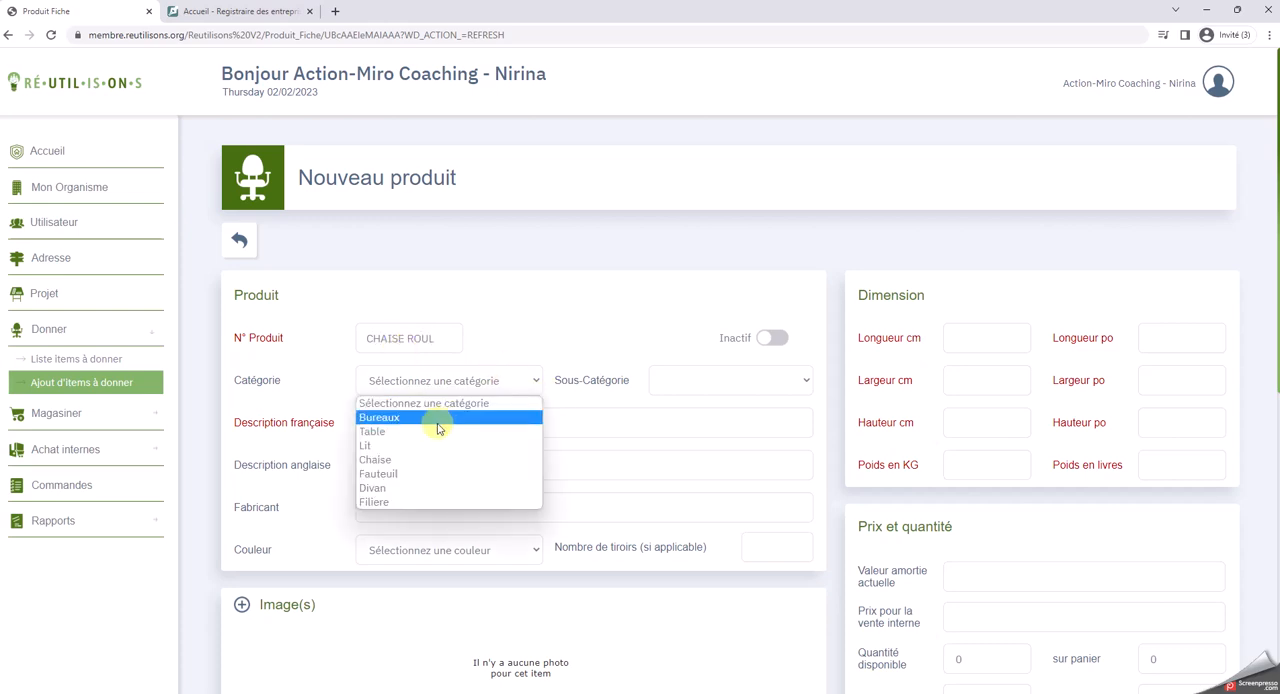
click(398, 459)
click(787, 382)
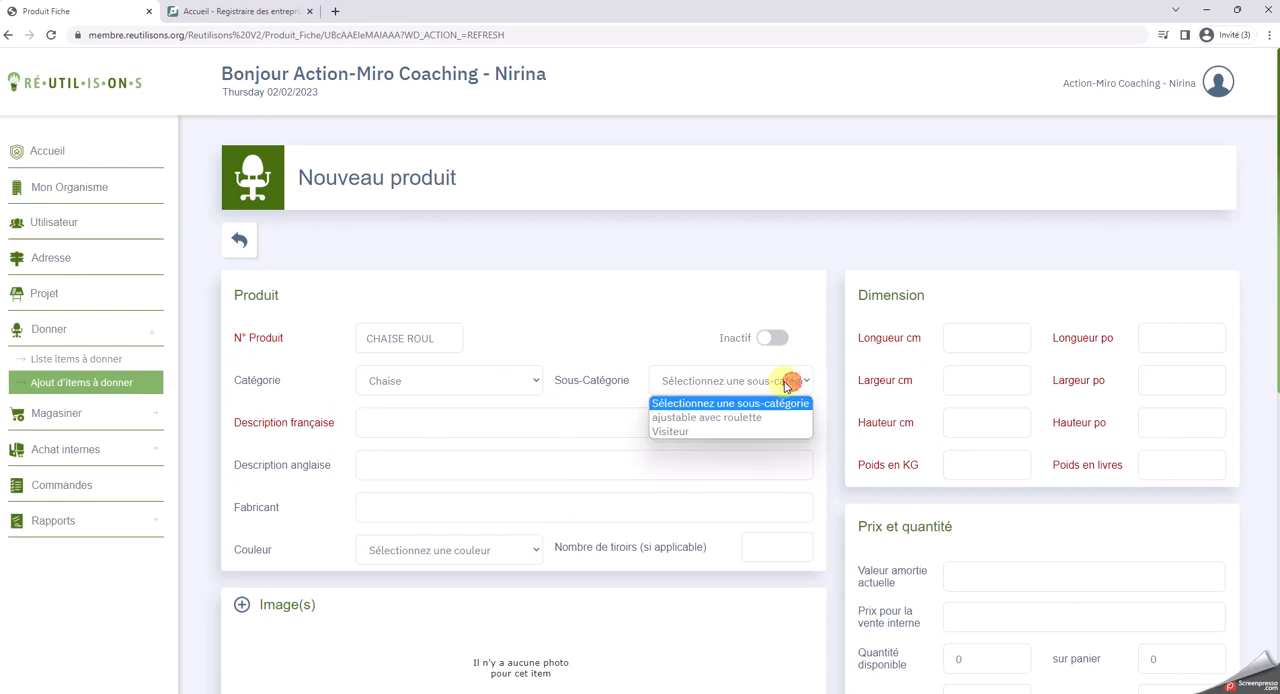
click(724, 420)
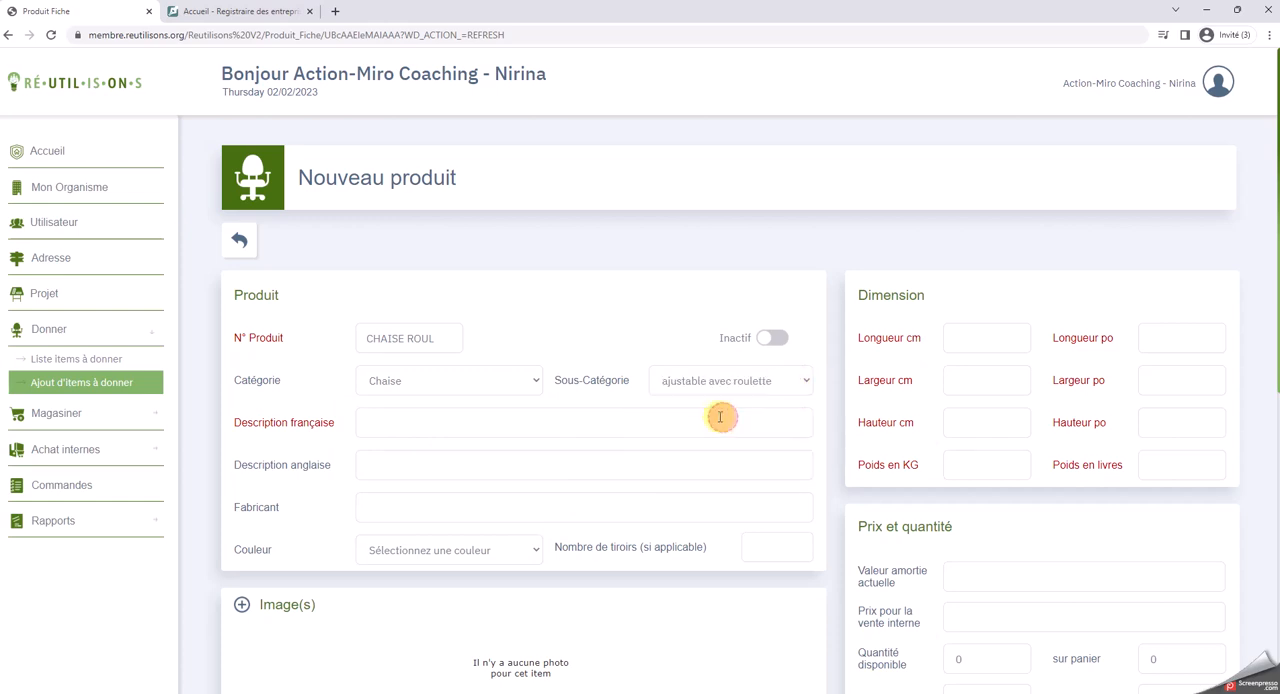
Describe the item as "Chaise avec roulette ajustable" in French and "ROlling chair with ajustable seat" in English
click(389, 431)
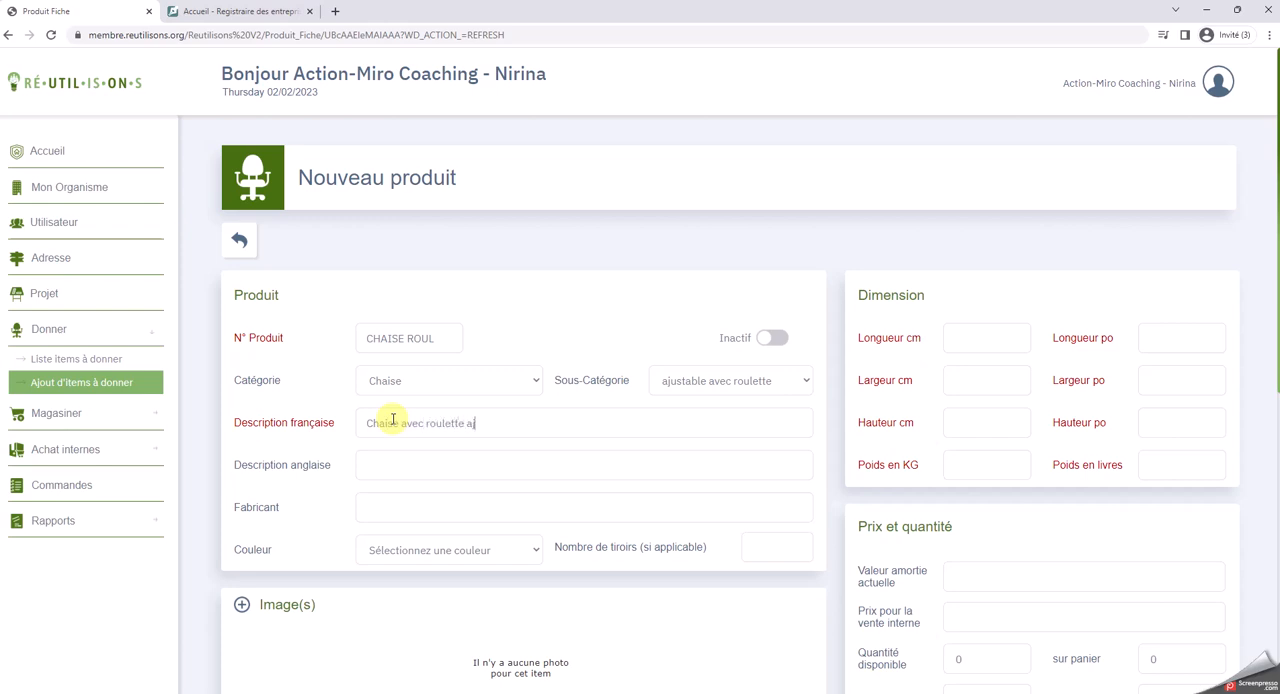
text(Chaise avec roulette ajustable)
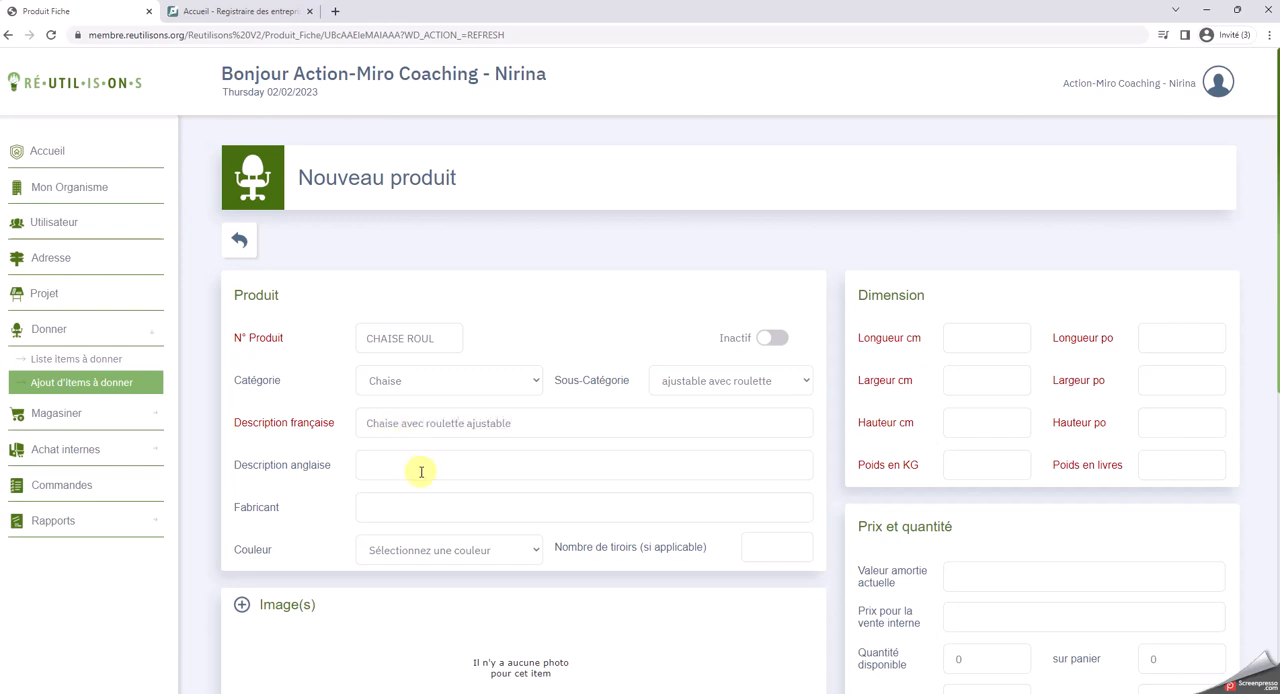
click(421, 466)
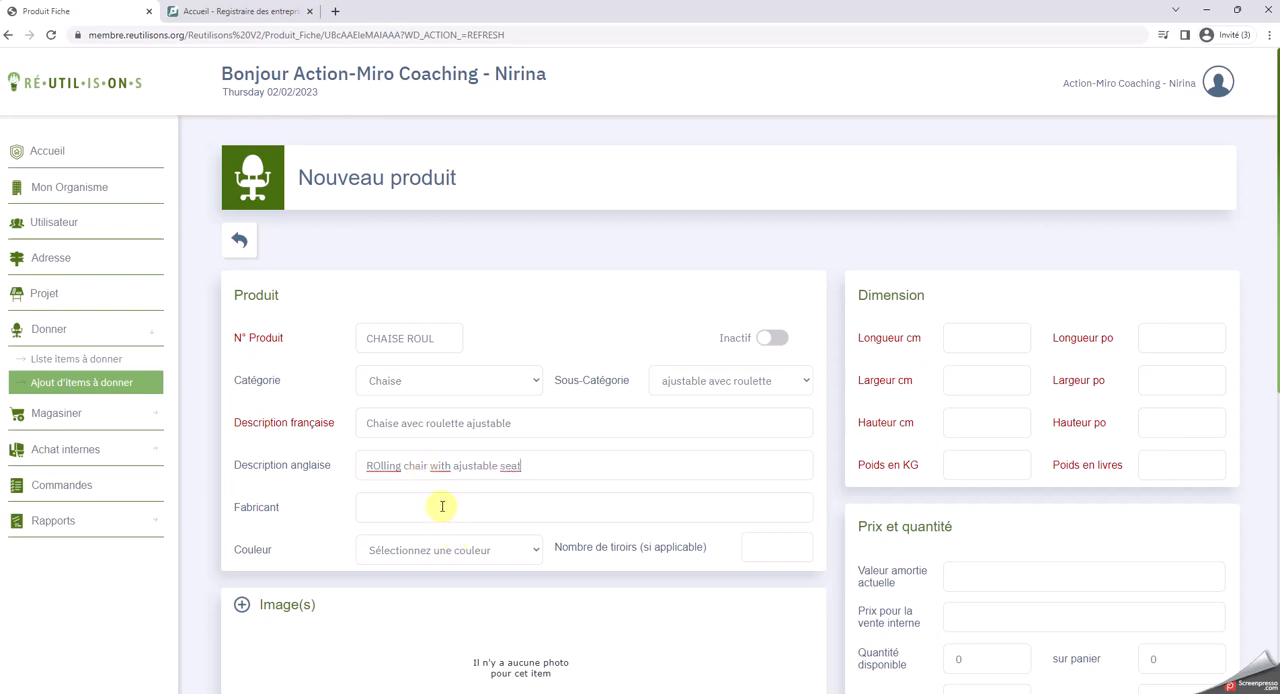
Set the rolling chair's manufacturer to Artopex and its colour to Noir
click(440, 506)
text(Artopex)
click(505, 549)
click(377, 602)
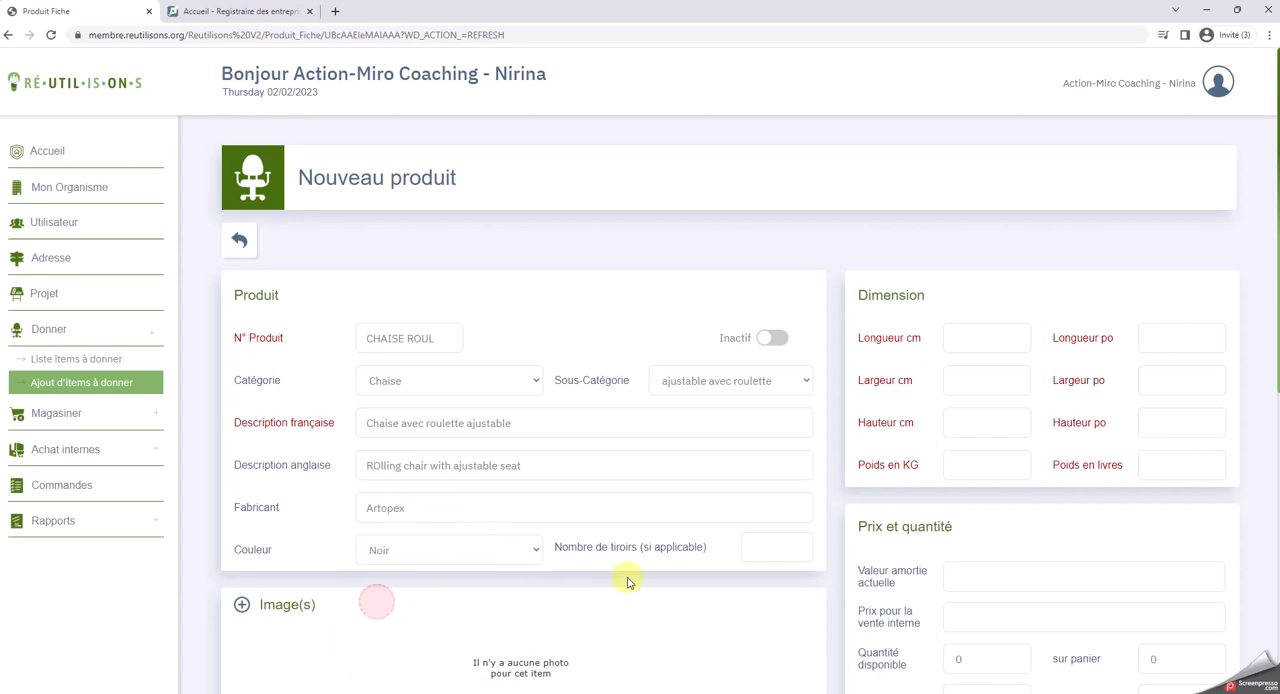
Set the rolling chair's size to 40 cm long, 40 cm wide and 130 cm high, and its weight to 10 pounds
click(968, 340)
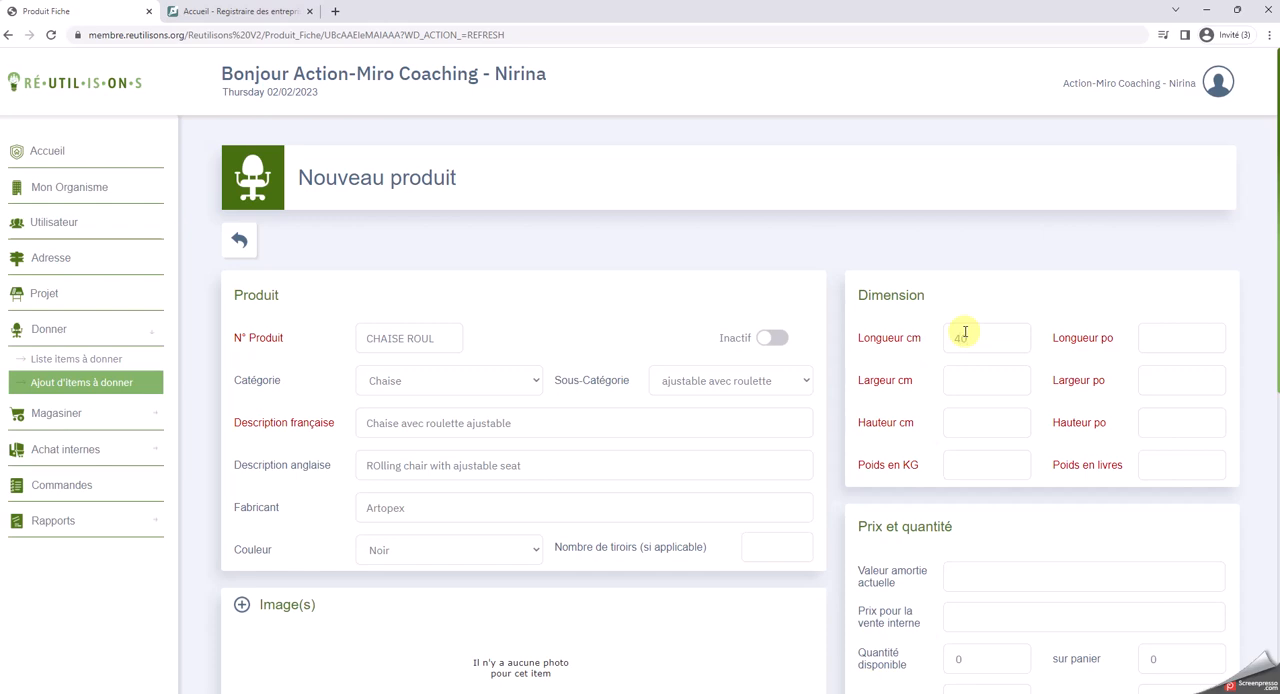
click(958, 378)
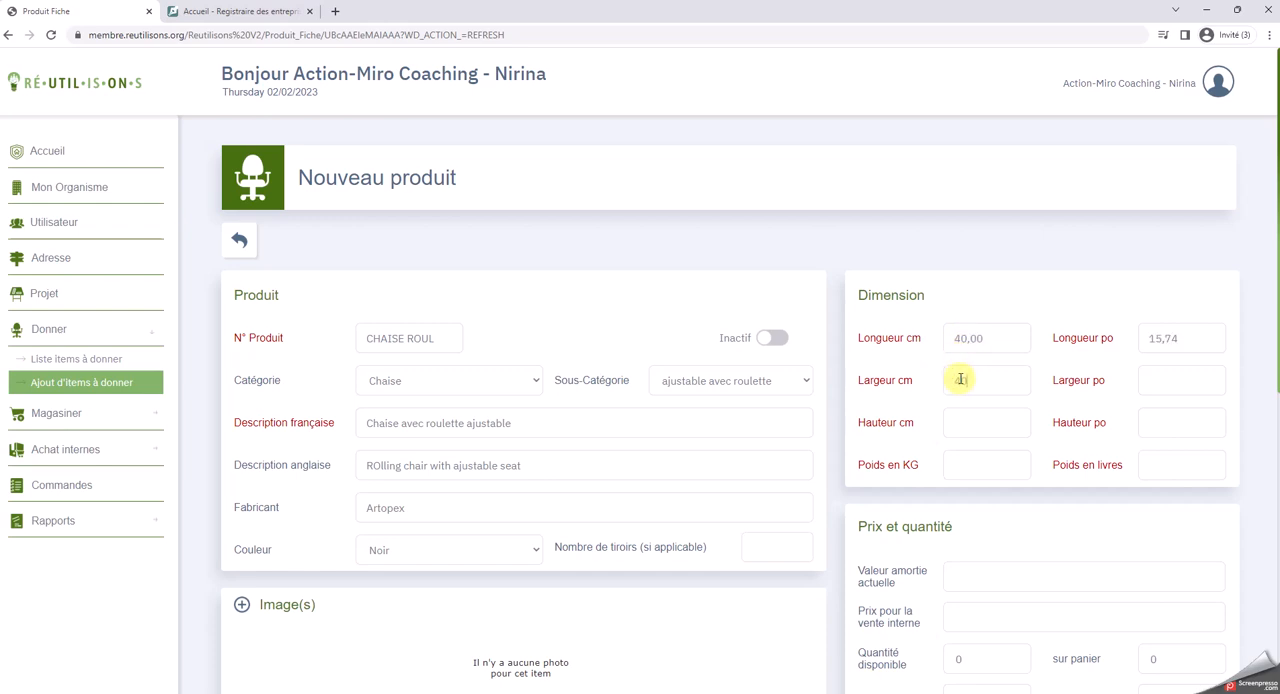
text(40)
click(975, 425)
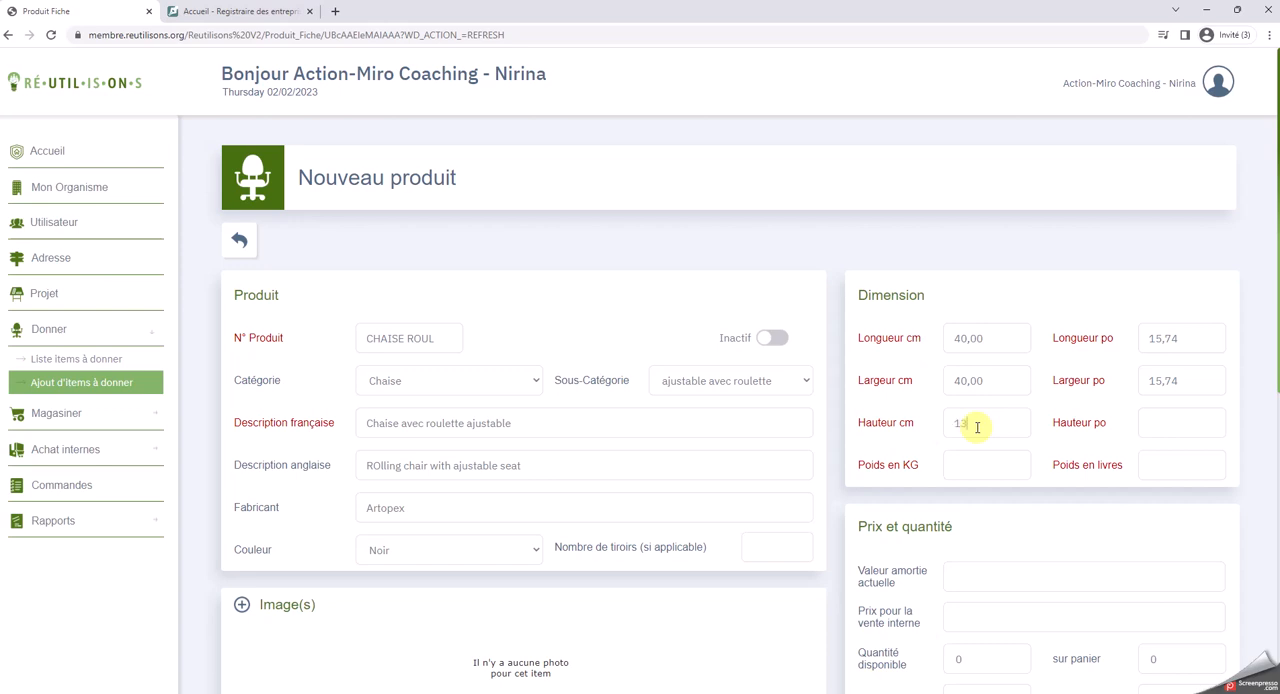
click(1148, 458)
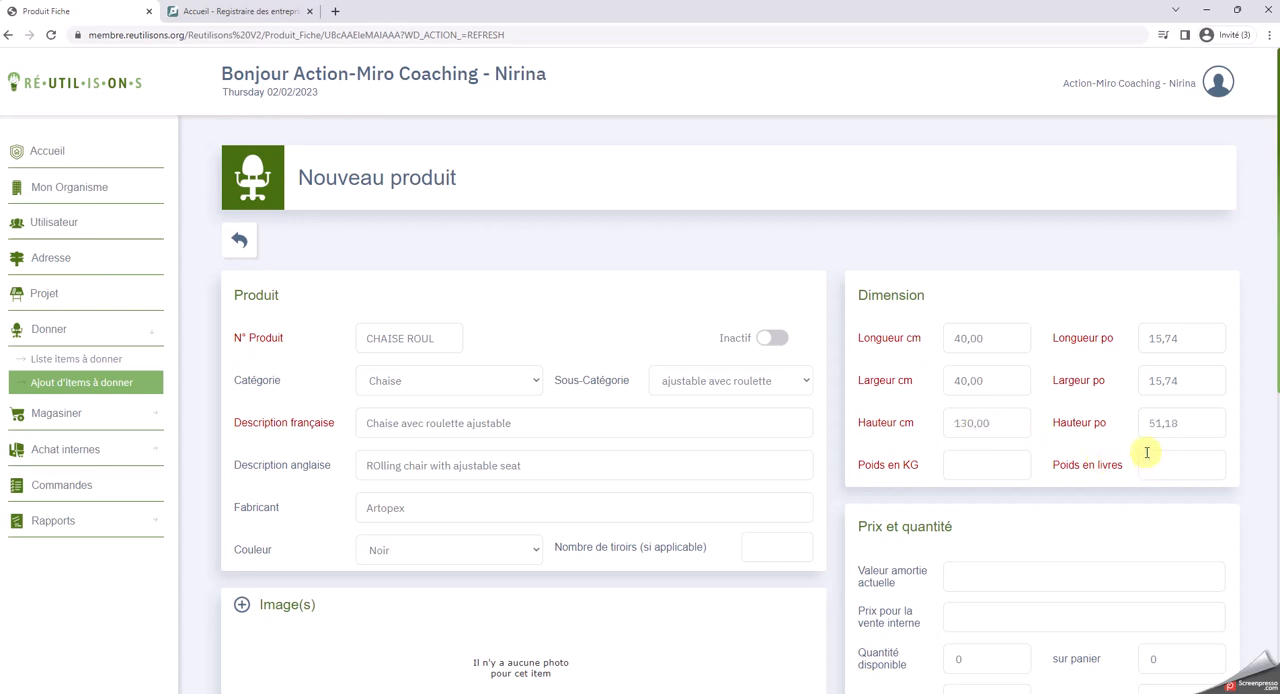
click(970, 533)
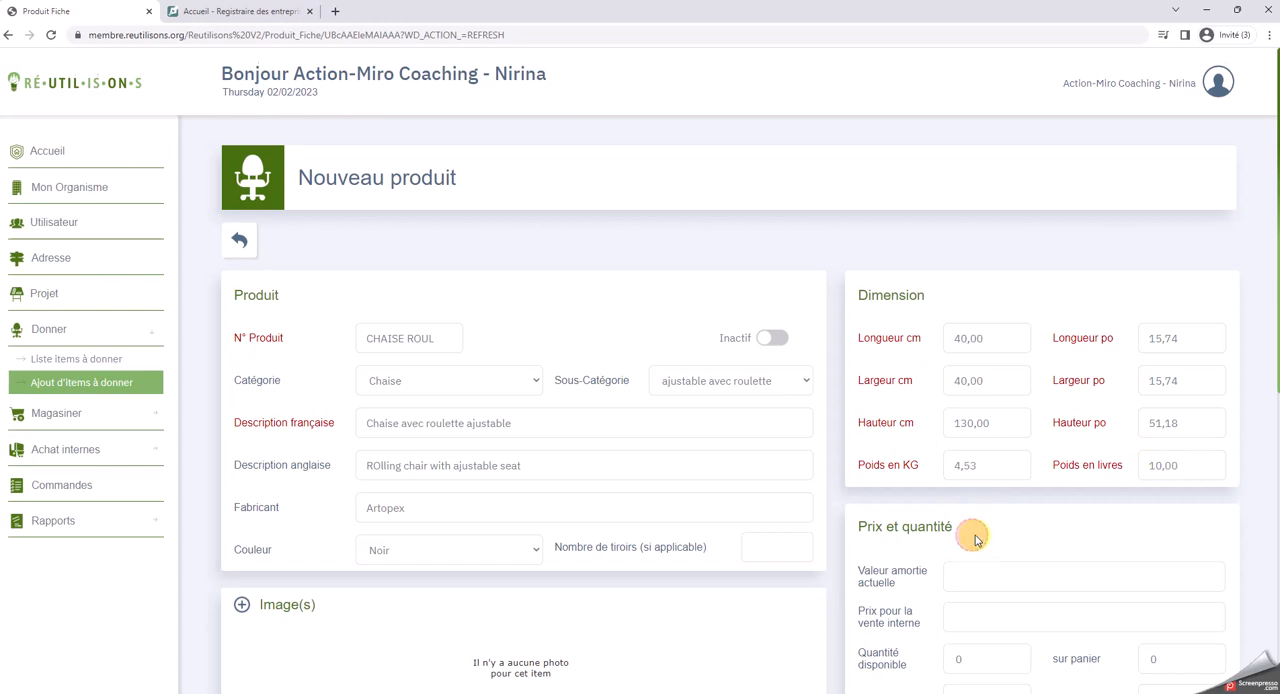
Set the rolling chair's current depreciated value to $50 and its internal sale price to $5
scroll(947, 346, down, 2)
click(985, 373)
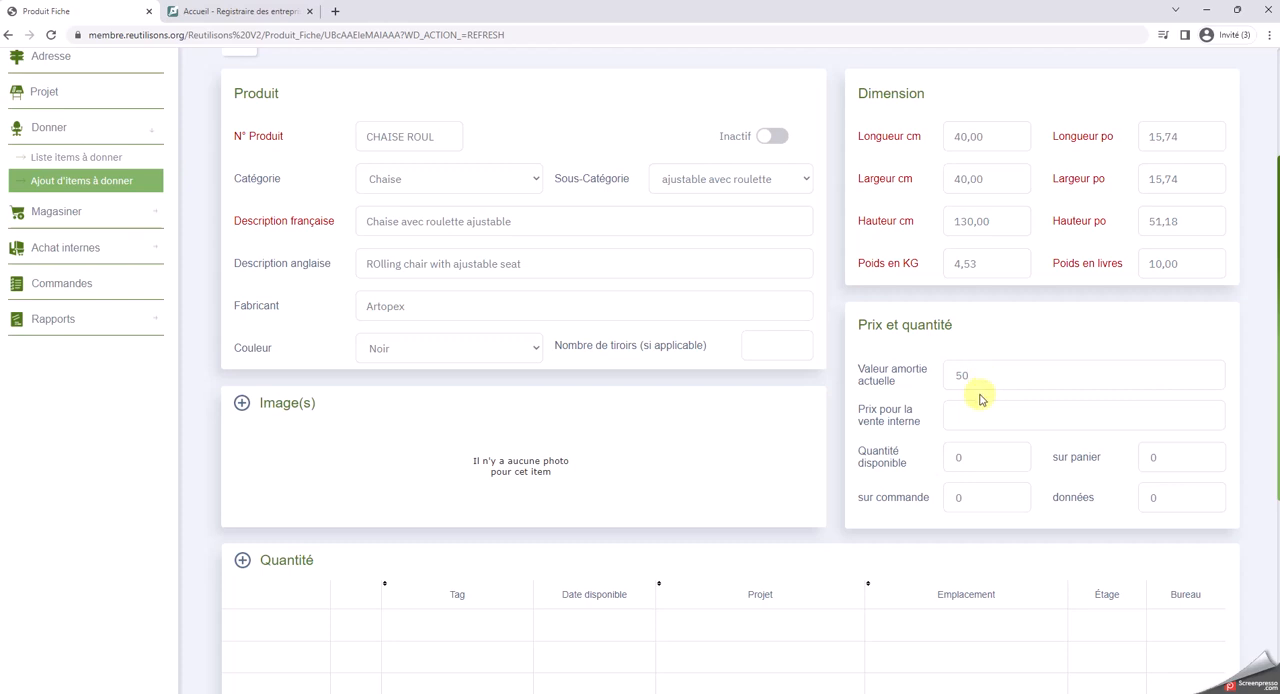
click(981, 412)
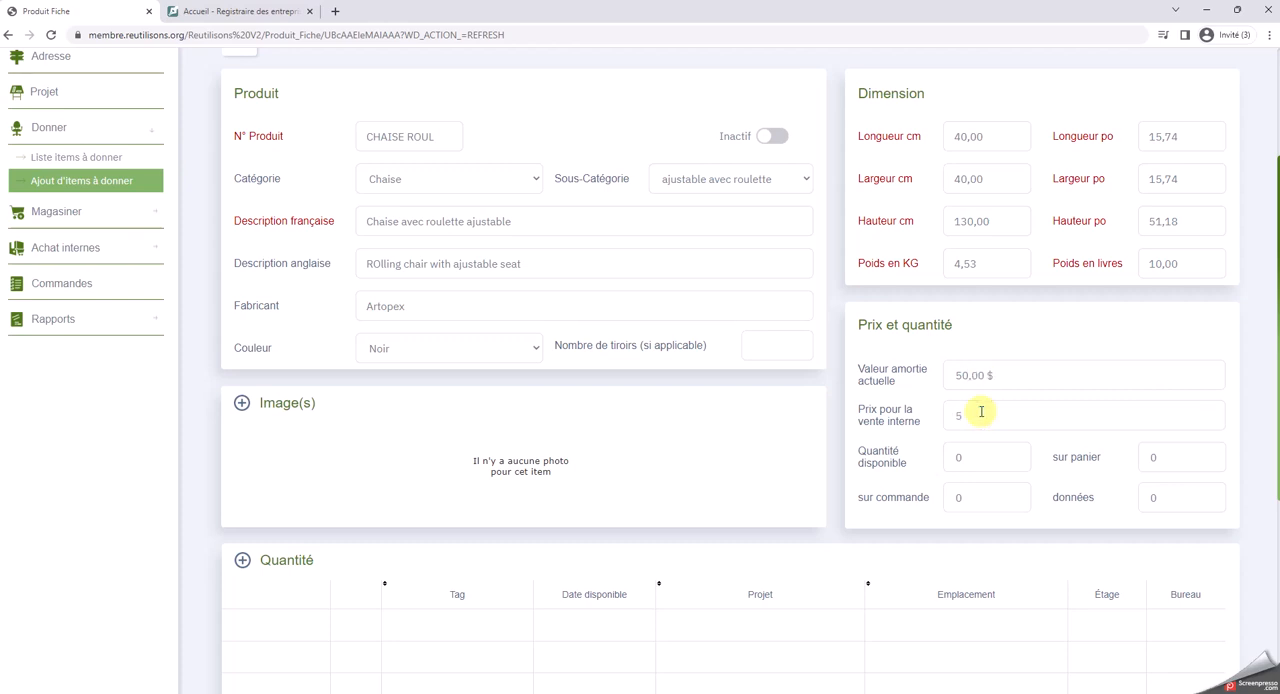
text(5)
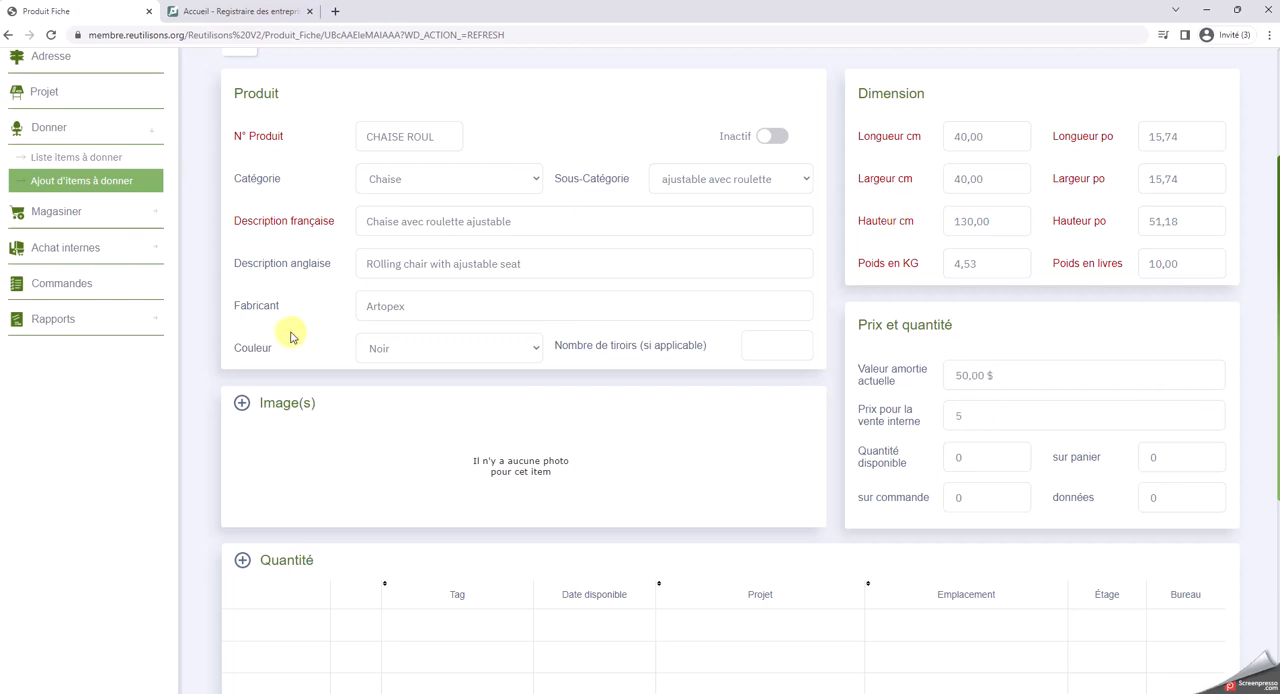
Upload the Chaise roulette.png photo from the Bureau folder as the rolling chair's image
click(241, 403)
click(537, 205)
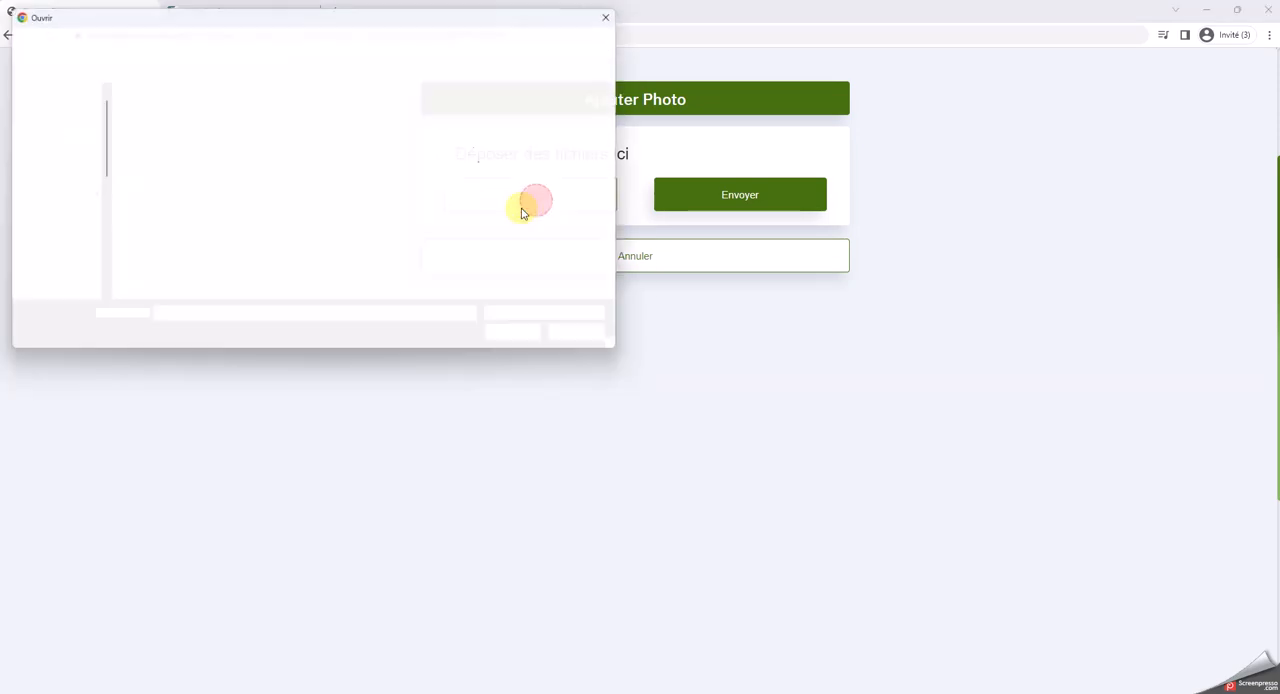
click(530, 128)
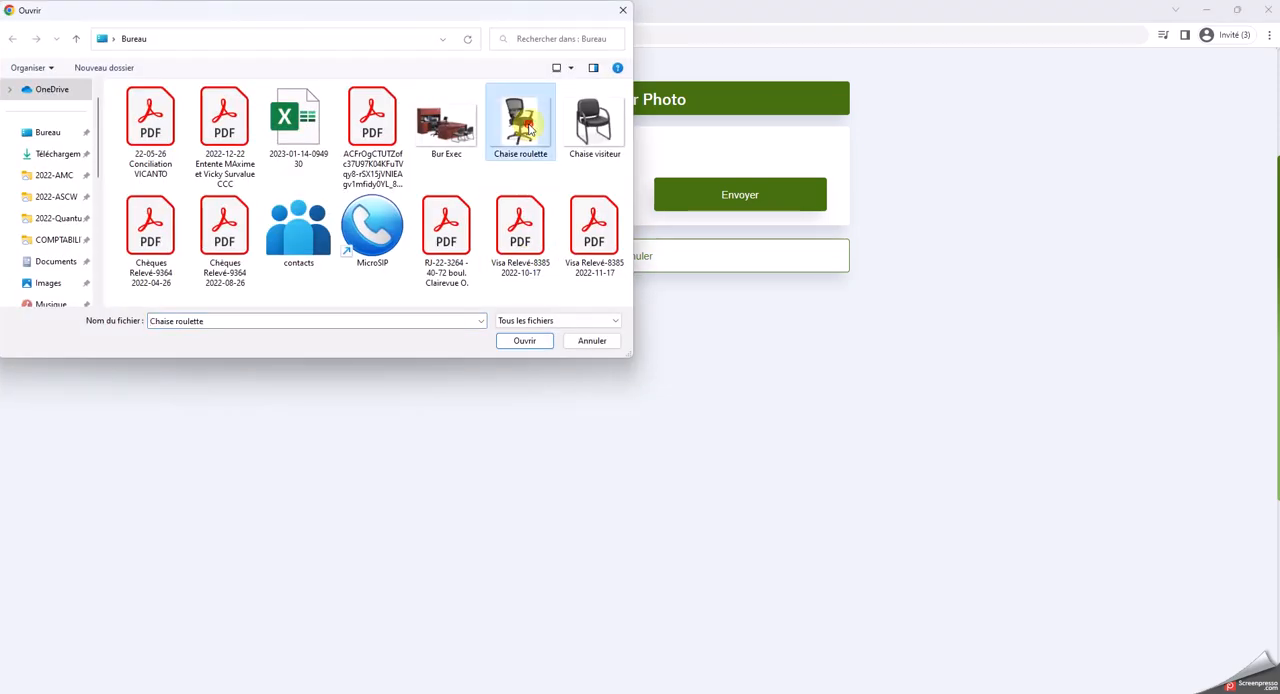
double_click(530, 128)
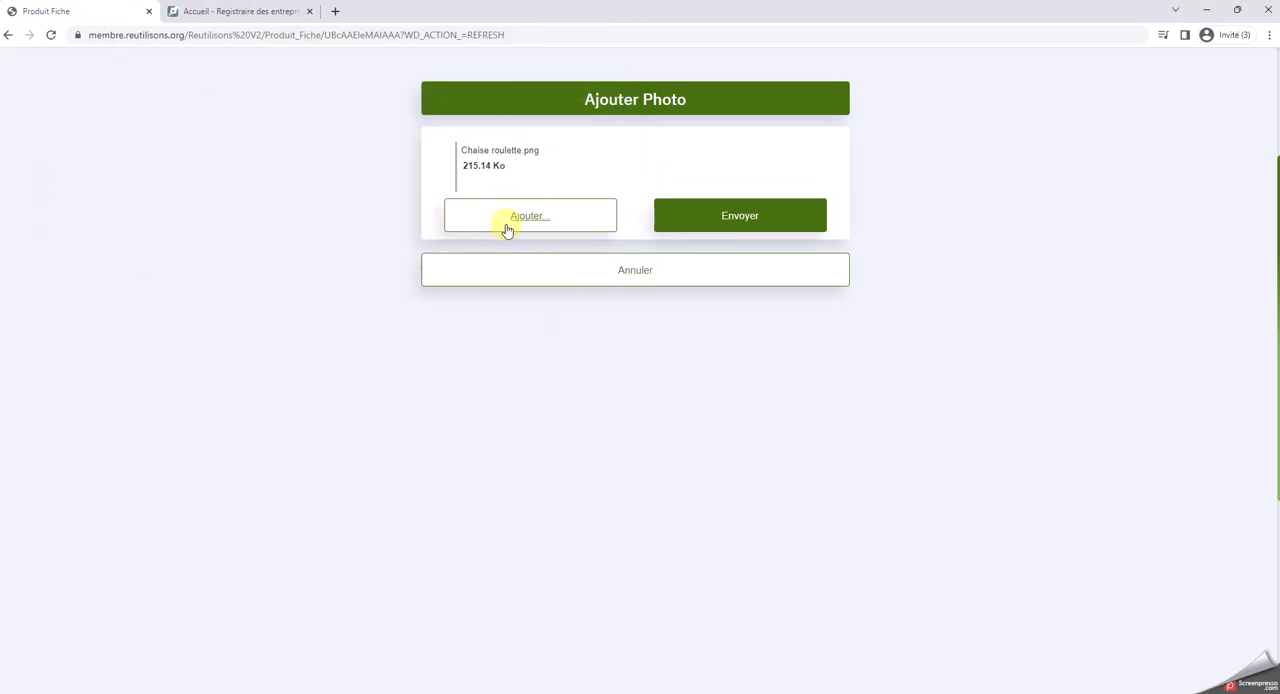
click(757, 229)
Add a quantity entry for the rolling chair with tag 0001, floor ss1 and office 1, and save the item
scroll(340, 458, down, 3)
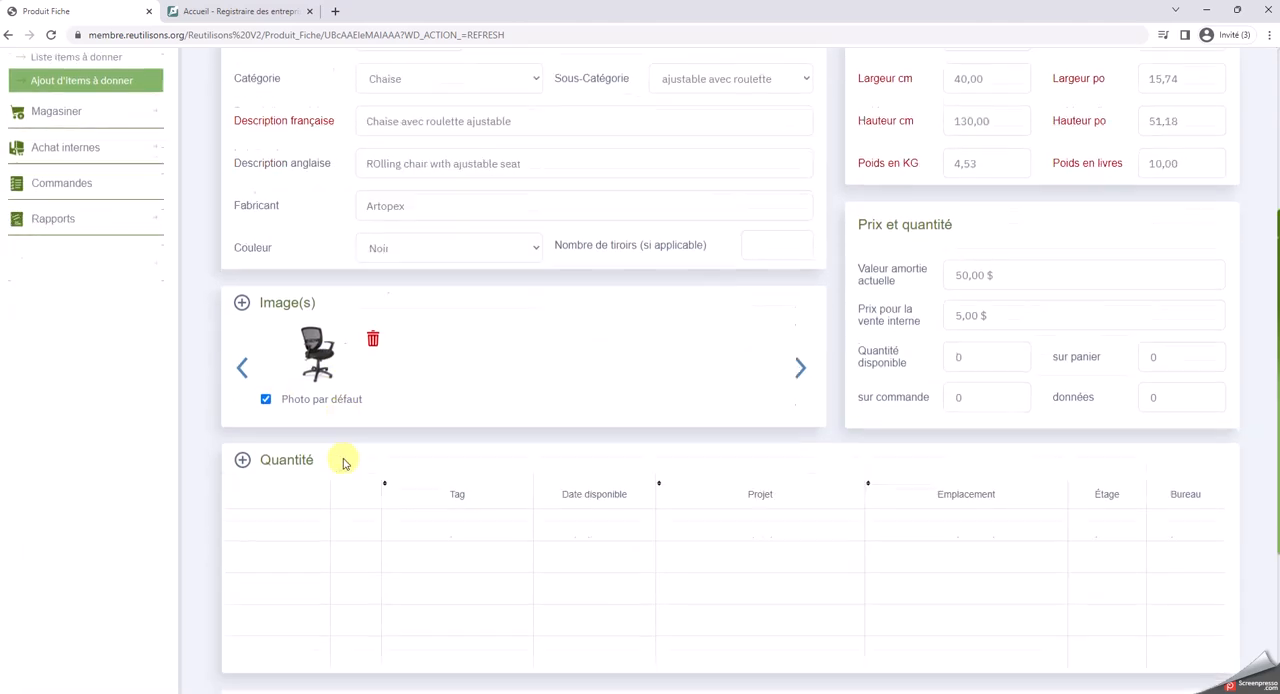
scroll(346, 426, up, 1)
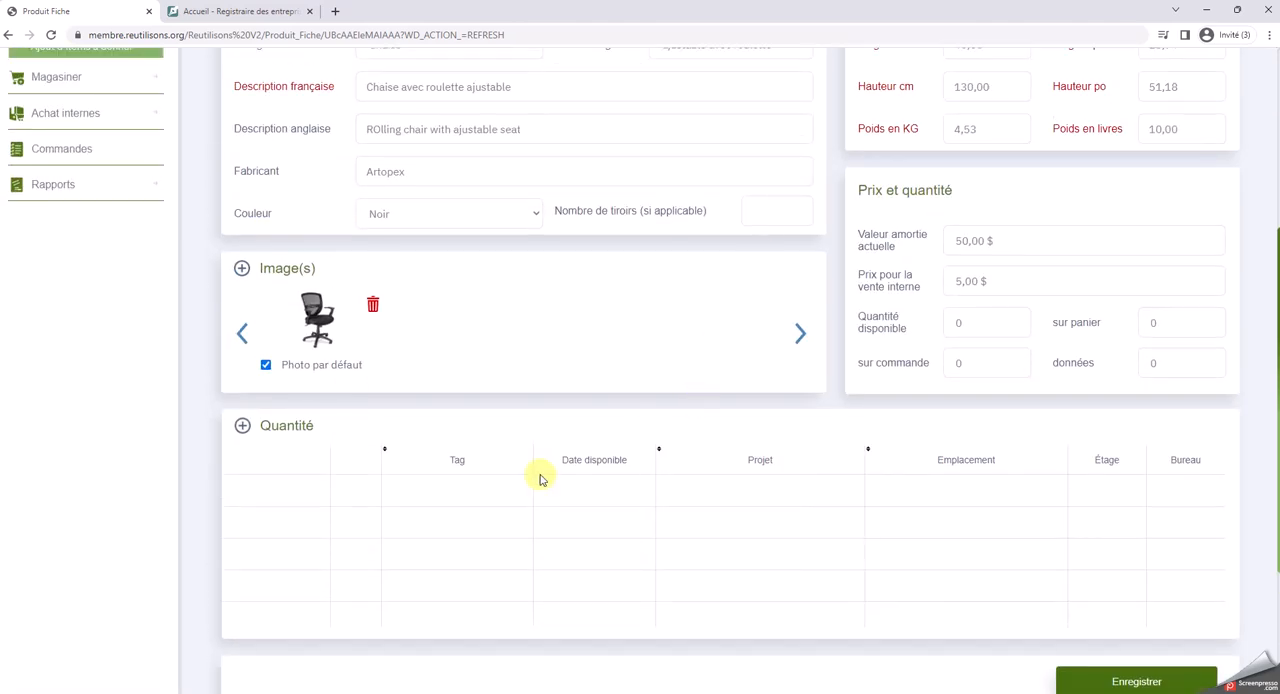
click(243, 426)
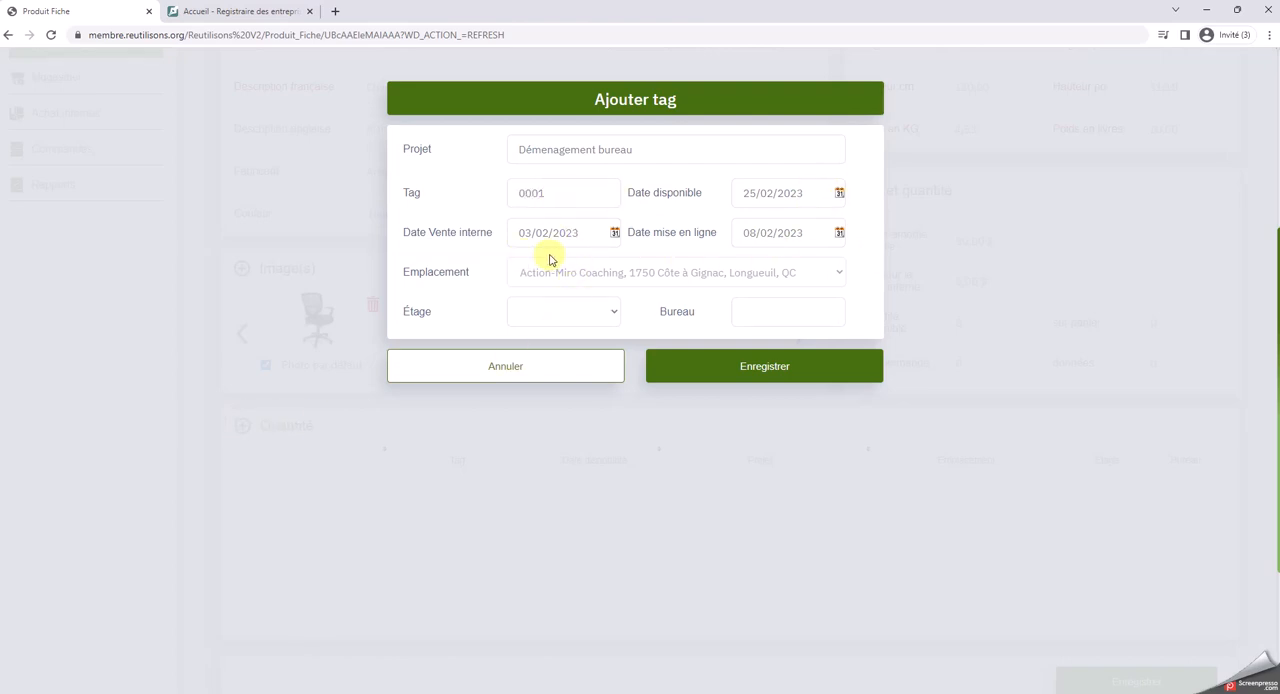
click(608, 311)
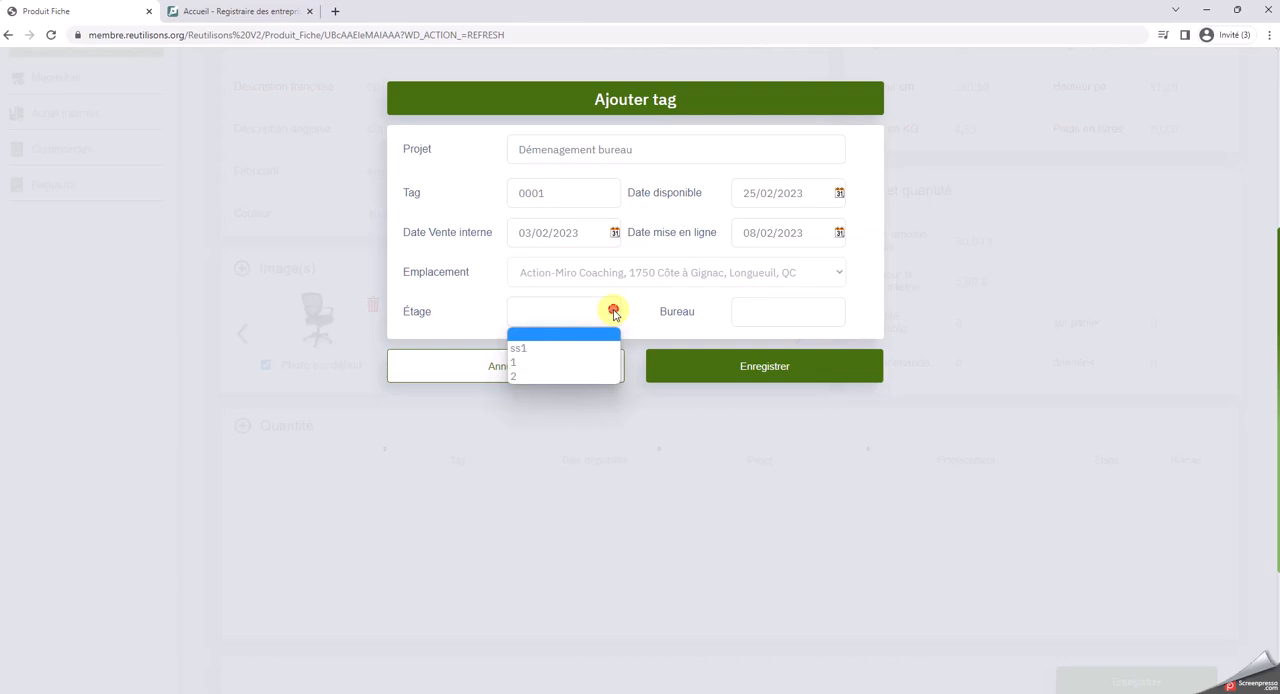
click(553, 352)
click(765, 318)
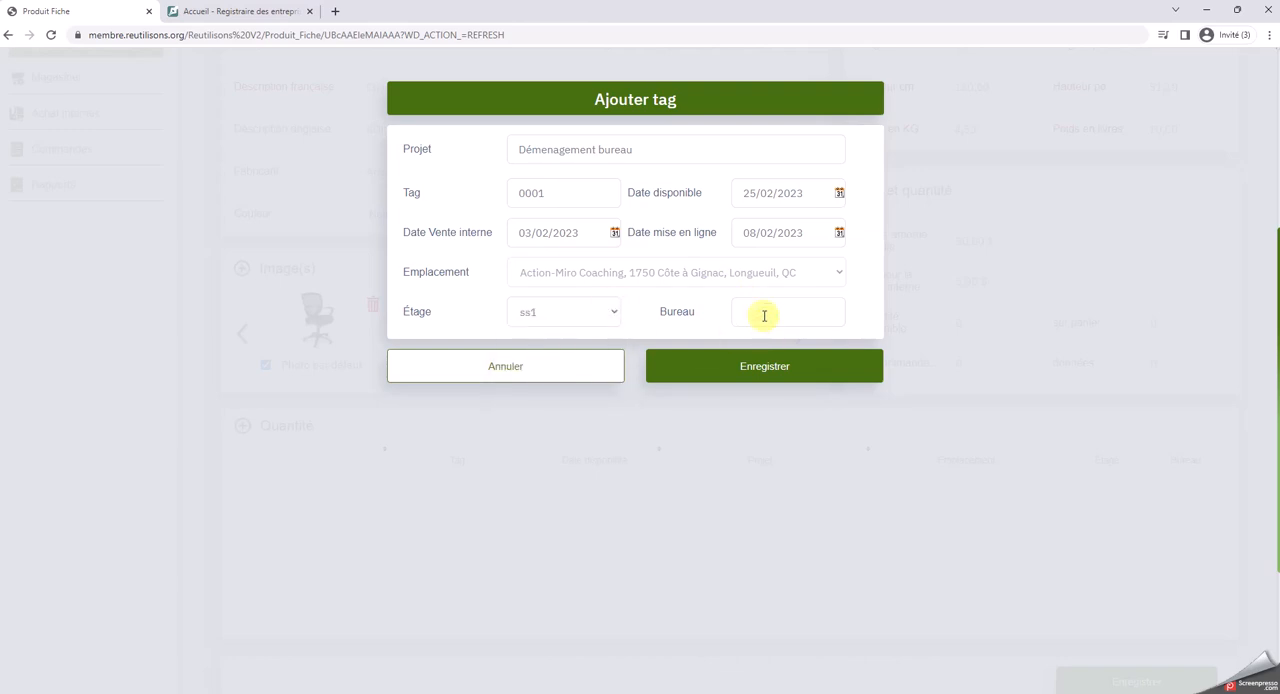
click(763, 366)
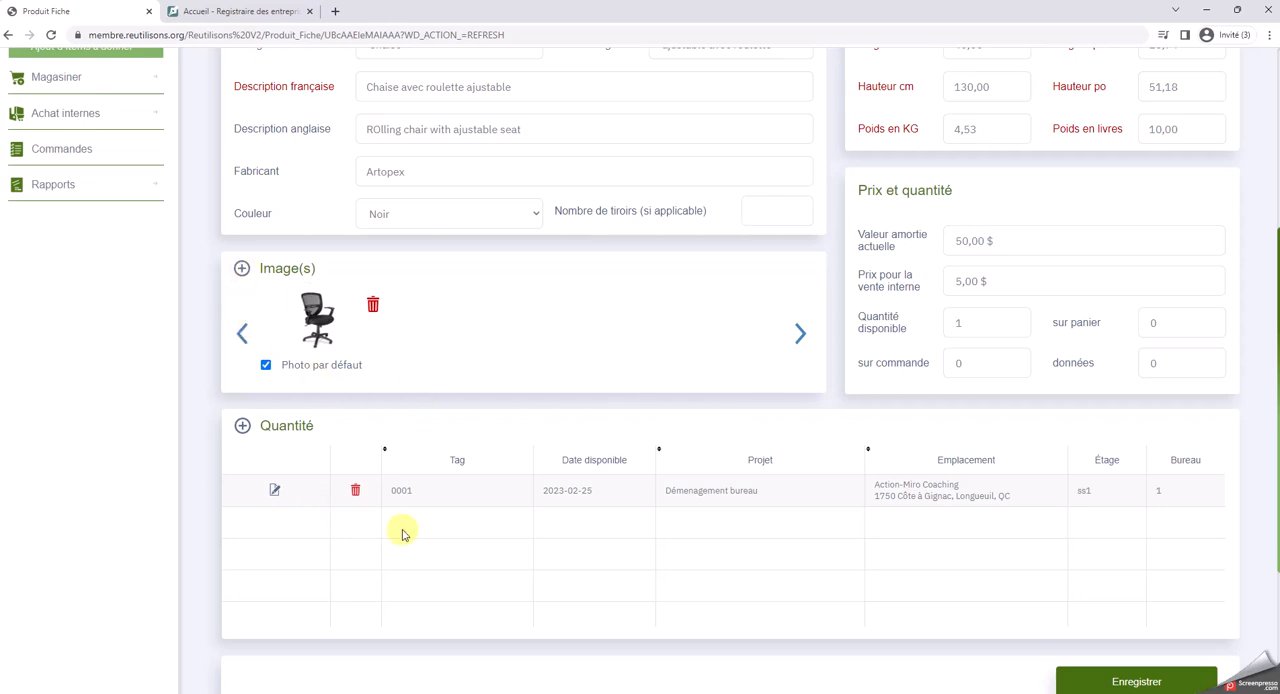
click(1136, 681)
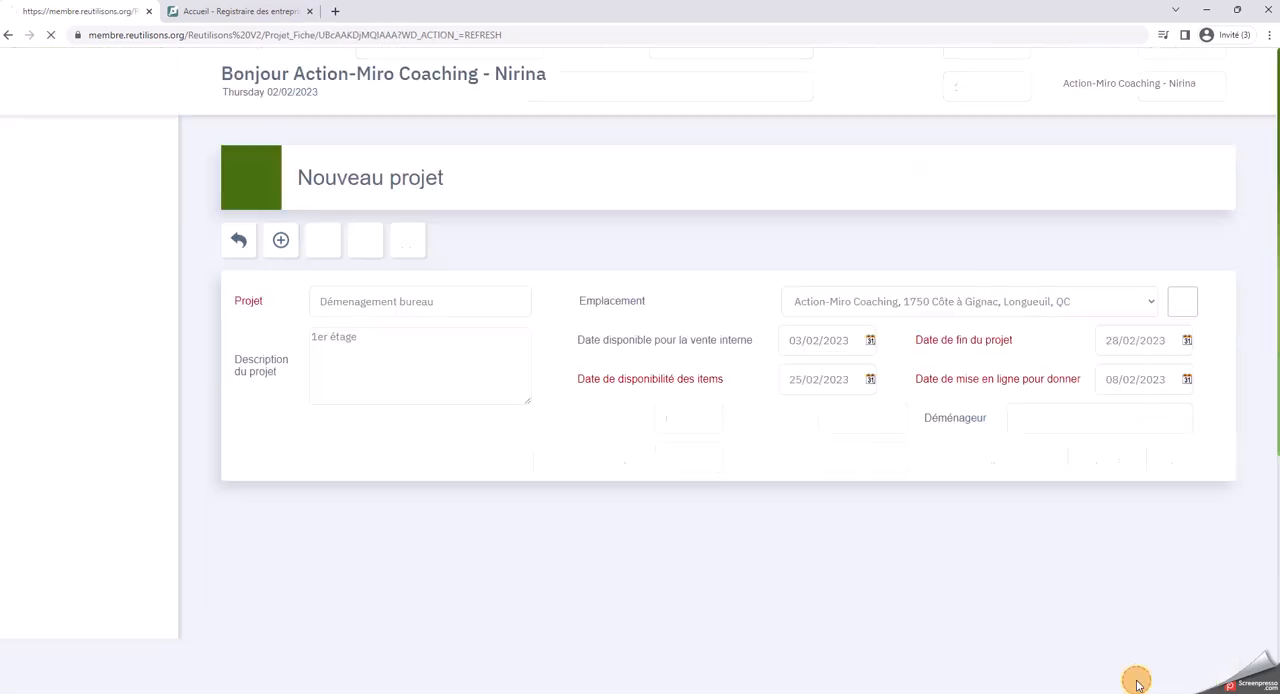
Set the visitor chair's current depreciated value to $30 and its internal sale price to $5, and save the item
scroll(1118, 650, down, 2)
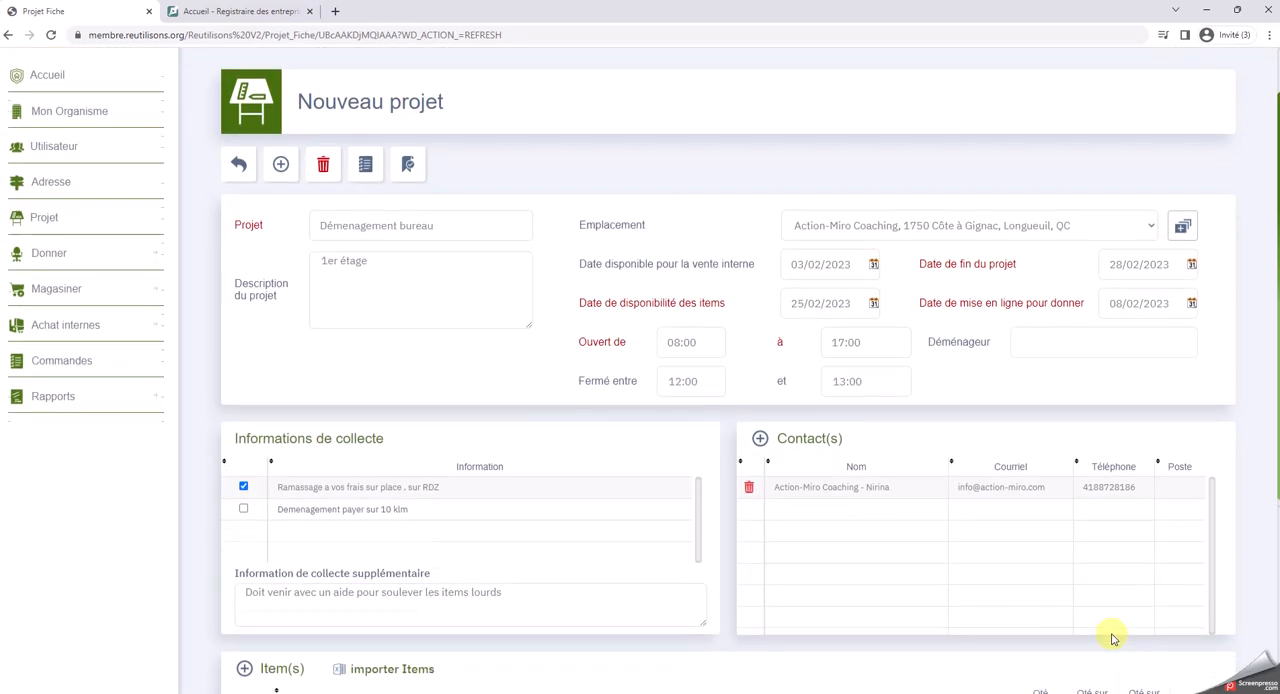
scroll(1113, 637, up, 1)
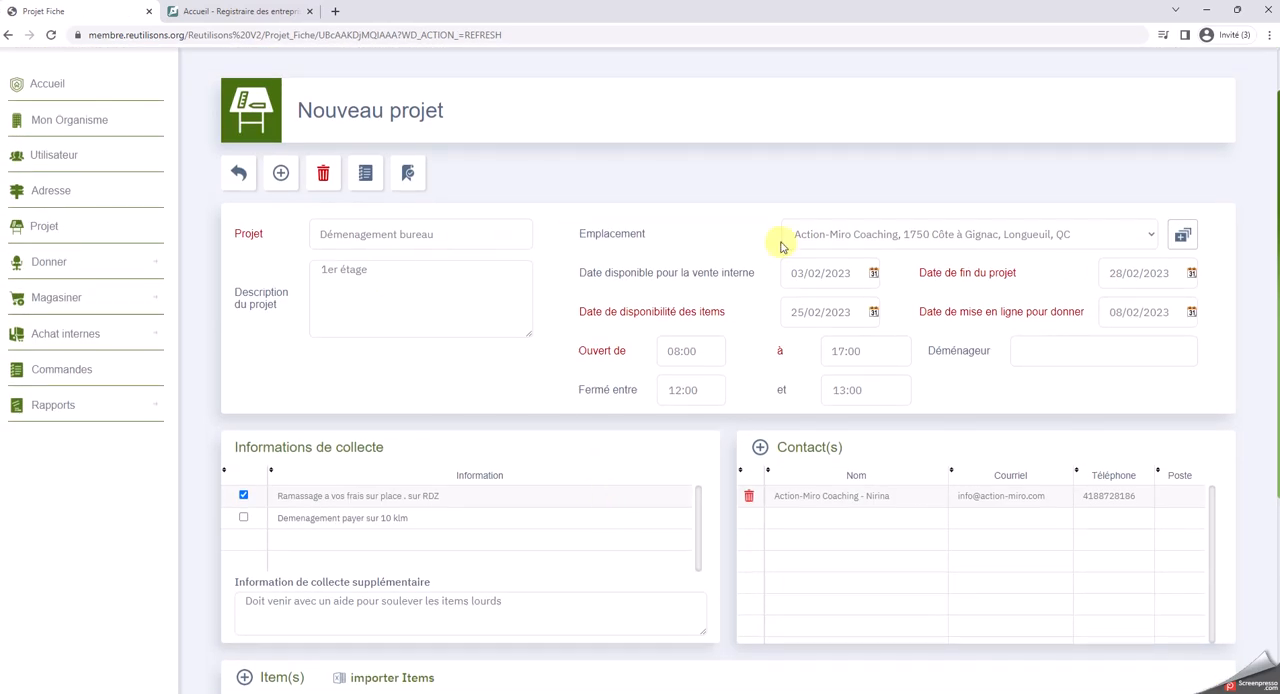
scroll(428, 345, down, 3)
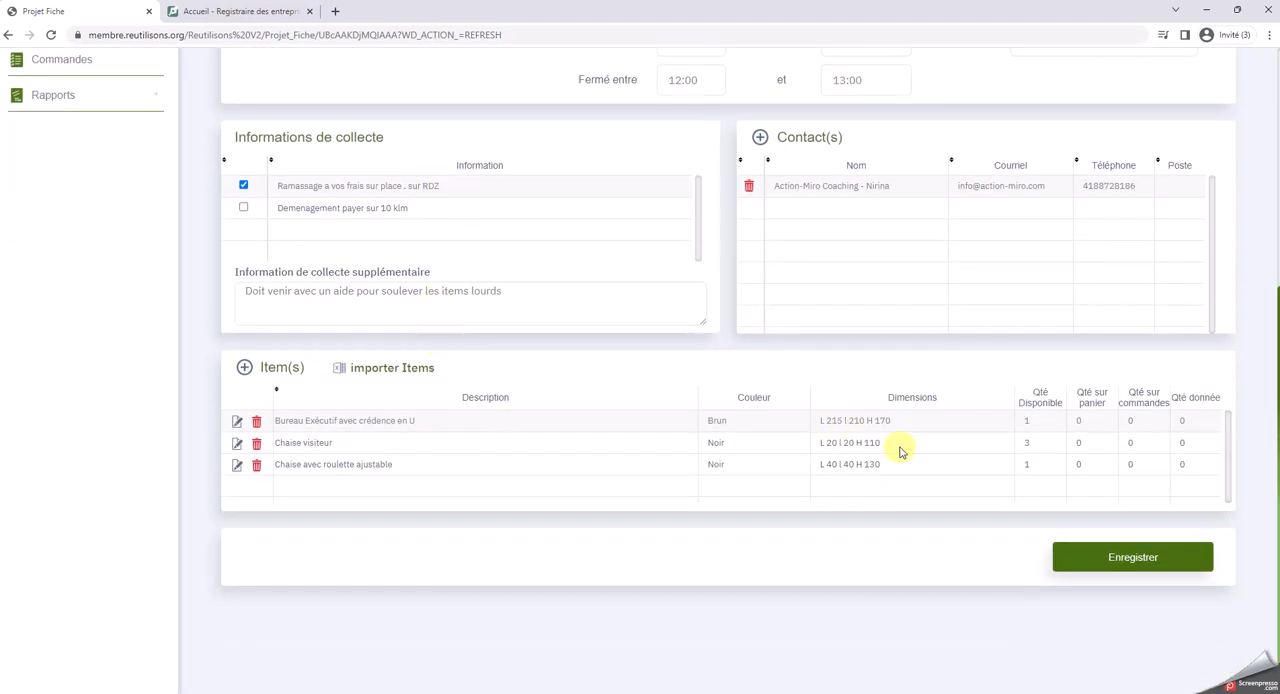
click(237, 445)
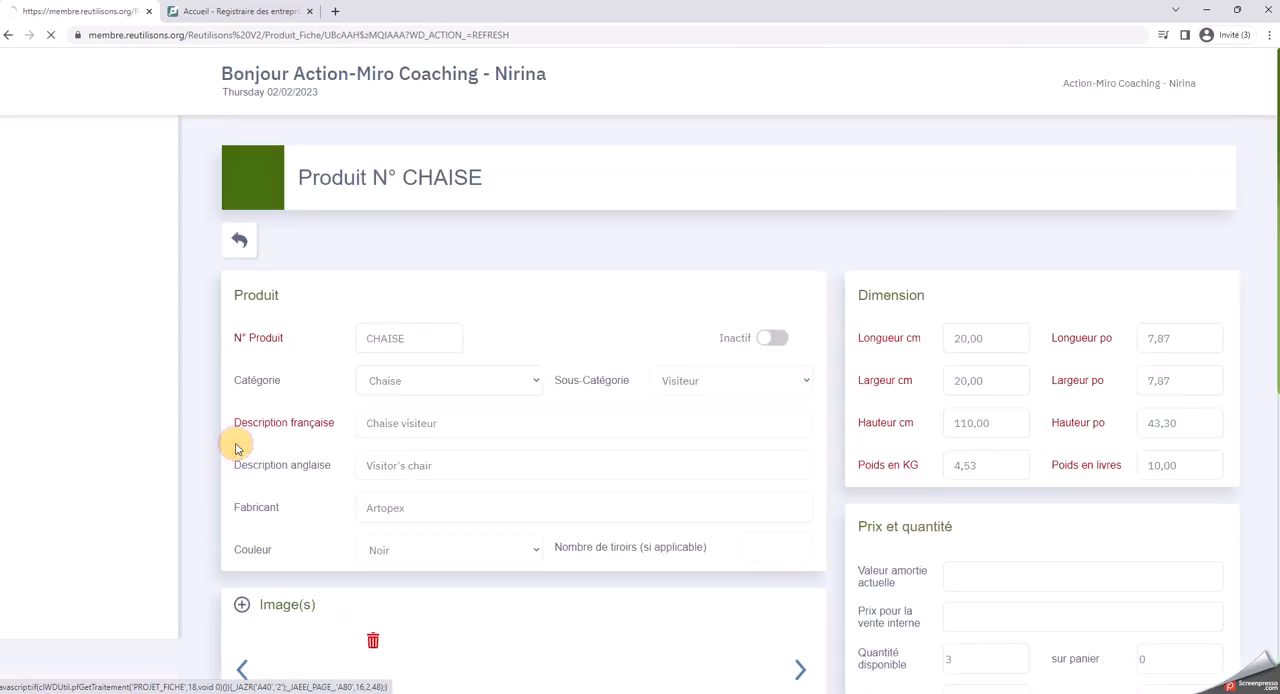
scroll(1000, 510, down, 2)
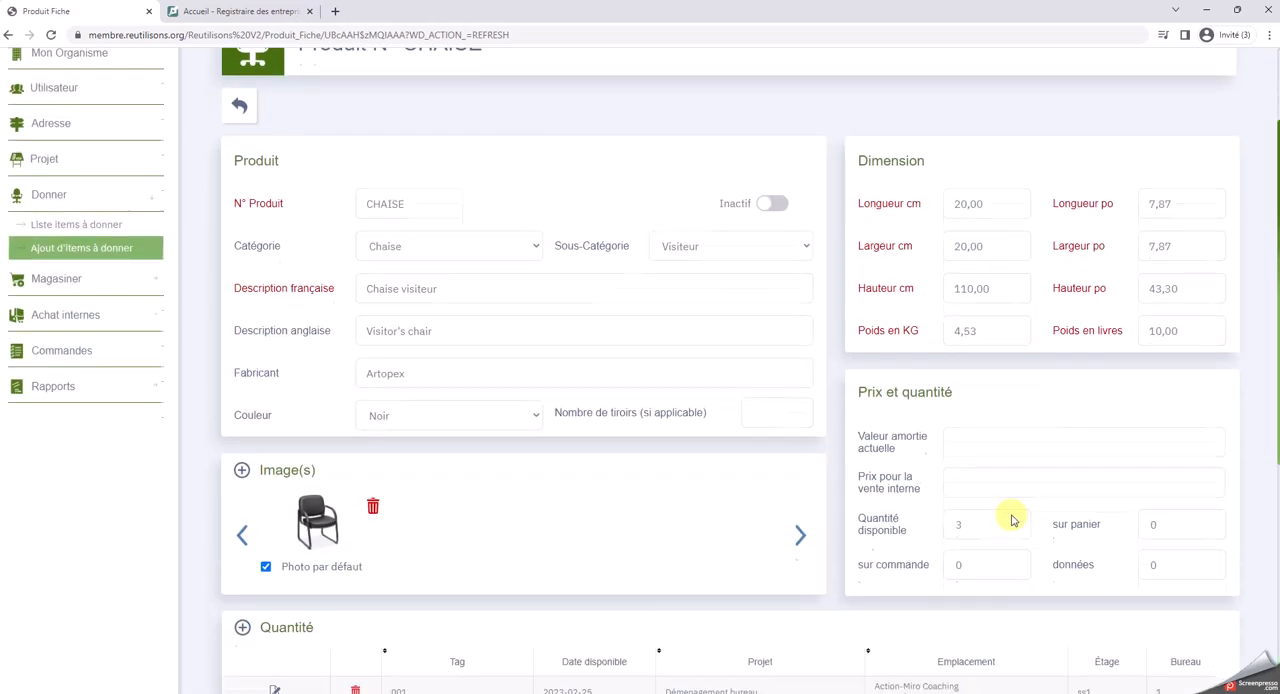
click(979, 447)
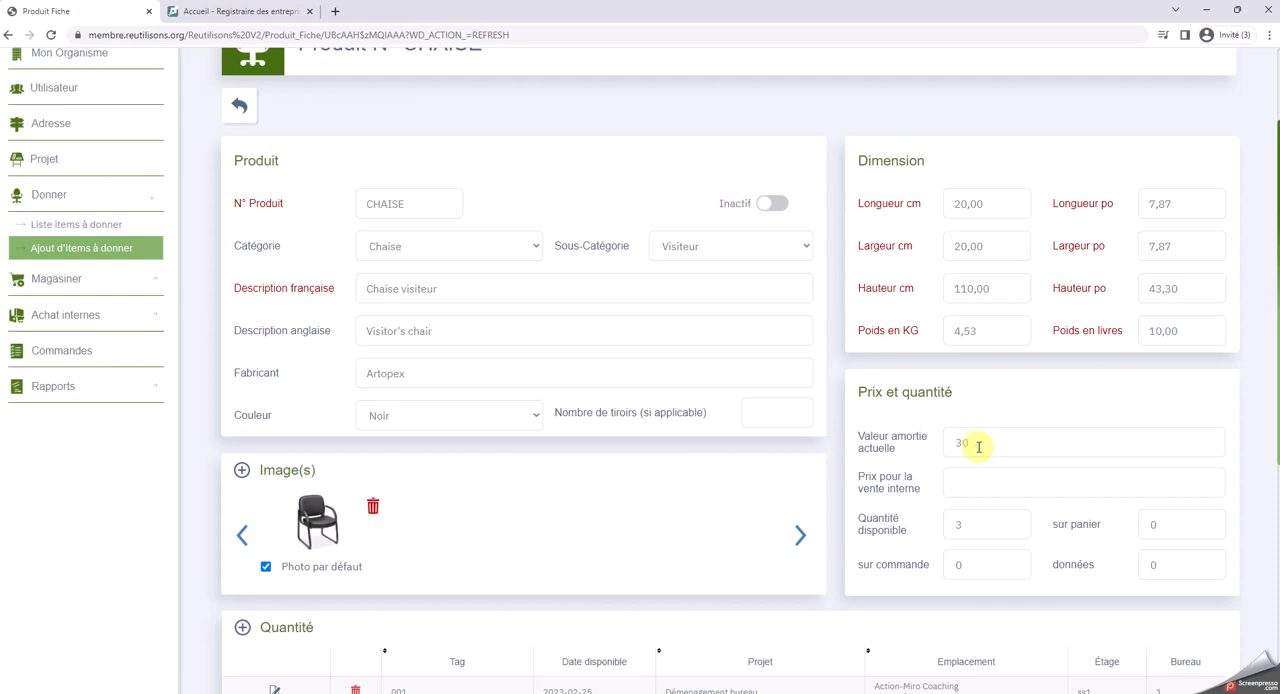
text(30)
click(986, 481)
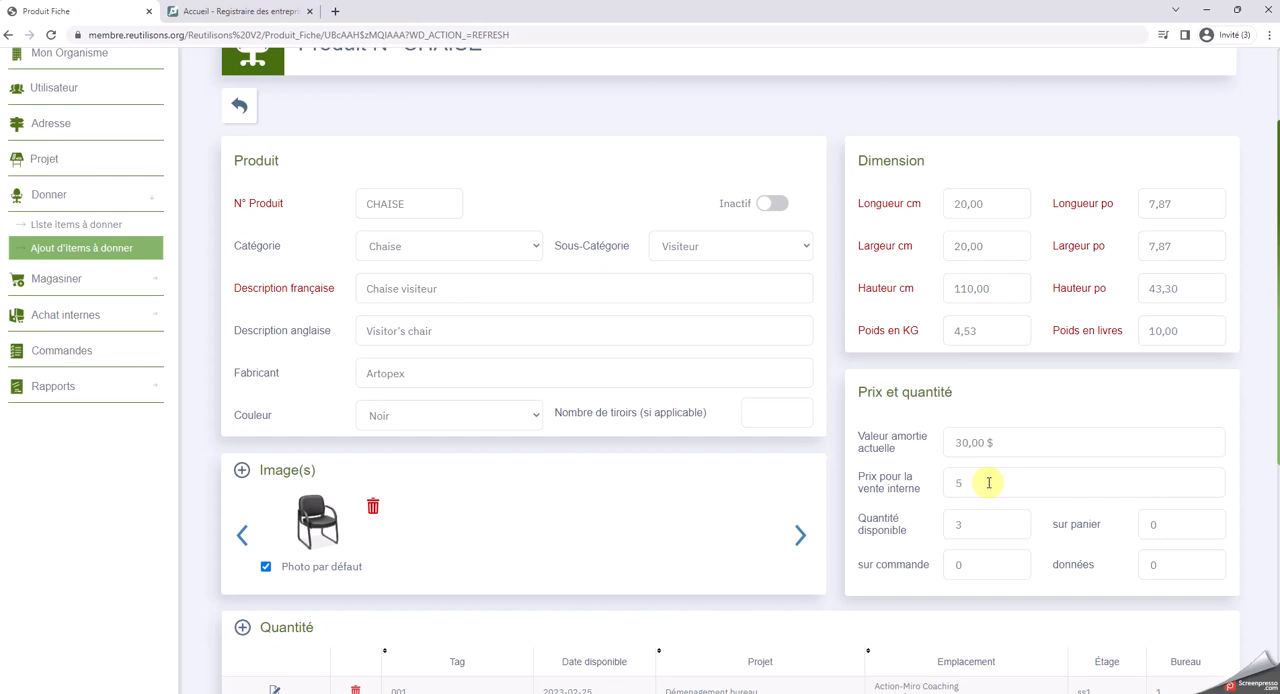
text(5)
click(1017, 503)
scroll(960, 555, down, 2)
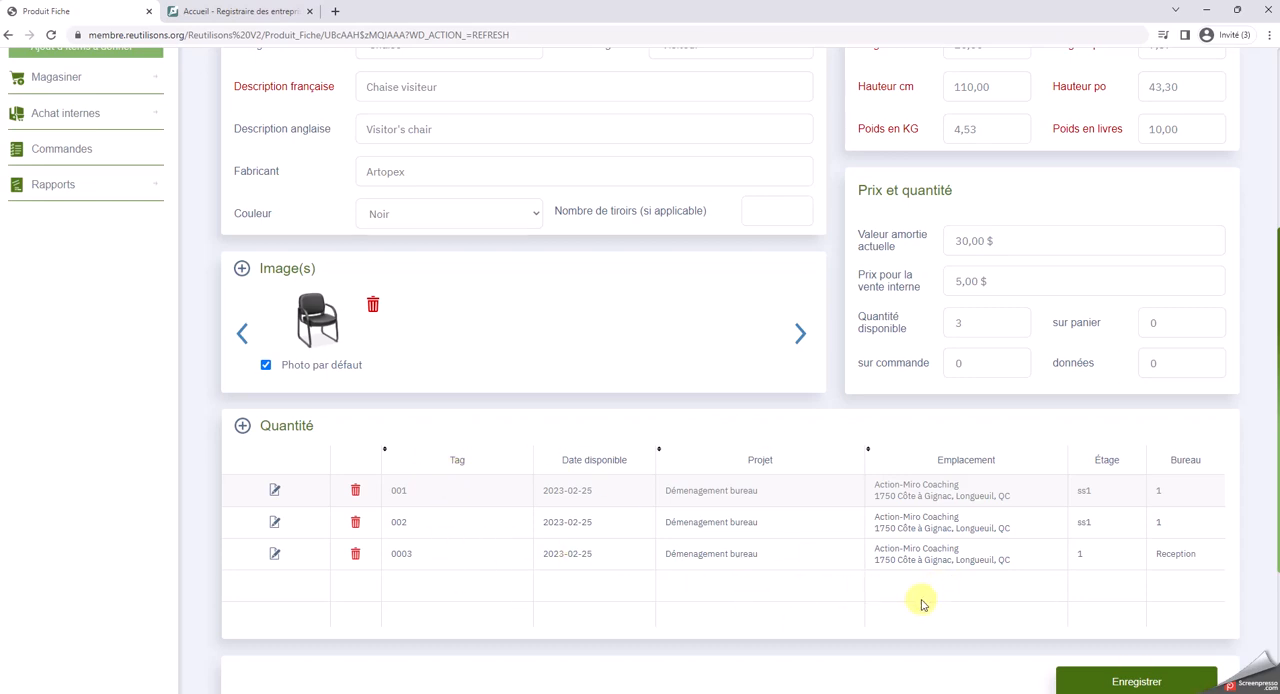
click(1130, 684)
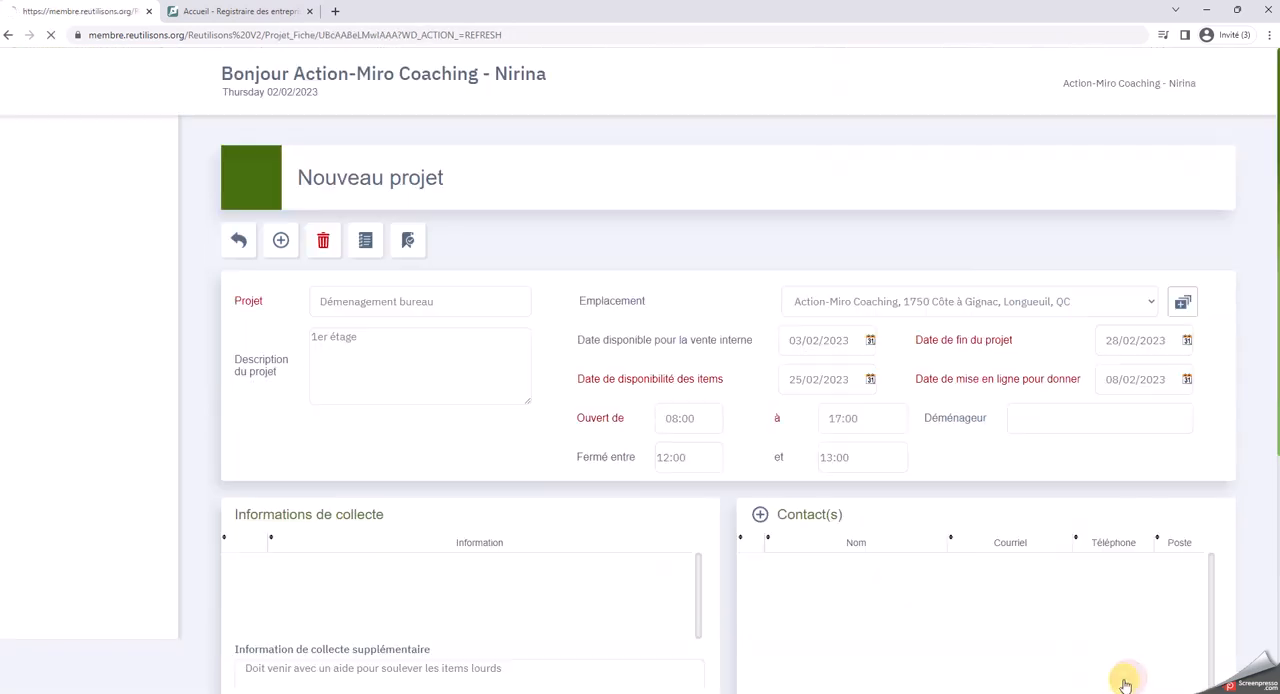
Review the project's details and item list, and save the Démenagement bureau project
scroll(1095, 670, down, 1)
scroll(1097, 668, down, 2)
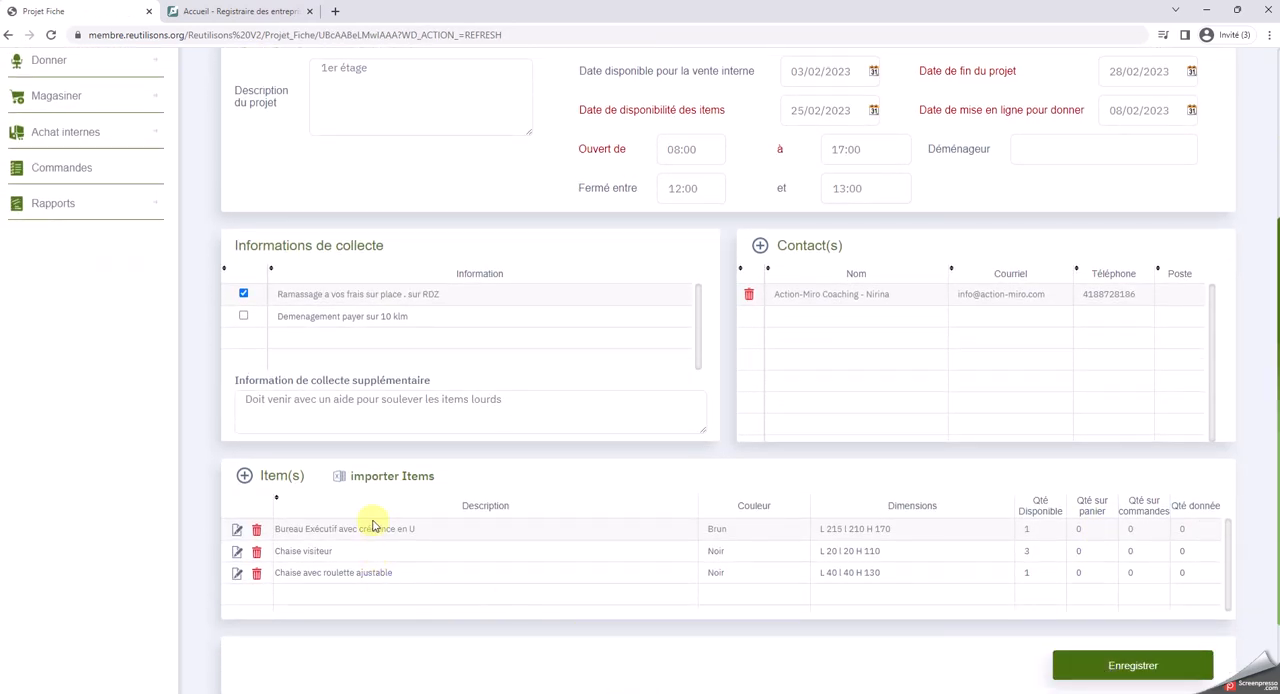
scroll(364, 587, down, 1)
scroll(366, 585, up, 3)
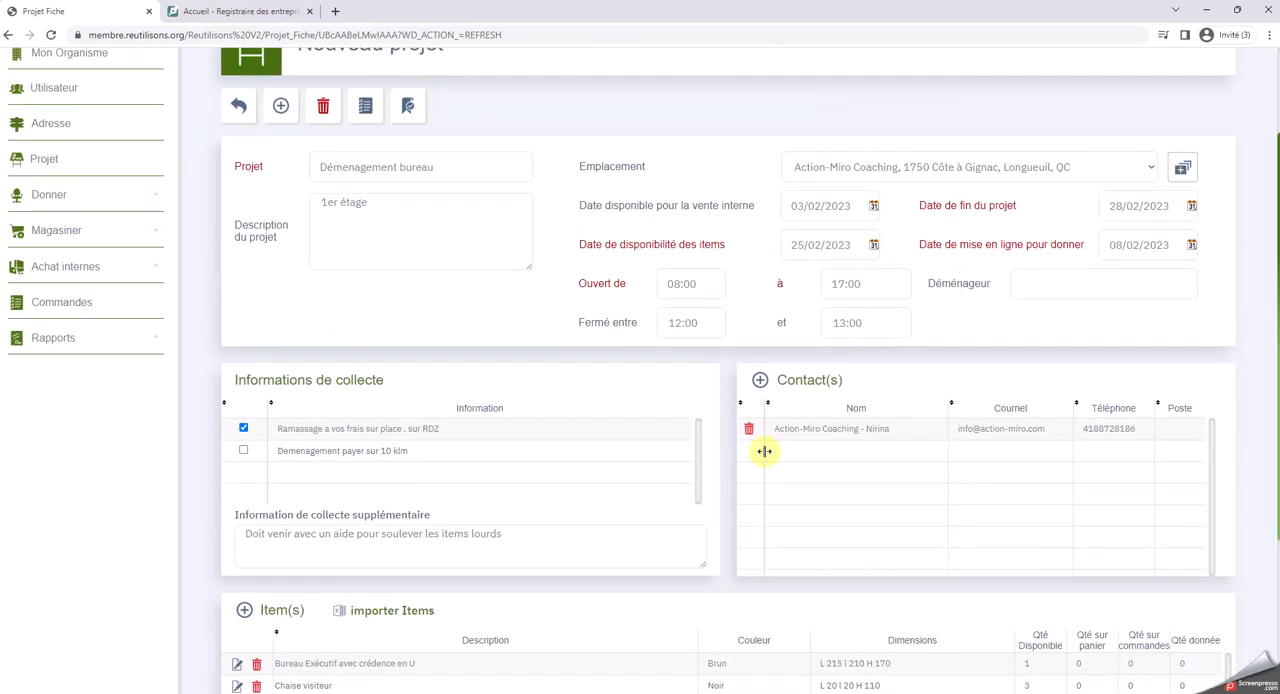
scroll(954, 594, down, 4)
click(1117, 609)
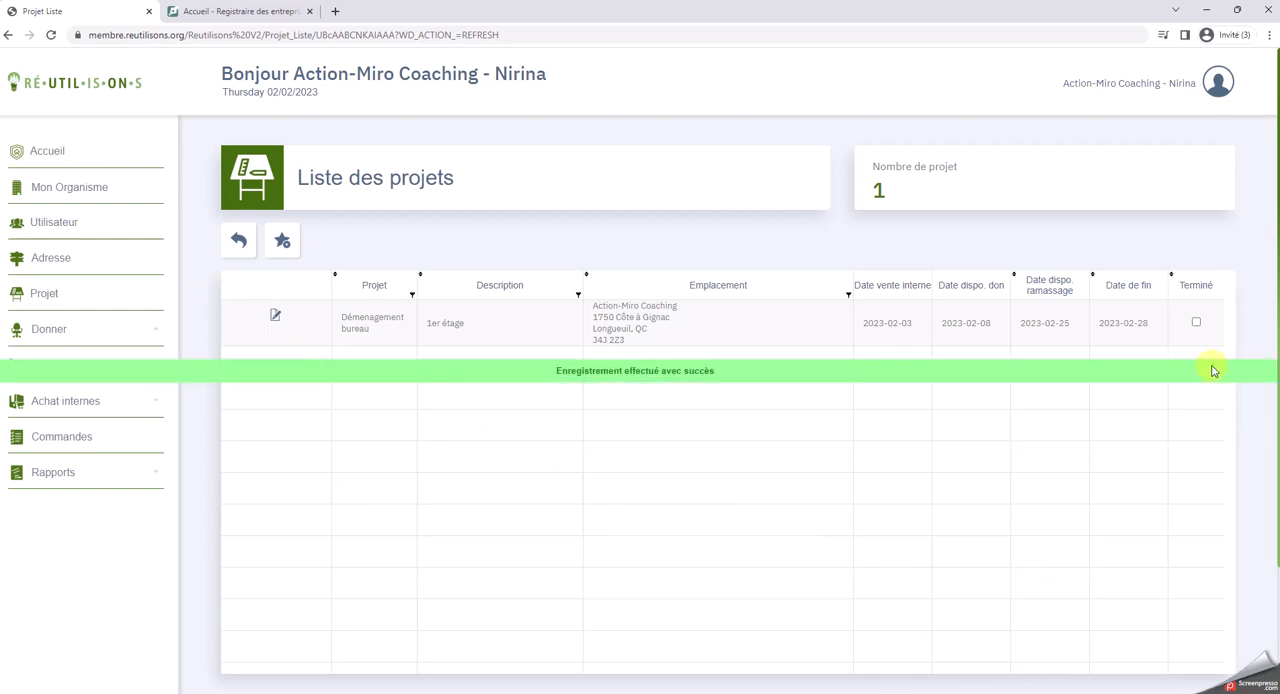
Reopen the Démenagement bureau project from the project list, look over its details and save it again
click(276, 316)
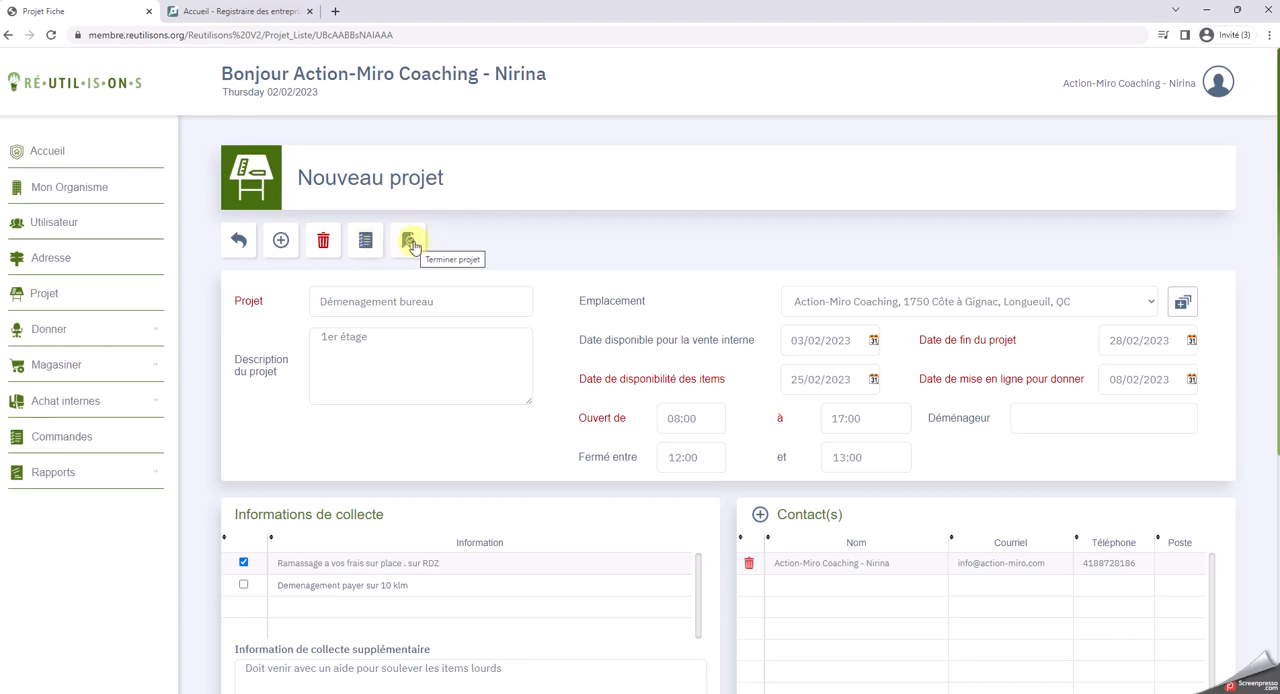
scroll(705, 478, down, 3)
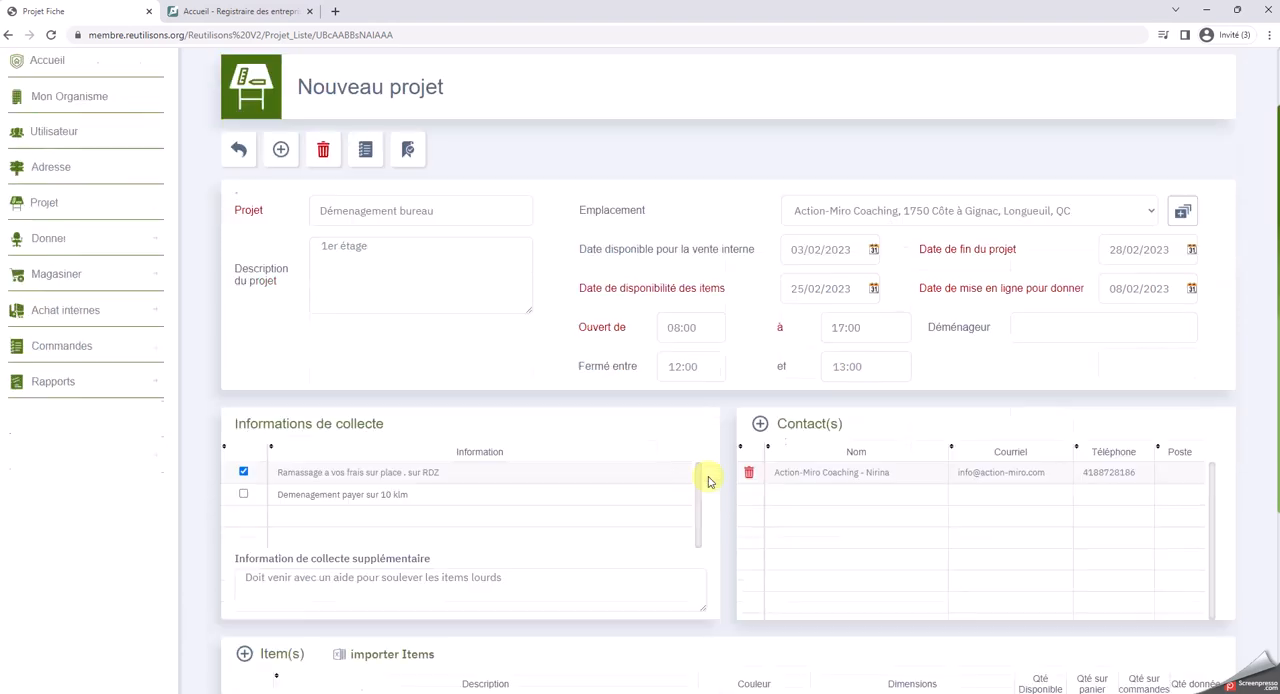
scroll(814, 420, up, 4)
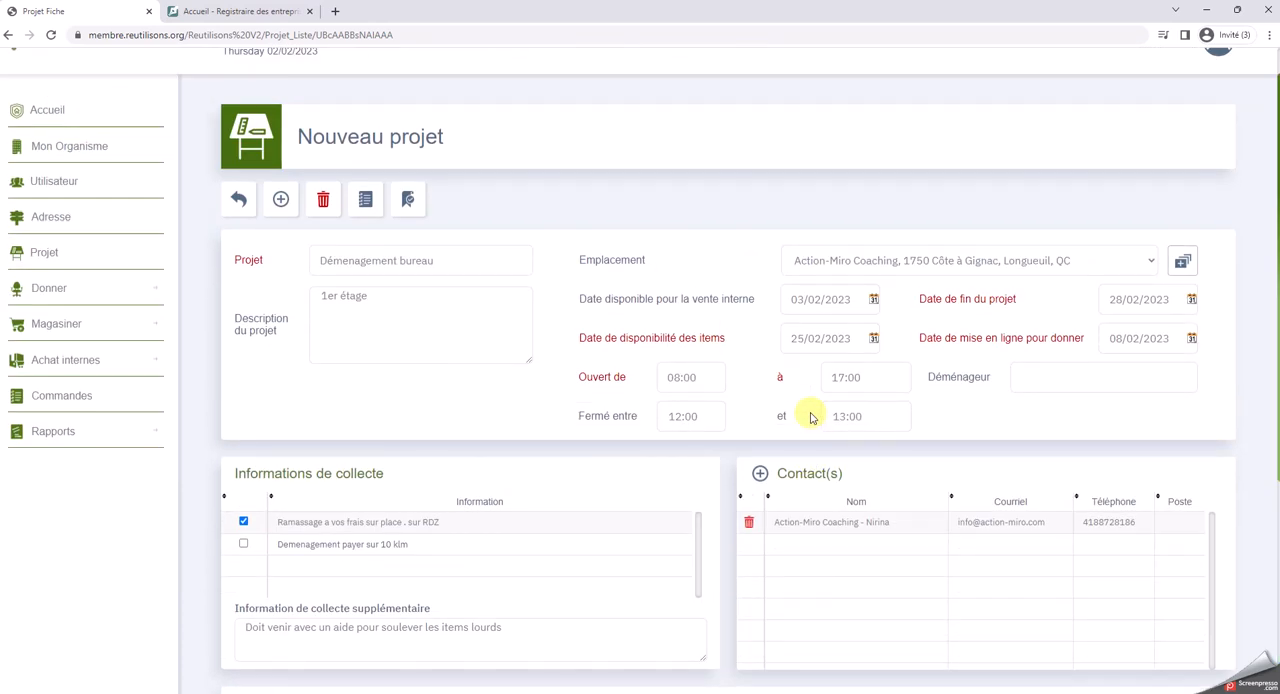
scroll(811, 418, down, 4)
click(1090, 566)
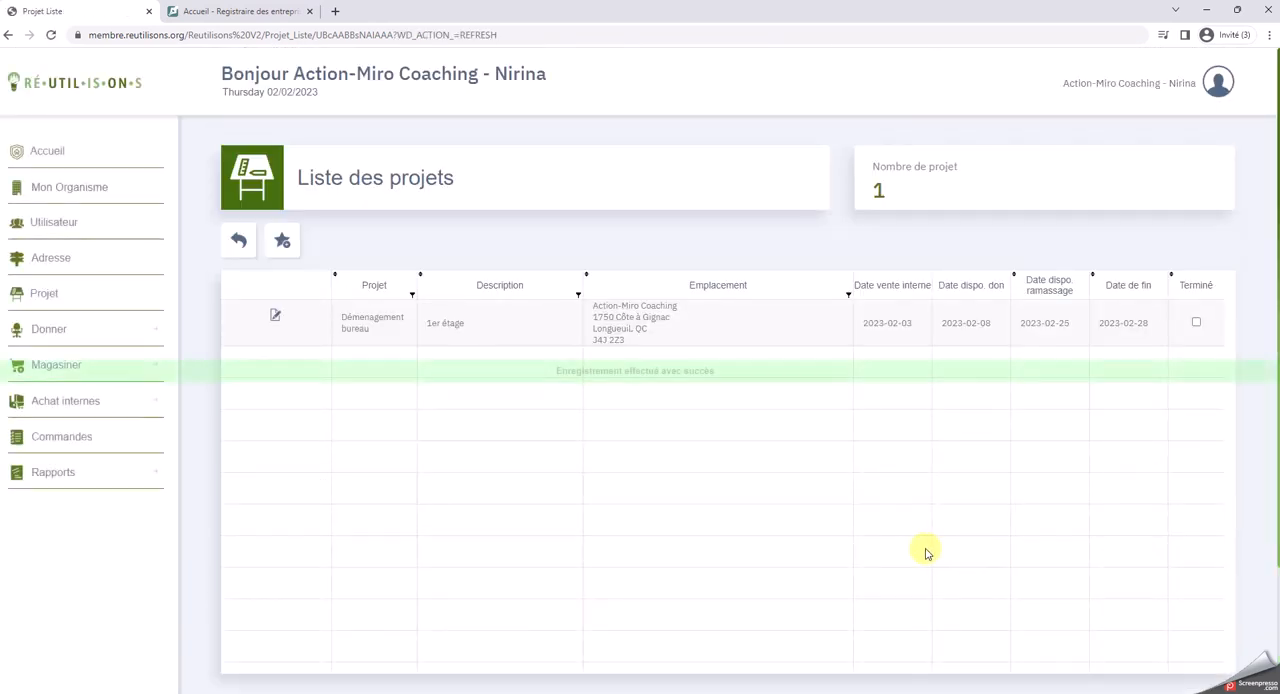